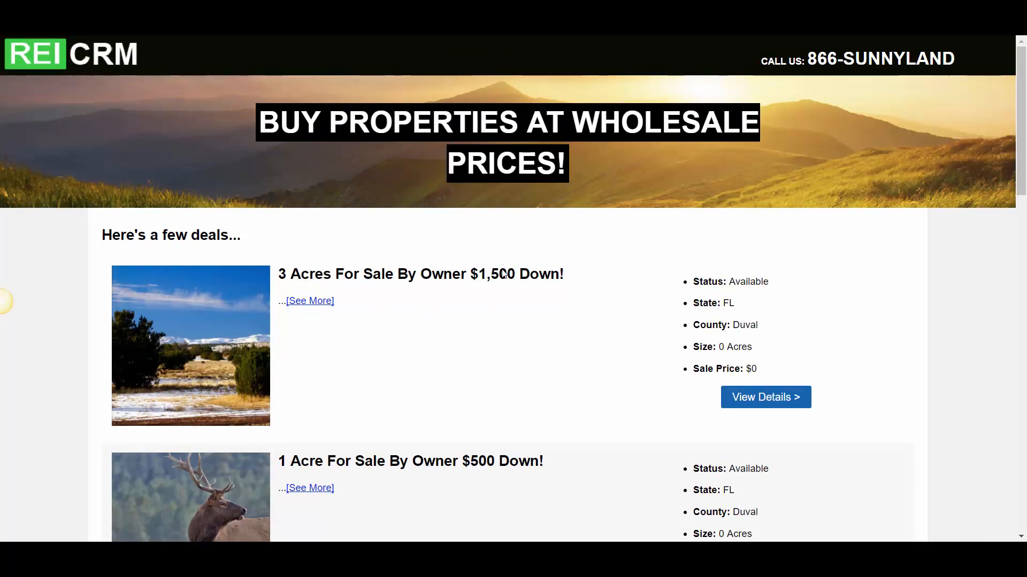
# Look through the wholesale property listings under the "Here's a few deals..." heading
pyautogui.scroll(-15, 493, 285)
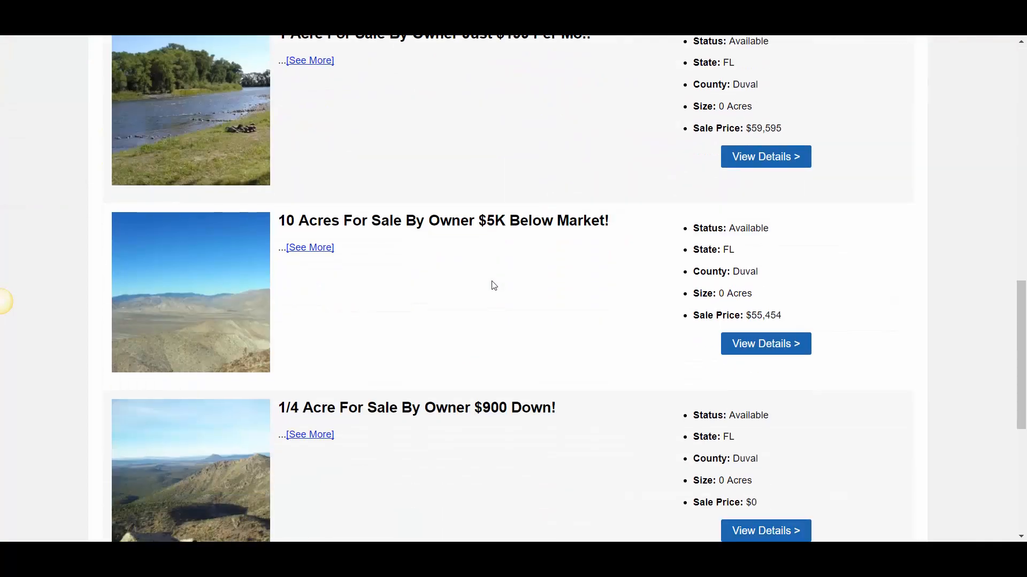
pyautogui.scroll(15, 493, 285)
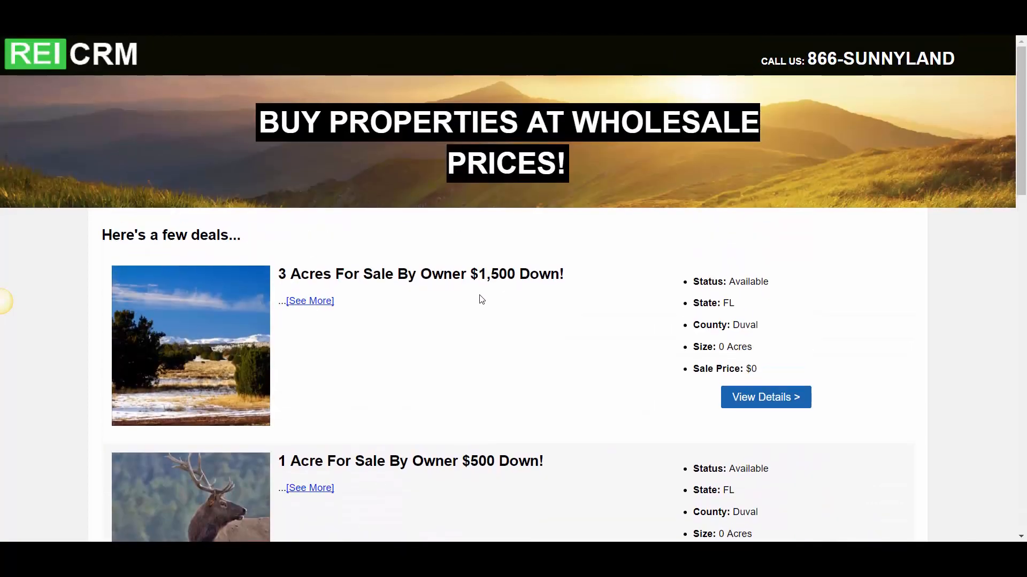
pyautogui.scroll(-9, 472, 275)
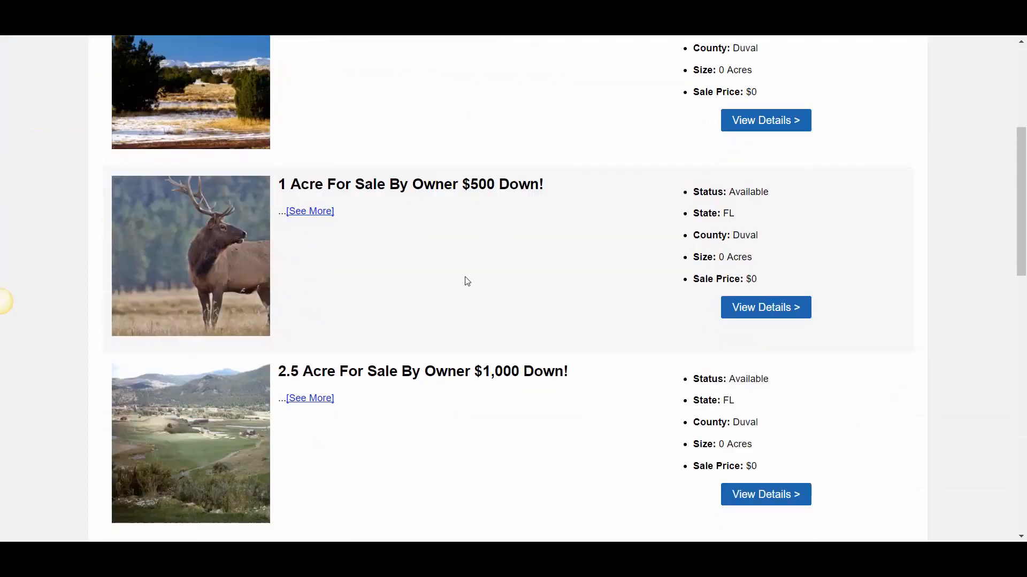
pyautogui.scroll(-4, 454, 296)
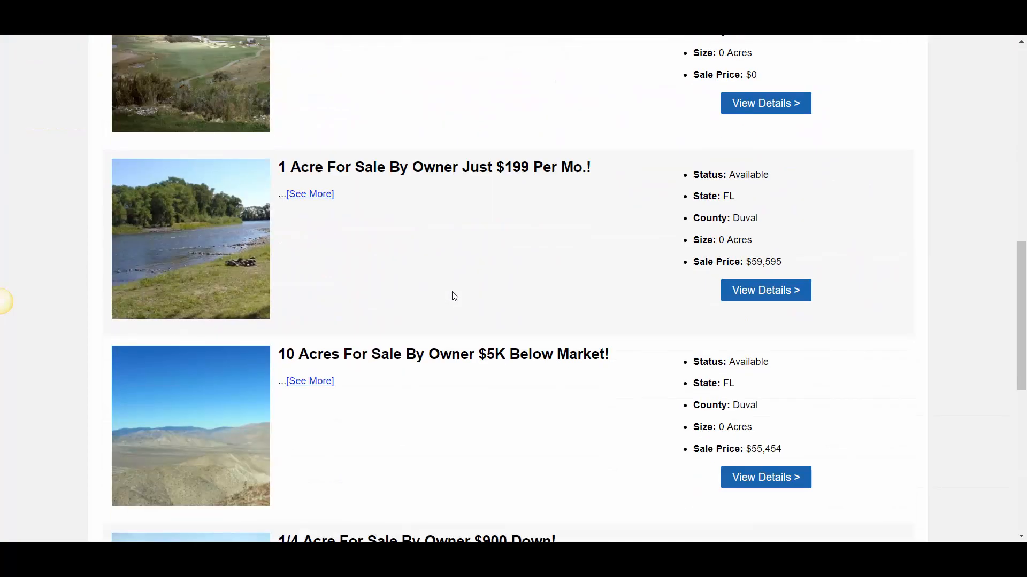
pyautogui.scroll(-4, 453, 297)
pyautogui.scroll(17, 454, 299)
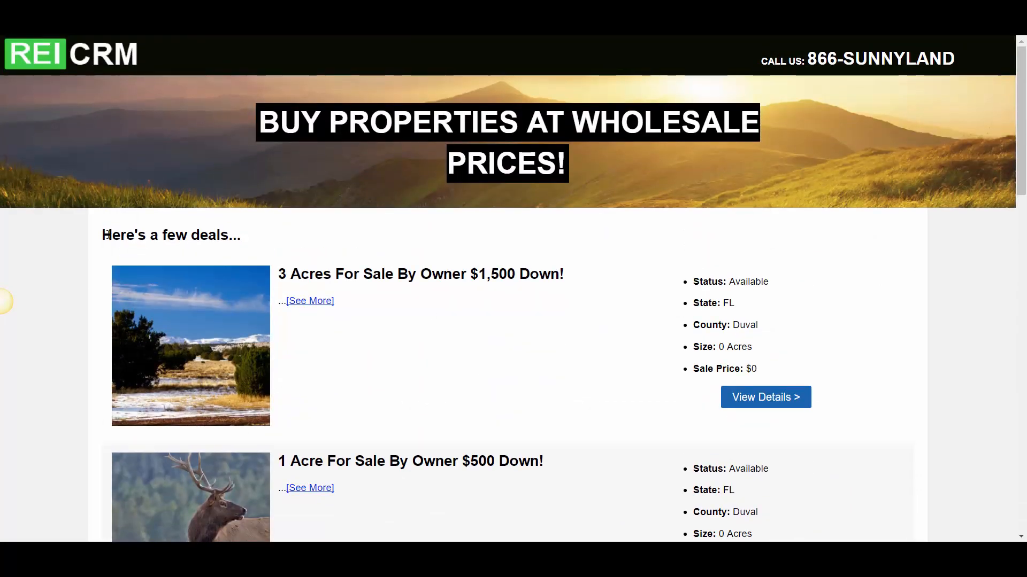
pyautogui.moveTo(242, 236); pyautogui.dragTo(105, 237)
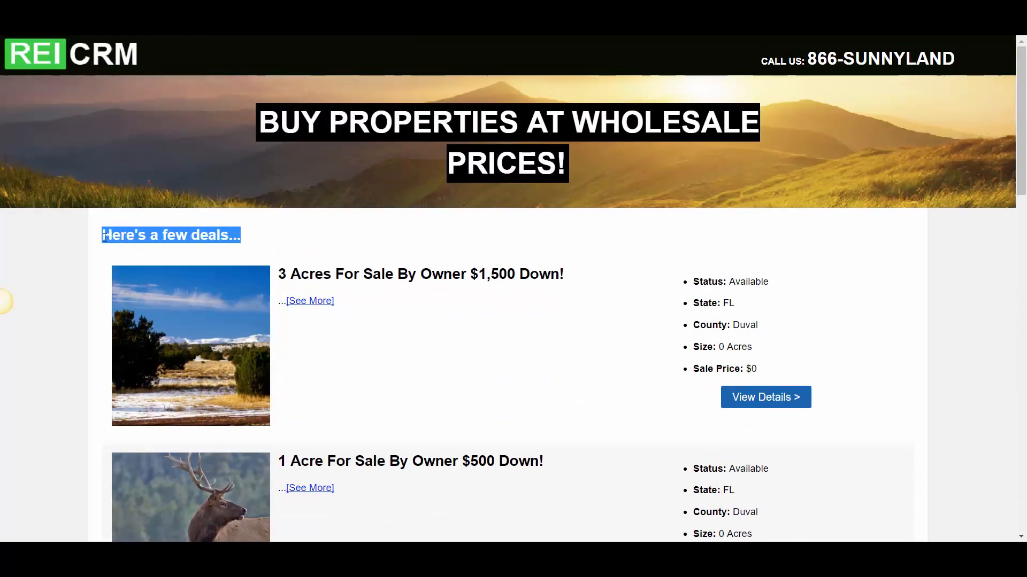
pyautogui.click(222, 243)
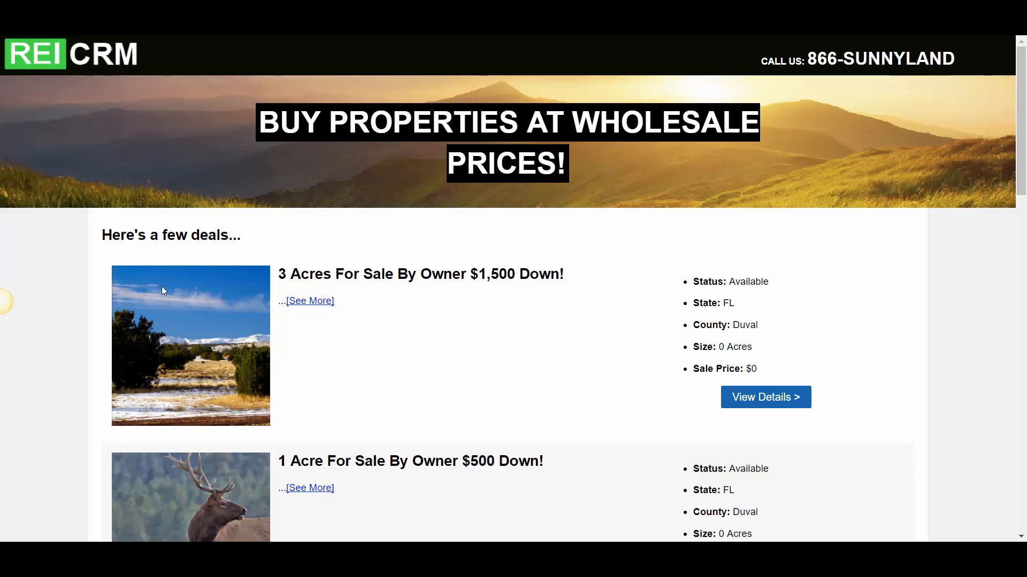
pyautogui.scroll(-2, 333, 307)
pyautogui.scroll(1, 335, 311)
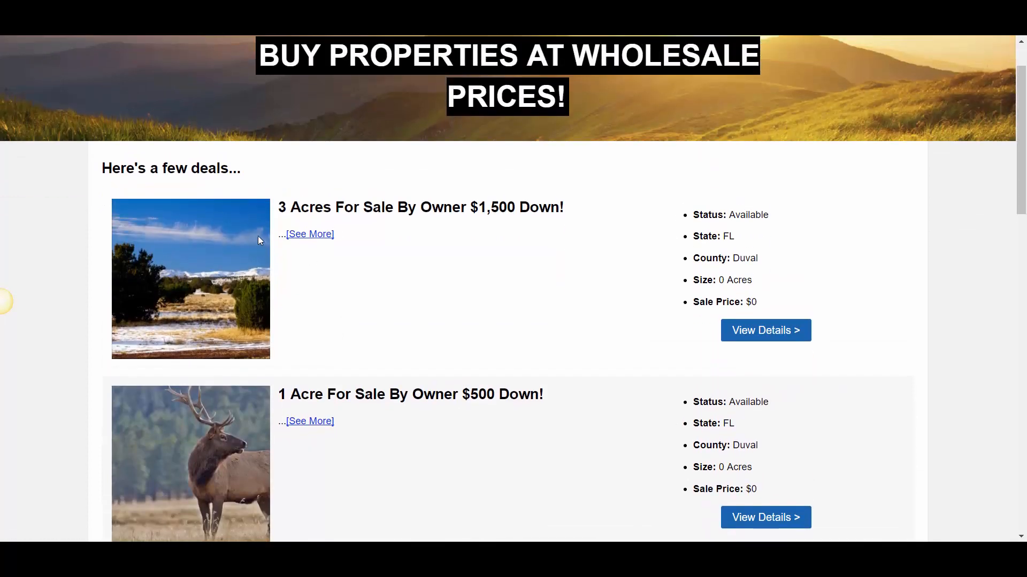
pyautogui.scroll(1, 259, 237)
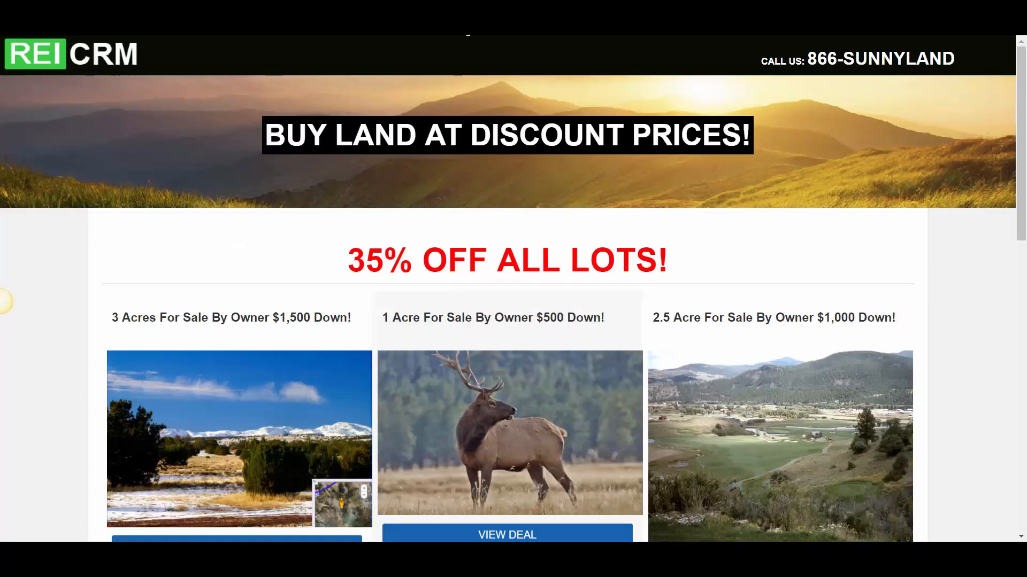
# Switch to the discount land page and examine the grid of lots under the "35% OFF ALL LOTS!" headline
pyautogui.scroll(-5, 501, 230)
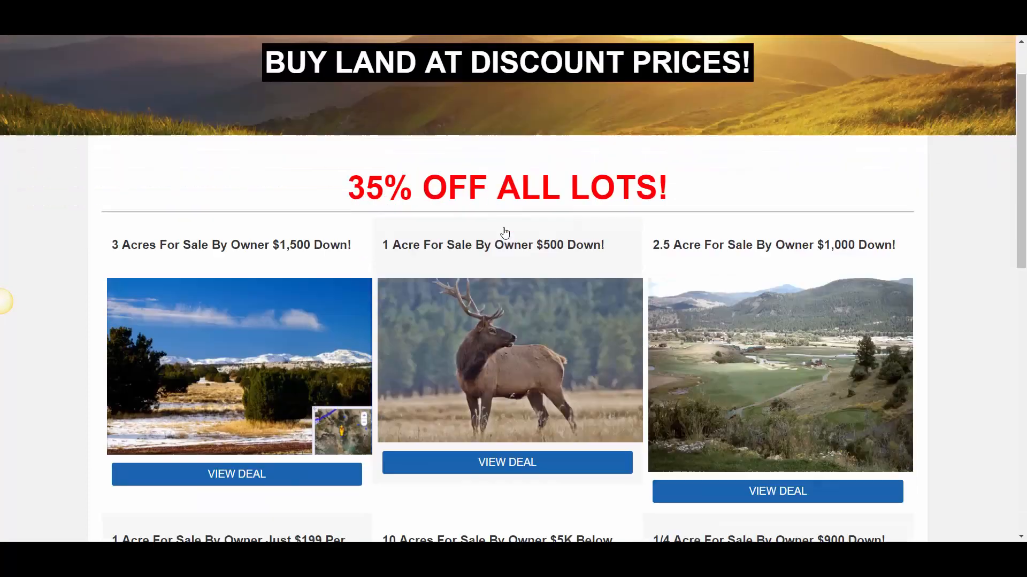
pyautogui.scroll(3, 494, 251)
pyautogui.scroll(2, 325, 214)
pyautogui.scroll(-4, 316, 201)
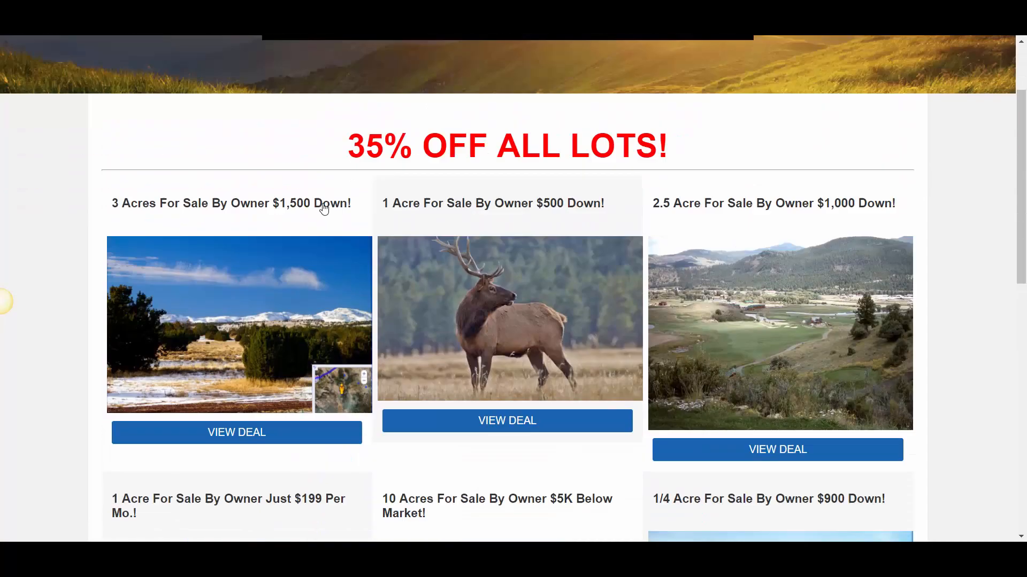
pyautogui.scroll(2, 295, 253)
pyautogui.scroll(1, 295, 253)
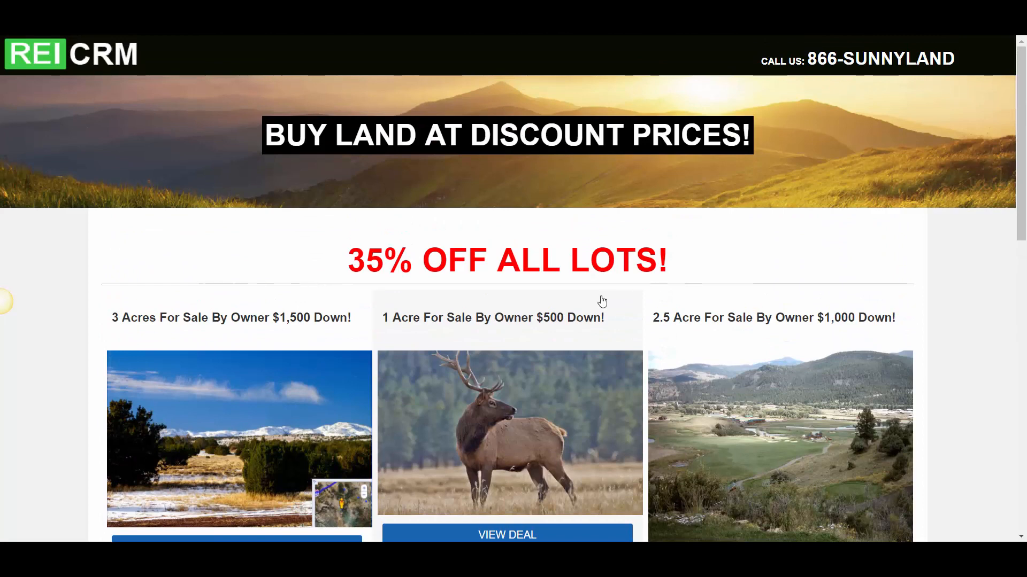
pyautogui.scroll(-3, 535, 300)
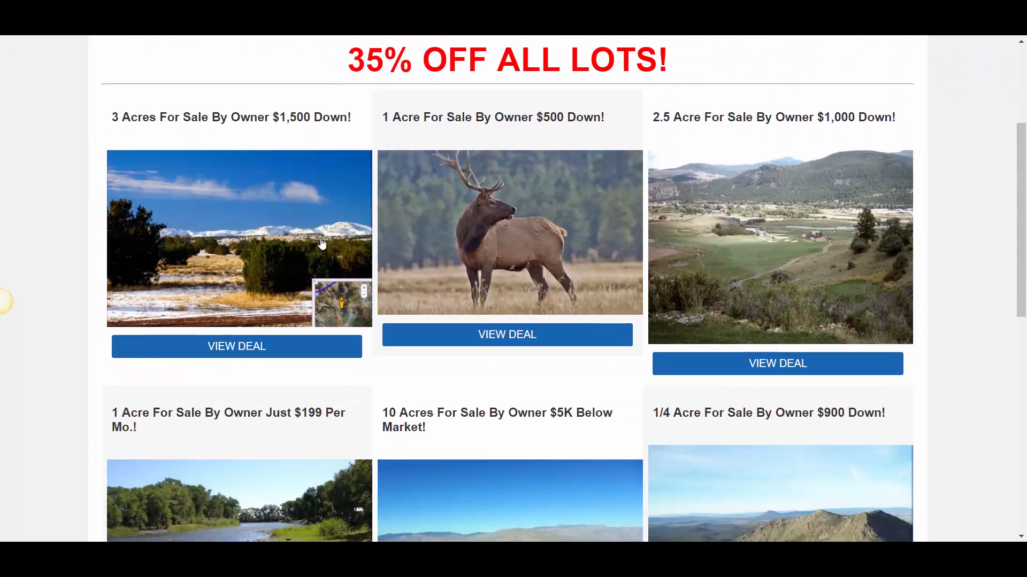
pyautogui.scroll(-4, 534, 230)
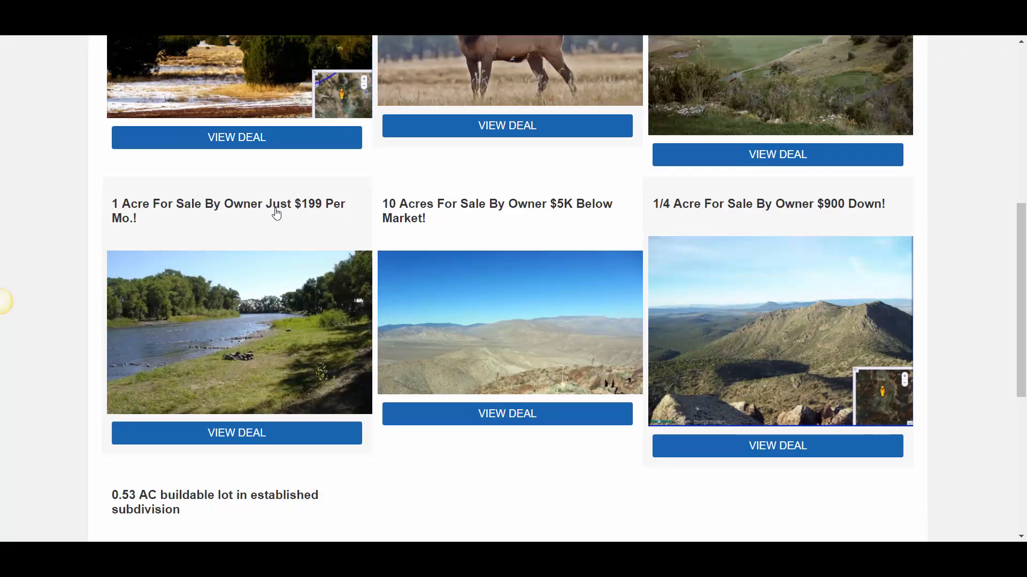
pyautogui.scroll(-3, 275, 214)
pyautogui.scroll(3, 587, 275)
pyautogui.scroll(3, 504, 260)
pyautogui.scroll(-3, 389, 252)
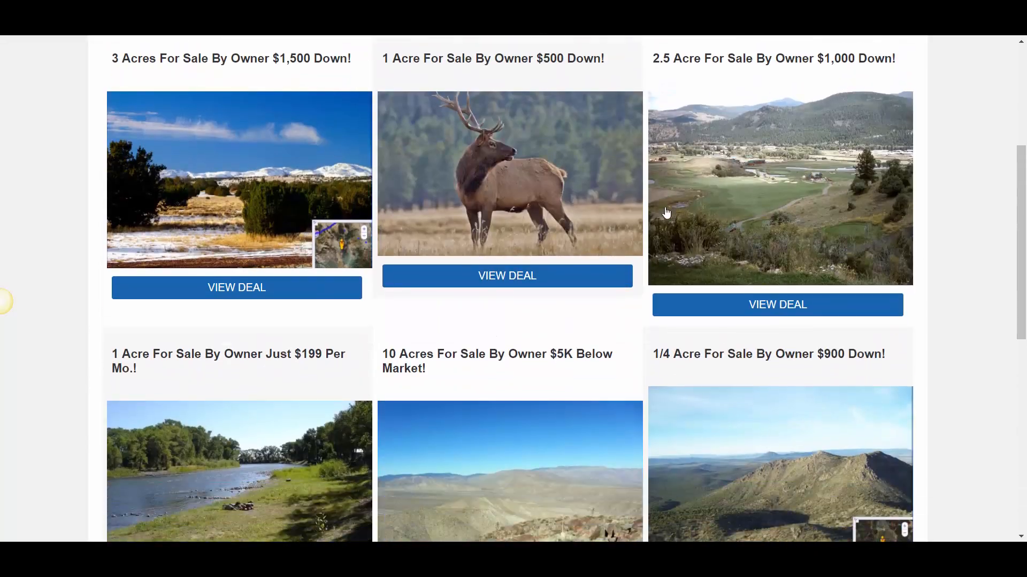
pyautogui.scroll(-1, 376, 289)
pyautogui.scroll(3, 401, 208)
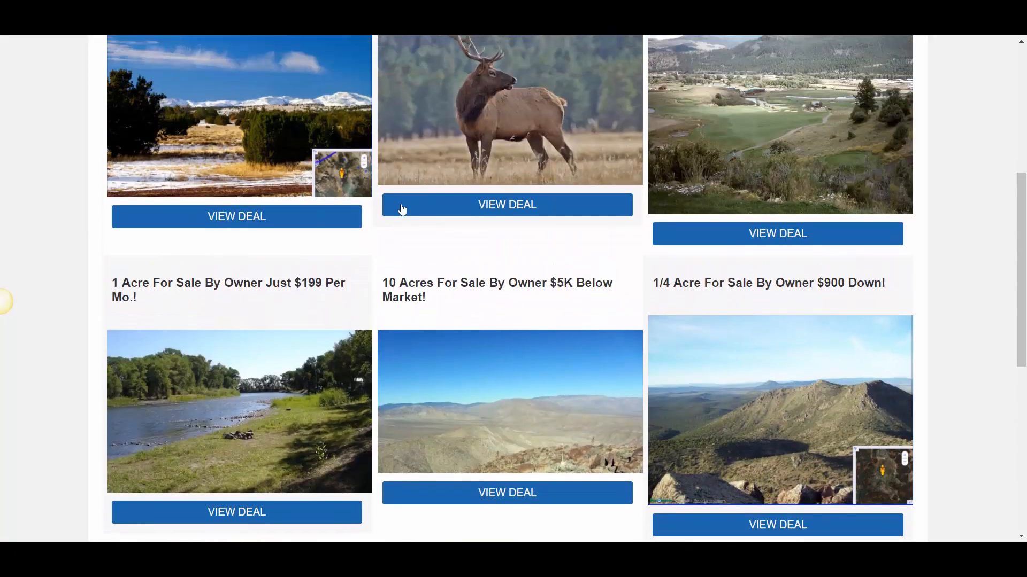
pyautogui.scroll(-1, 667, 243)
pyautogui.scroll(2, 410, 232)
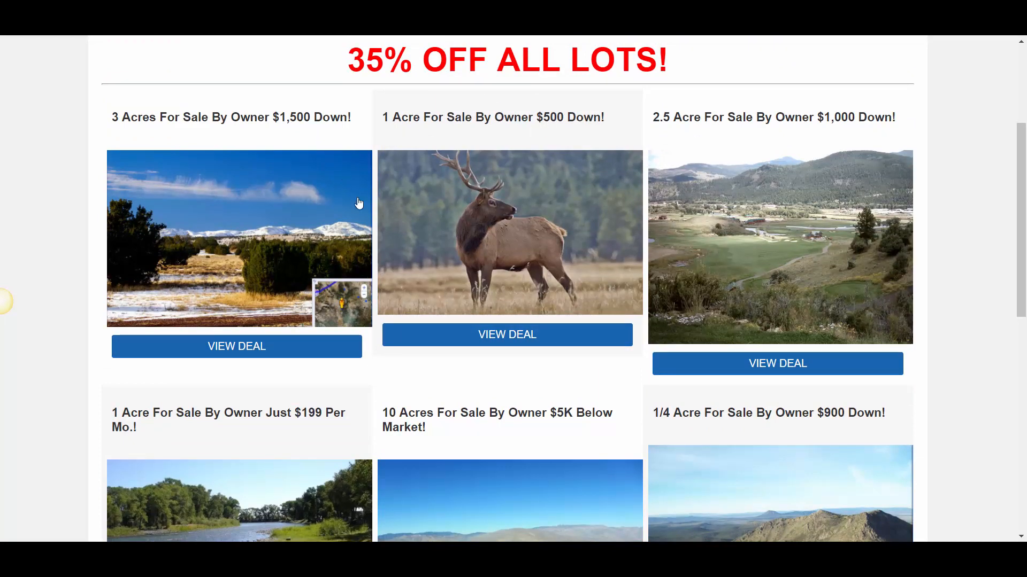
pyautogui.scroll(1, 536, 111)
pyautogui.moveTo(378, 125); pyautogui.dragTo(708, 131)
pyautogui.click(703, 132)
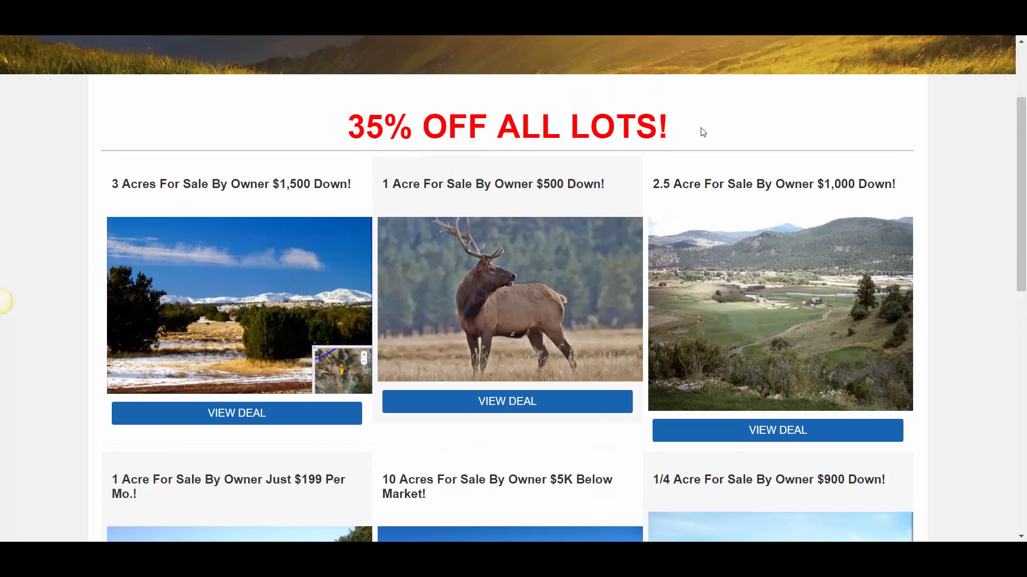
pyautogui.scroll(-1, 314, 215)
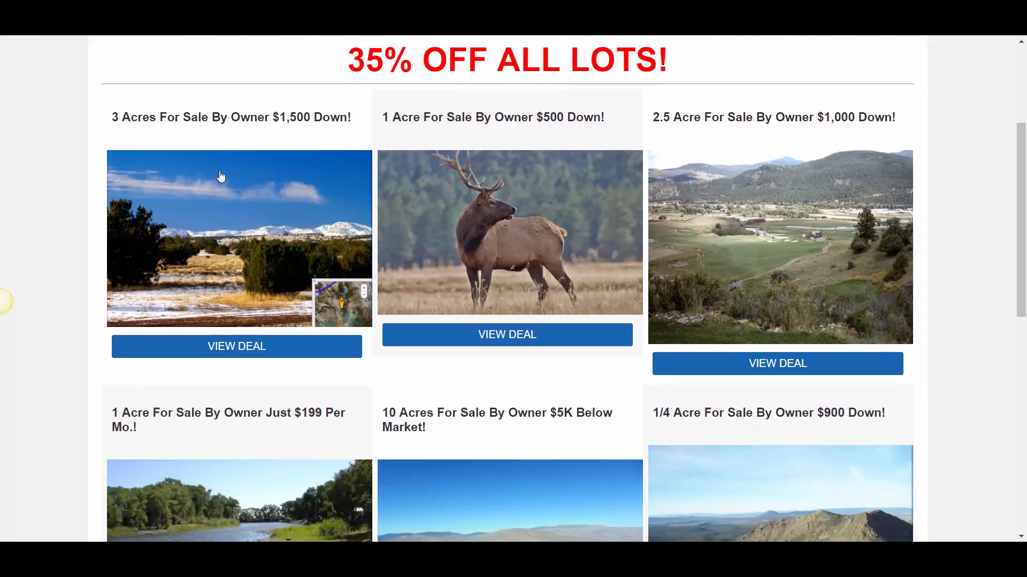
pyautogui.scroll(1, 266, 201)
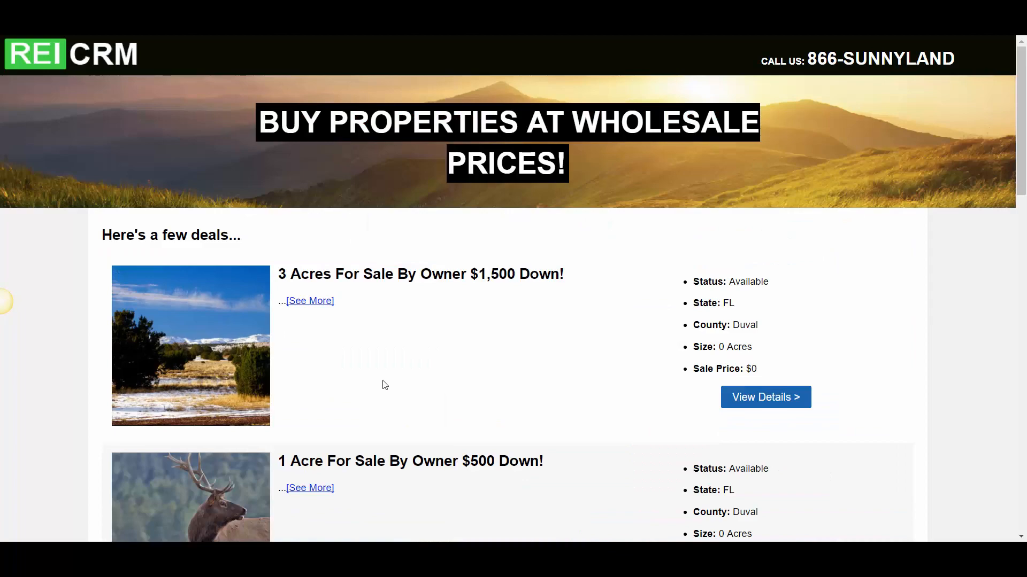
# Return to the wholesale properties page and review its list layout with the property details
pyautogui.scroll(-5, 328, 328)
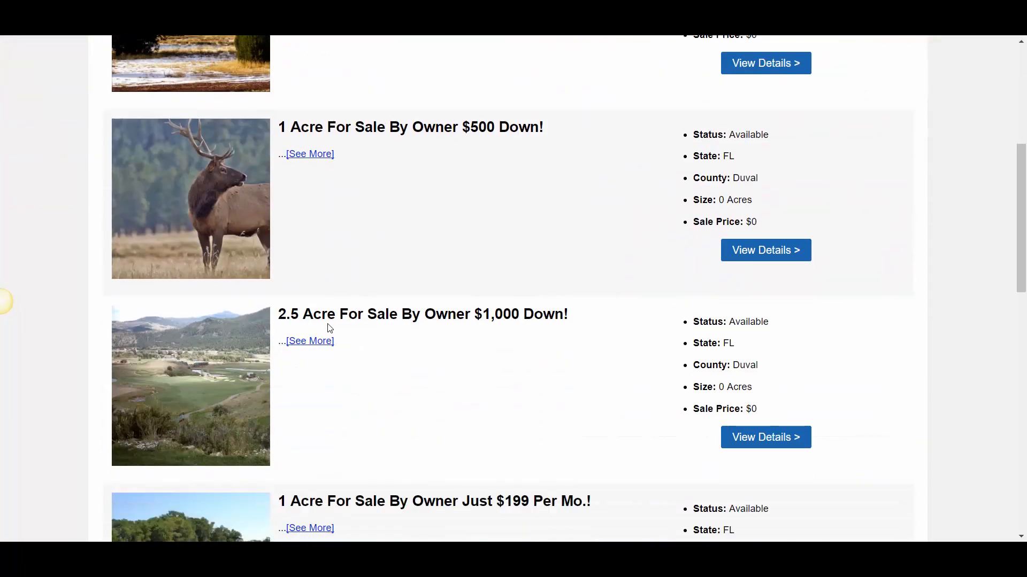
pyautogui.scroll(5, 329, 326)
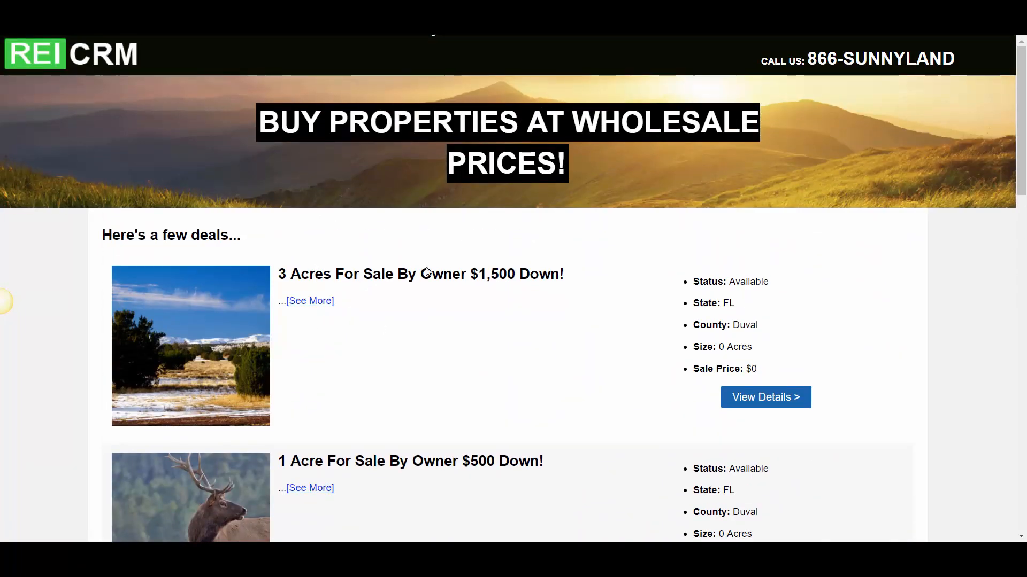
pyautogui.scroll(-2, 520, 286)
pyautogui.scroll(2, 518, 287)
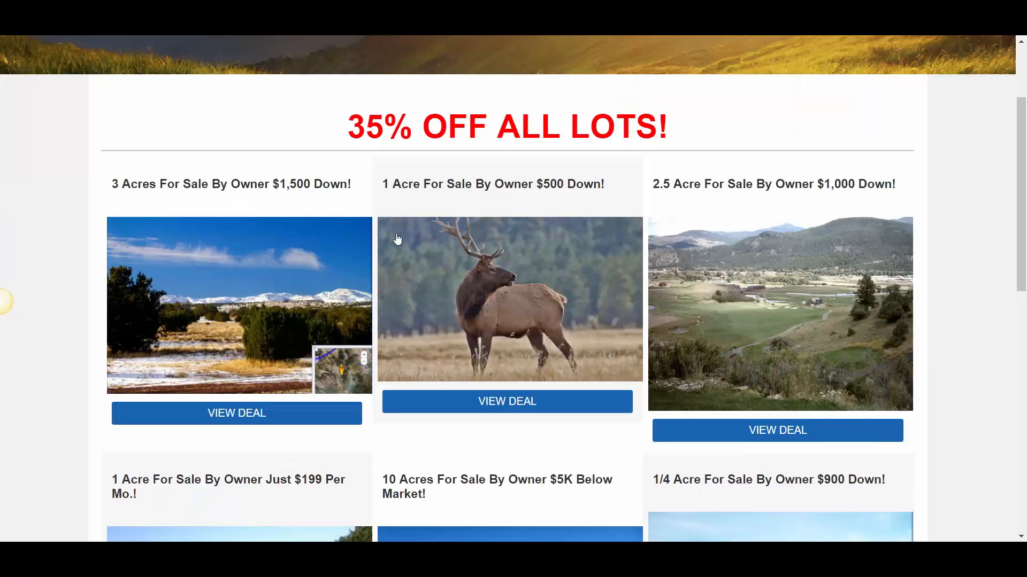
# Go back to the discount land page and review its three-column lot grid and "35% OFF ALL LOTS!" headline
pyautogui.scroll(-3, 394, 238)
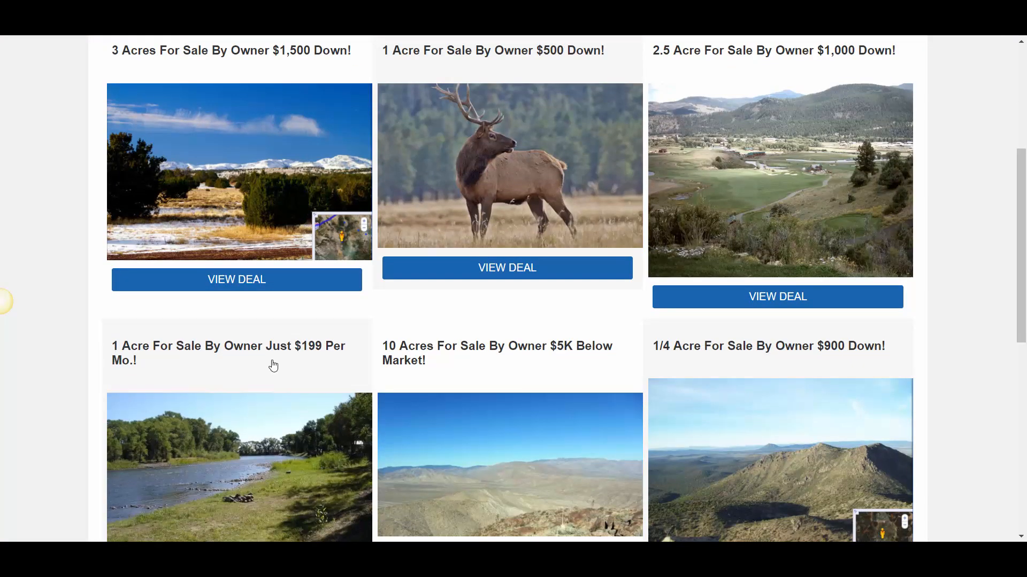
pyautogui.scroll(4, 378, 230)
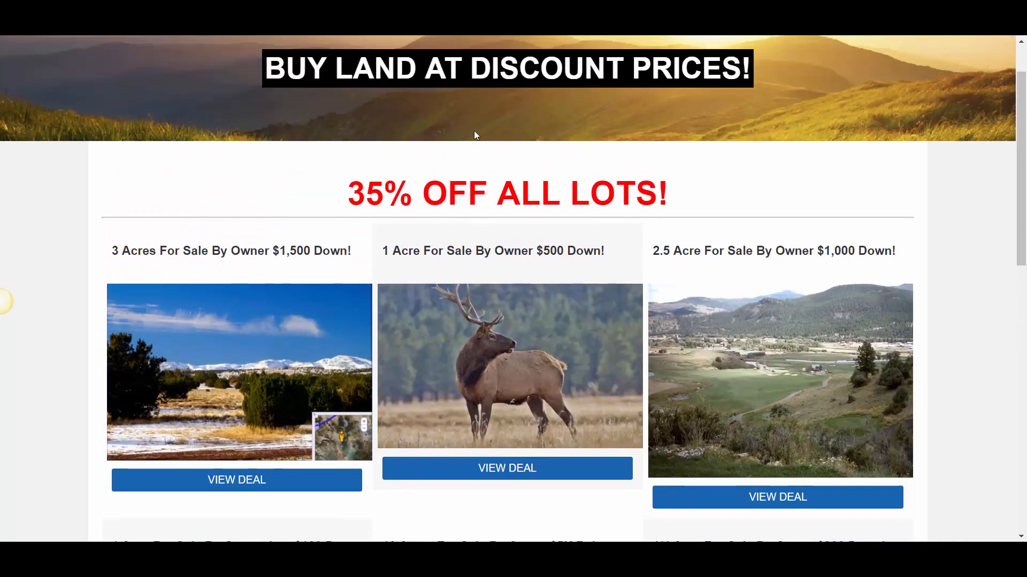
pyautogui.scroll(-1, 534, 257)
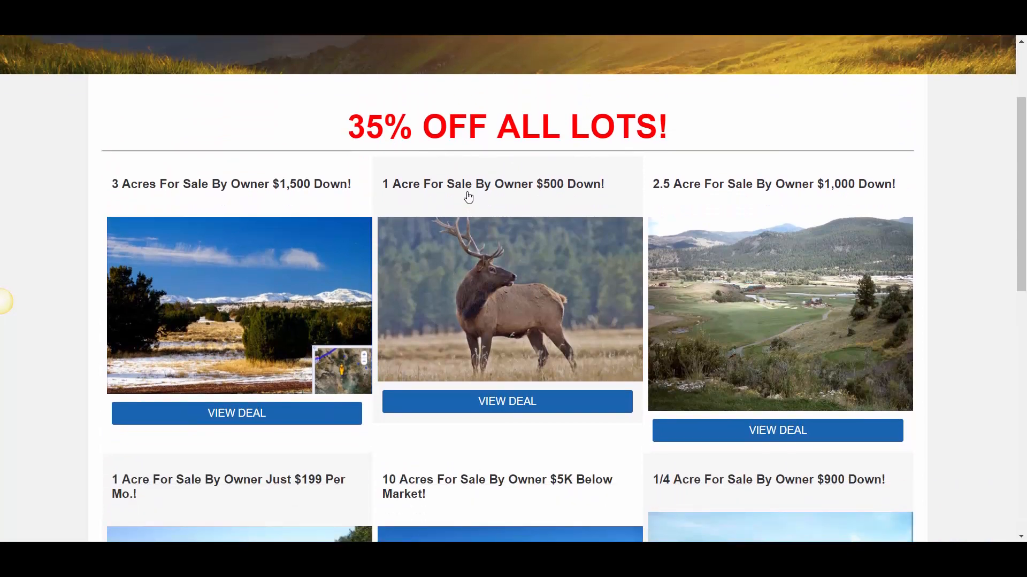
pyautogui.scroll(-1, 247, 292)
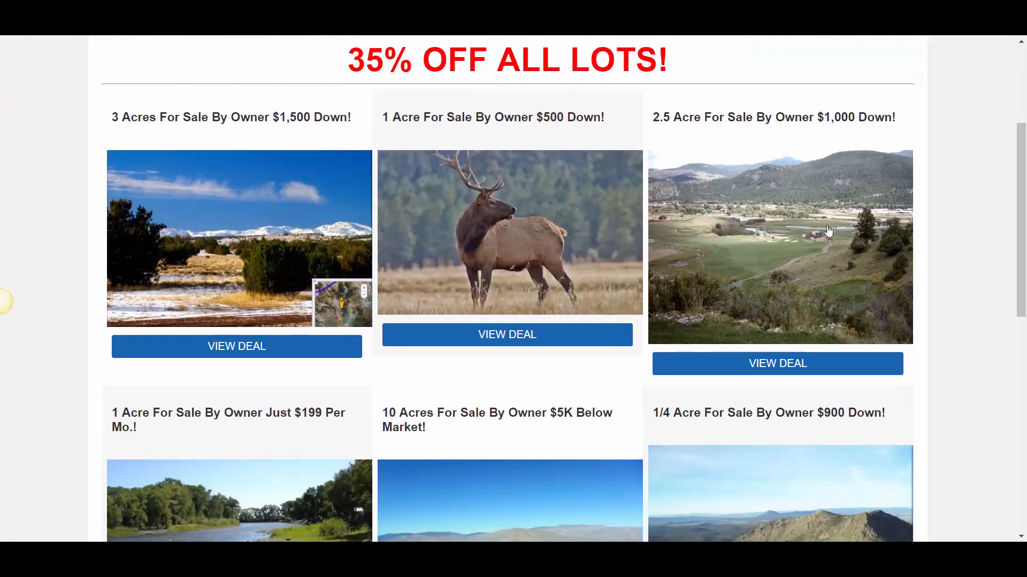
pyautogui.scroll(1, 352, 175)
pyautogui.moveTo(347, 126); pyautogui.dragTo(669, 126)
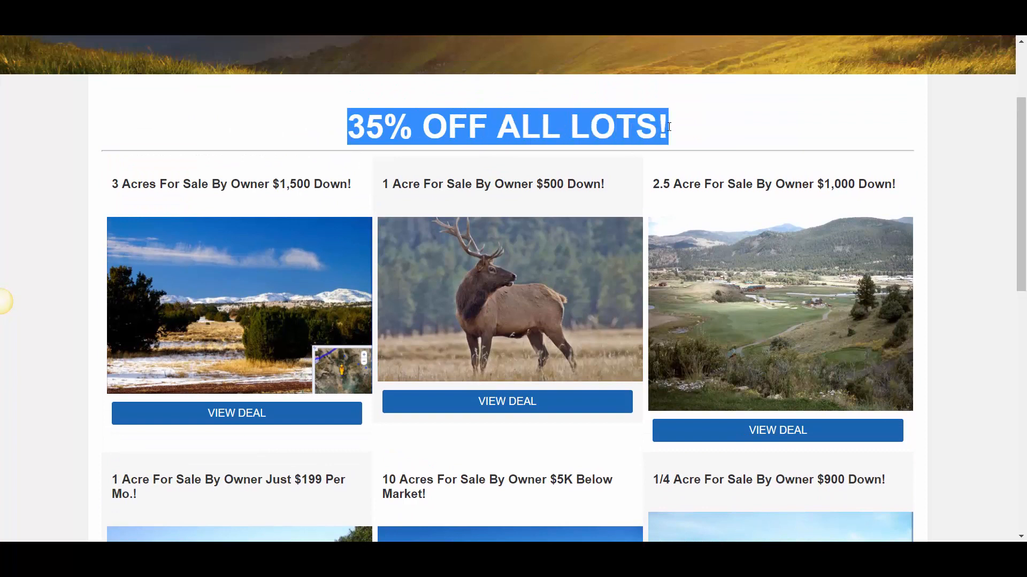
pyautogui.click(780, 155)
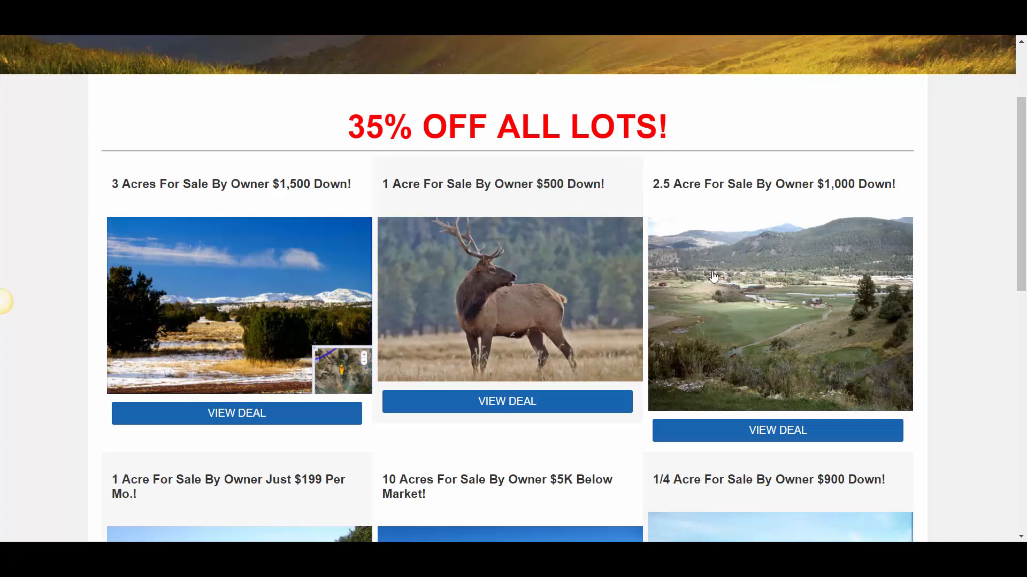
# Submit the "JOIN FOR DISCOUNTS..." form with a first name and email address, keeping new-deal notifications enabled
pyautogui.scroll(1, 713, 278)
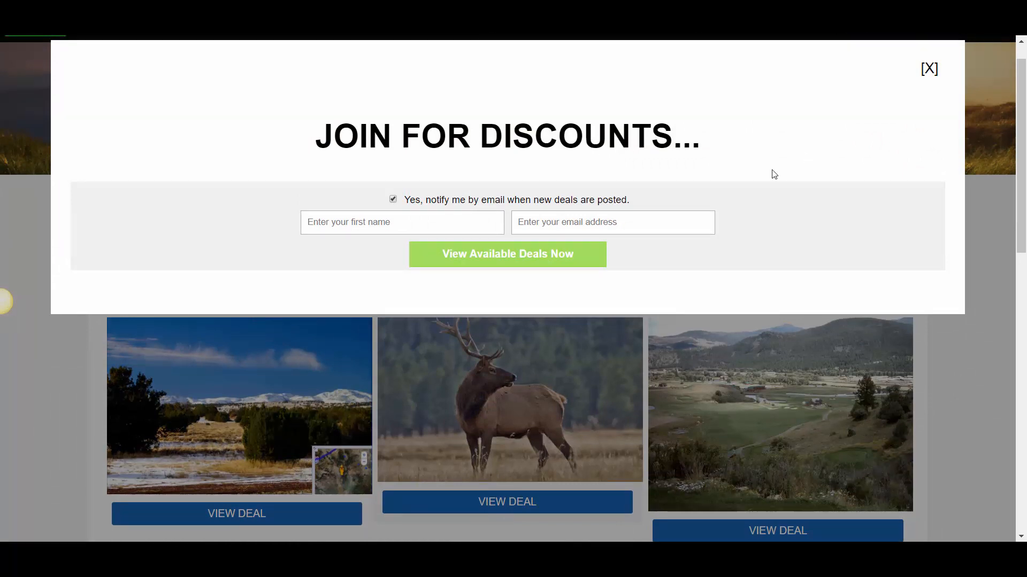
pyautogui.click(399, 224)
pyautogui.write('John')
pyautogui.click(618, 224)
pyautogui.write('demo@demo.com')
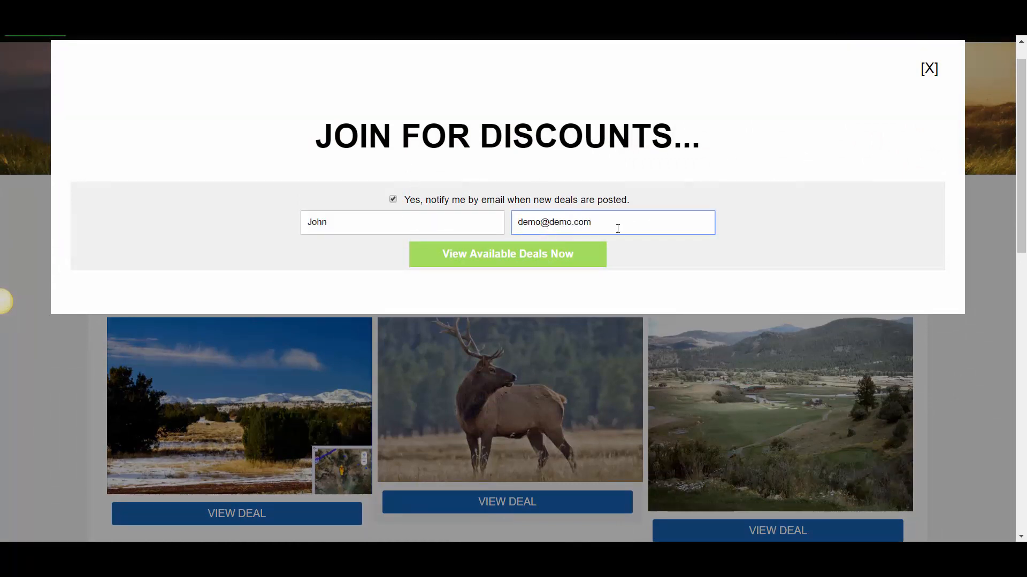
pyautogui.click(530, 258)
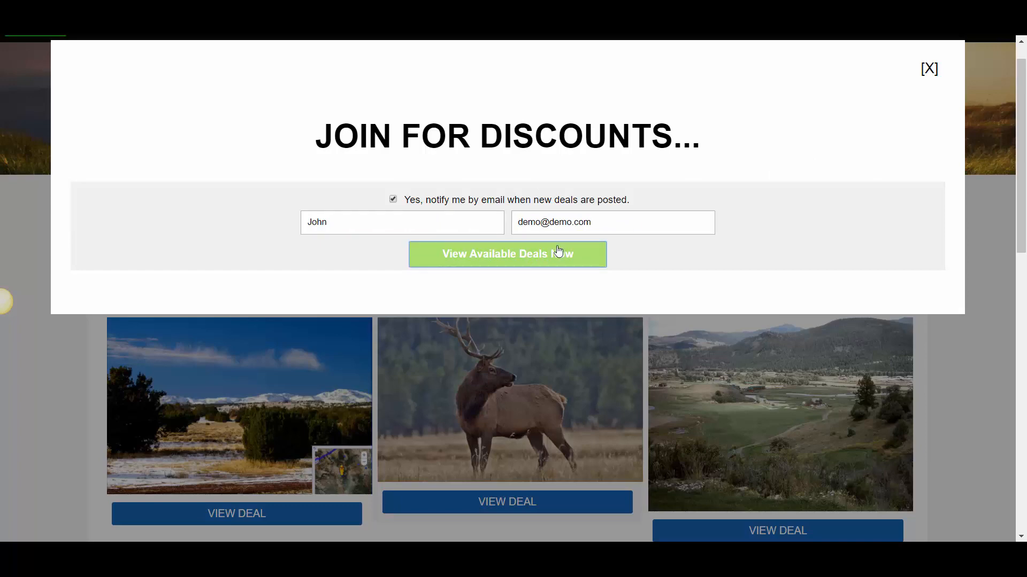
# Open the details of the "3 Acres For Sale By Owner $1,500 Down!" listing from the wholesale deals and review its page
pyautogui.scroll(-9, 378, 348)
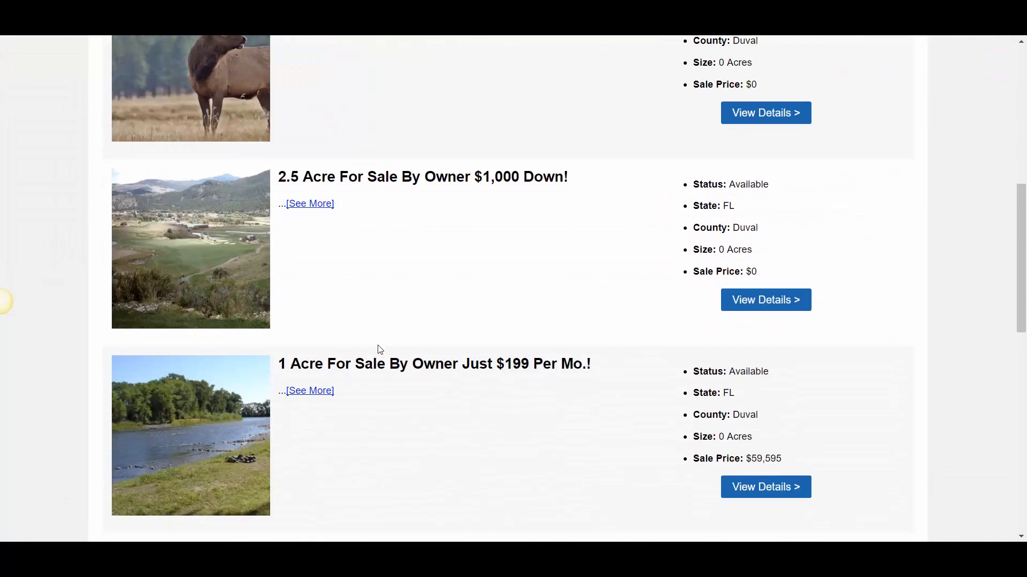
pyautogui.scroll(9, 378, 348)
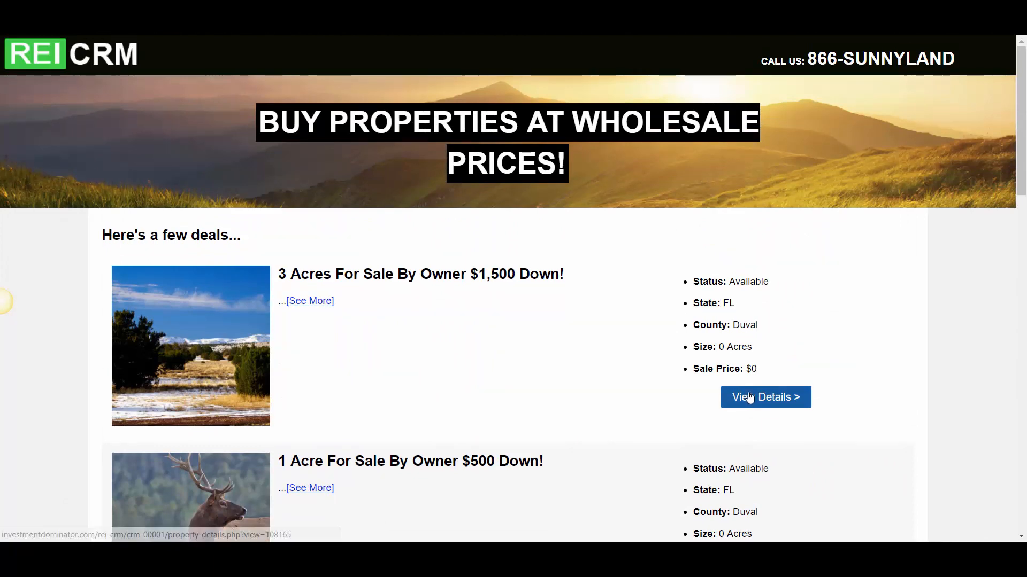
pyautogui.click(750, 397)
pyautogui.scroll(-6, 562, 366)
pyautogui.scroll(6, 291, 294)
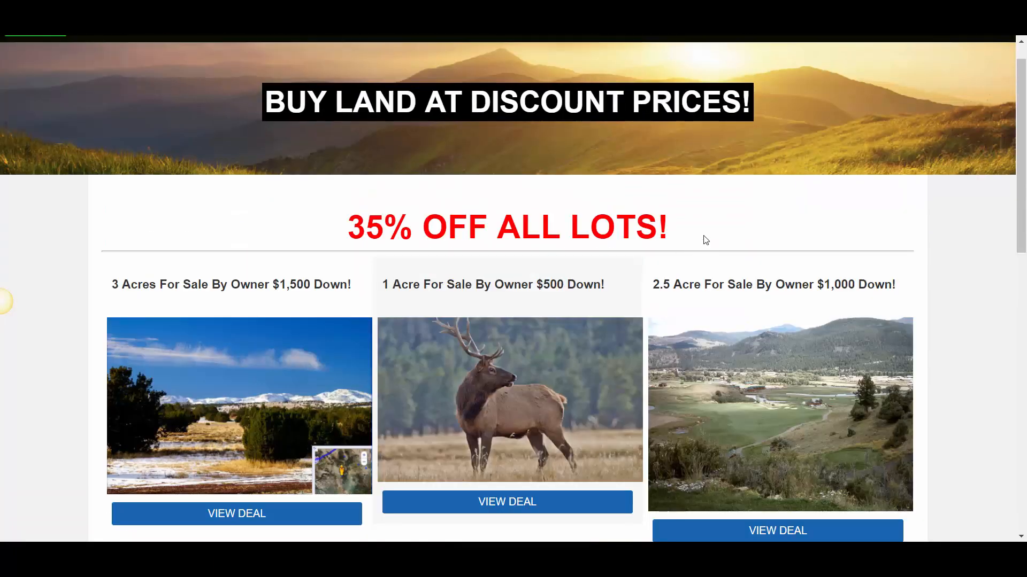
pyautogui.scroll(-2, 705, 241)
pyautogui.scroll(3, 588, 268)
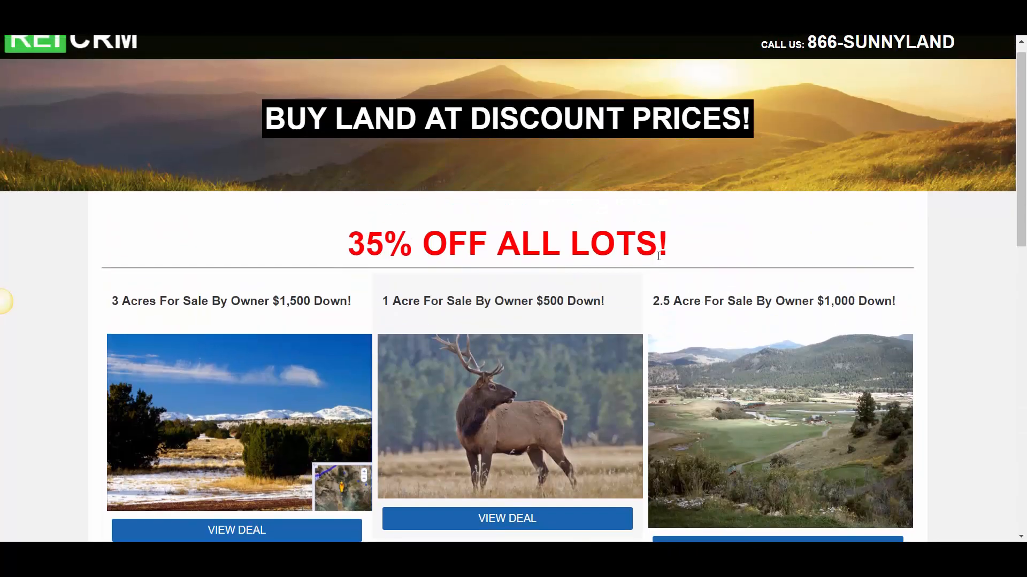
pyautogui.scroll(-5, 426, 301)
pyautogui.scroll(6, 518, 325)
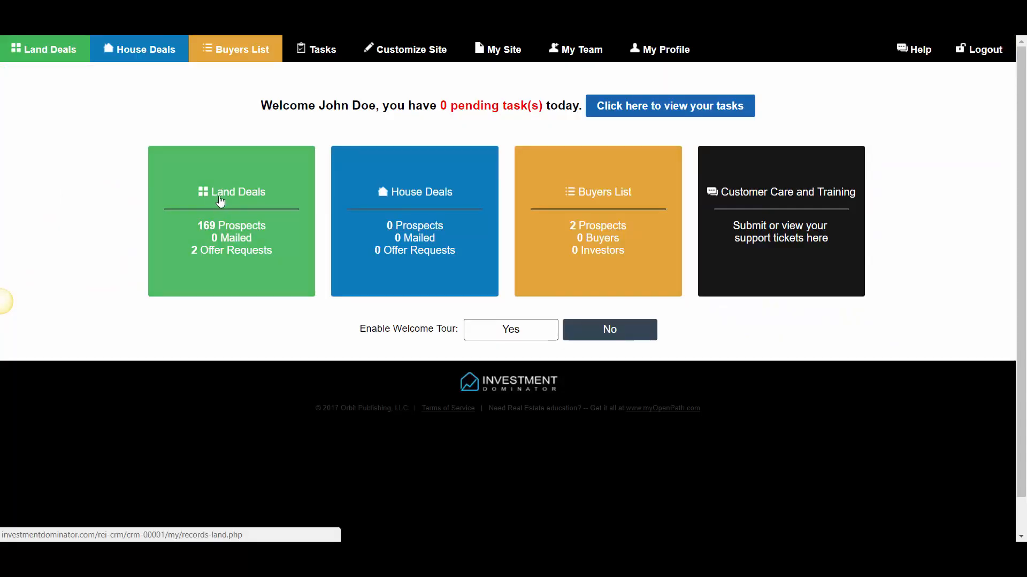
# Start a new custom page under the site's Custom Pages and Posts, with type Blog Page and status Public
pyautogui.click(420, 54)
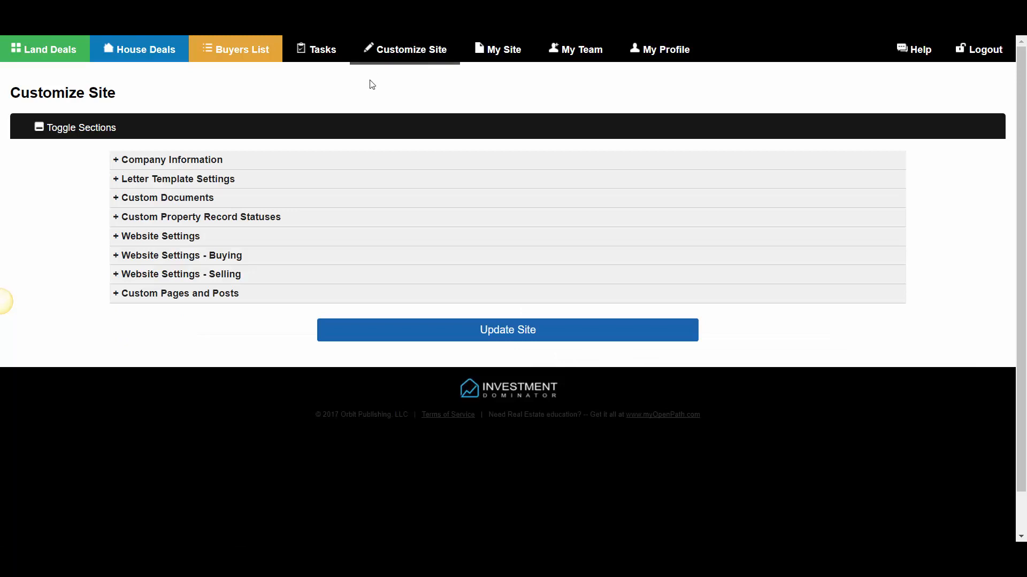
pyautogui.click(139, 296)
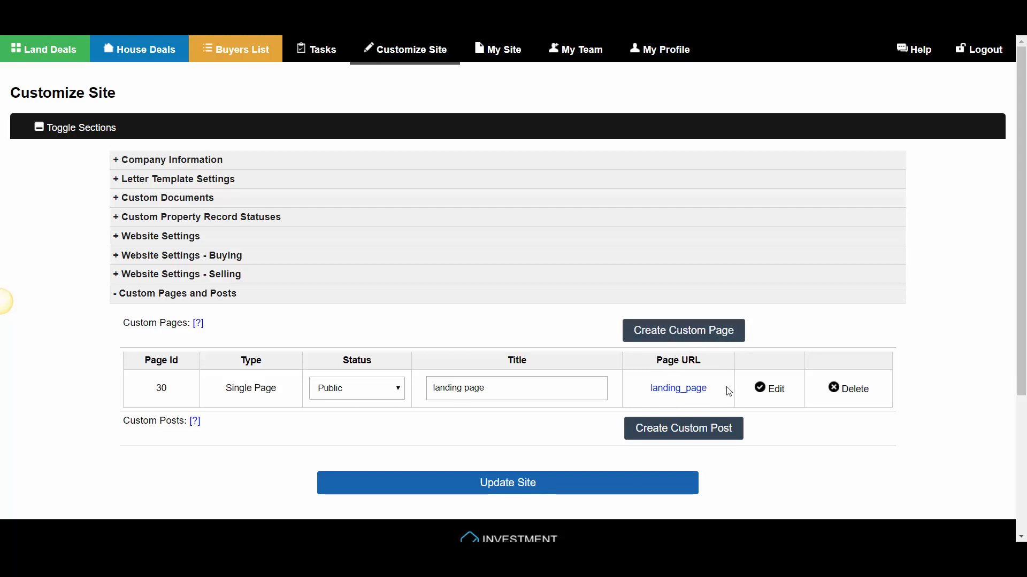
pyautogui.scroll(-1, 717, 335)
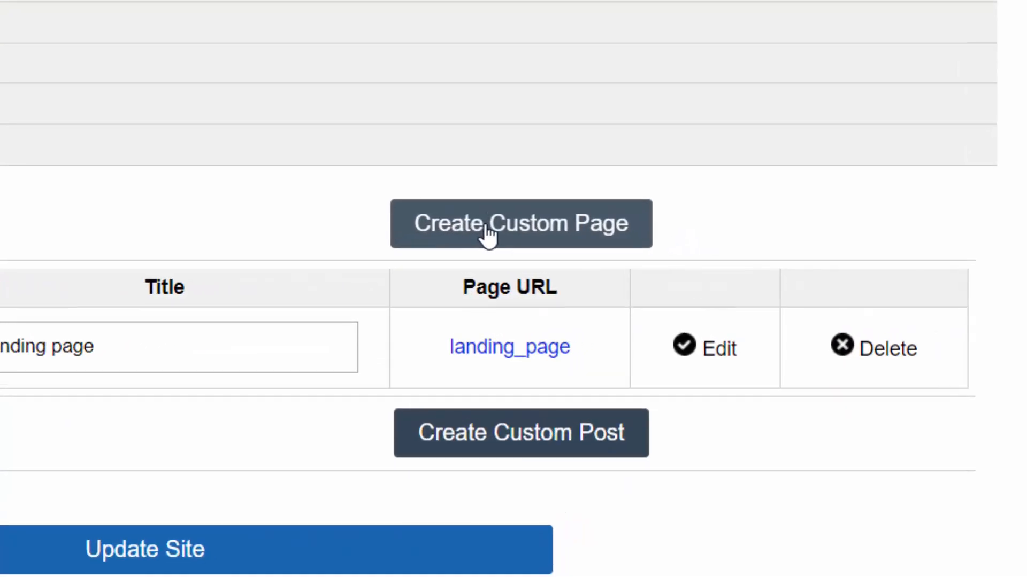
pyautogui.click(648, 260)
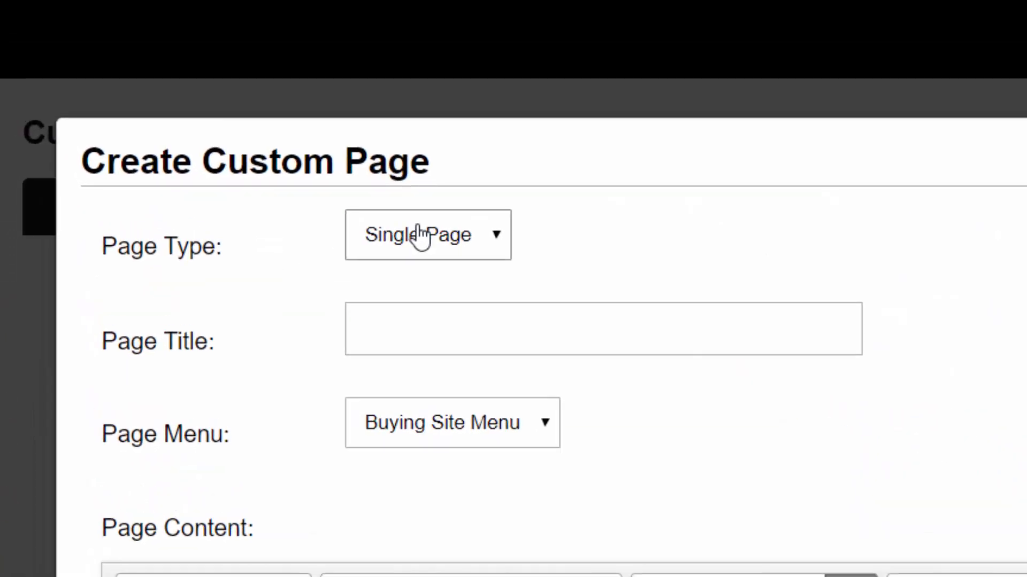
pyautogui.click(421, 235)
pyautogui.click(402, 298)
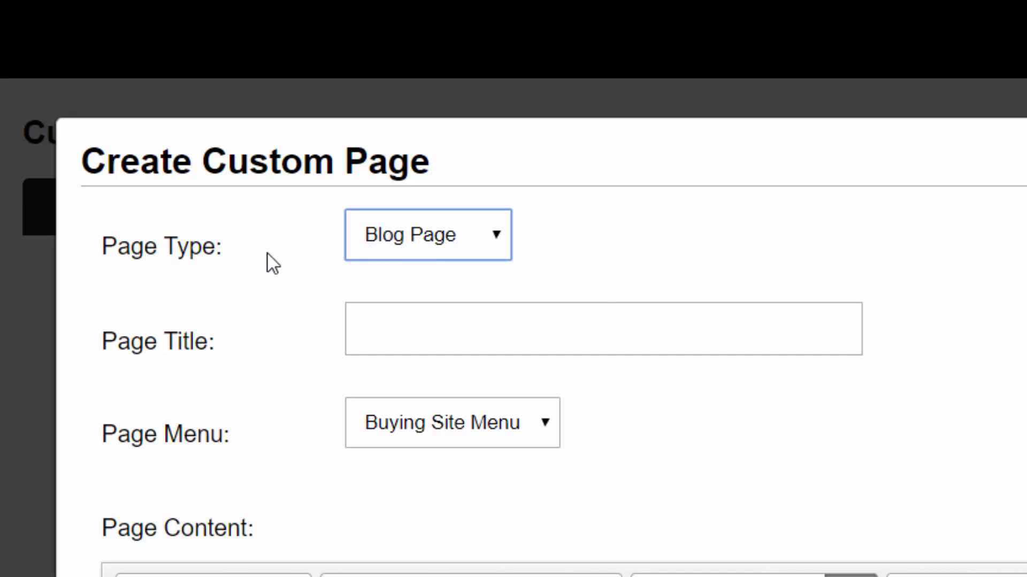
pyautogui.click(996, 166)
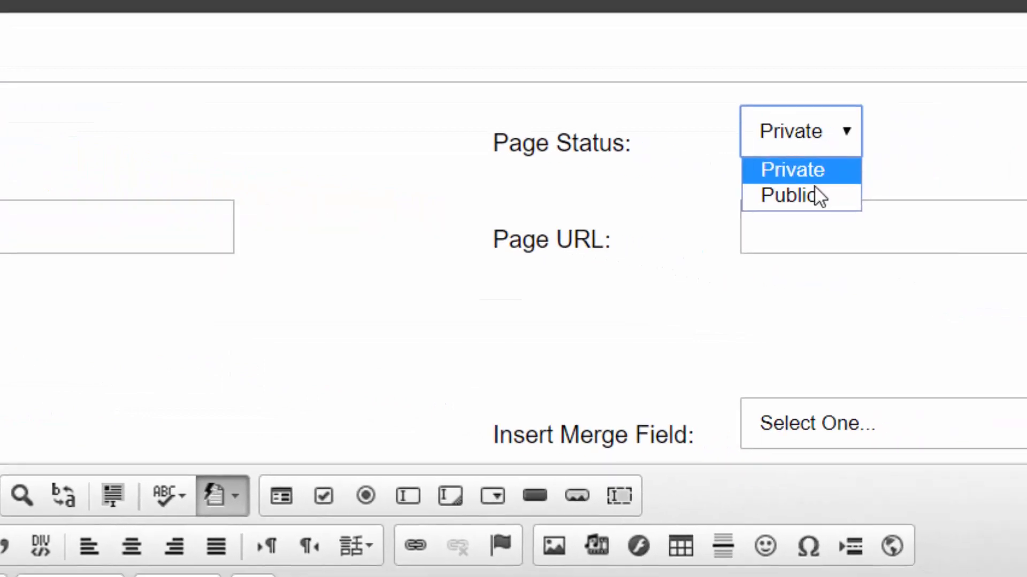
pyautogui.click(814, 196)
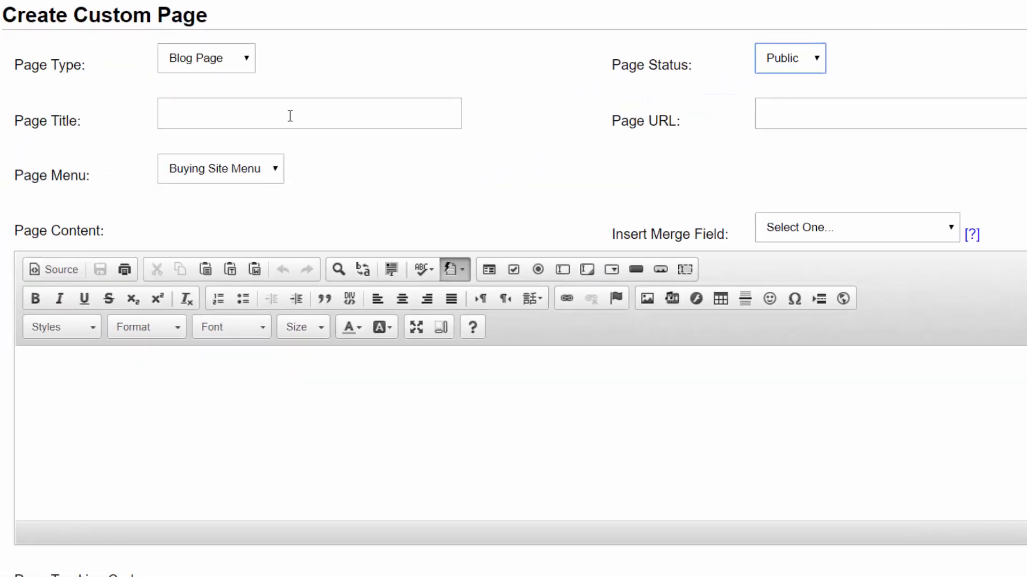
# Title the new page "Deals" and assign it to the Selling Site Menu
pyautogui.click(80, 155)
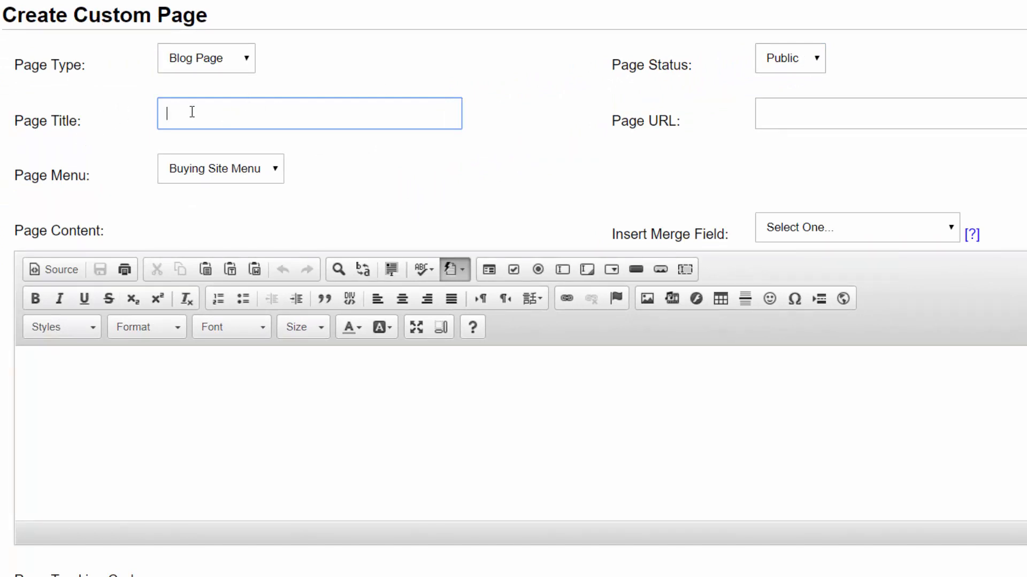
pyautogui.write('Deals')
pyautogui.press('Tab')
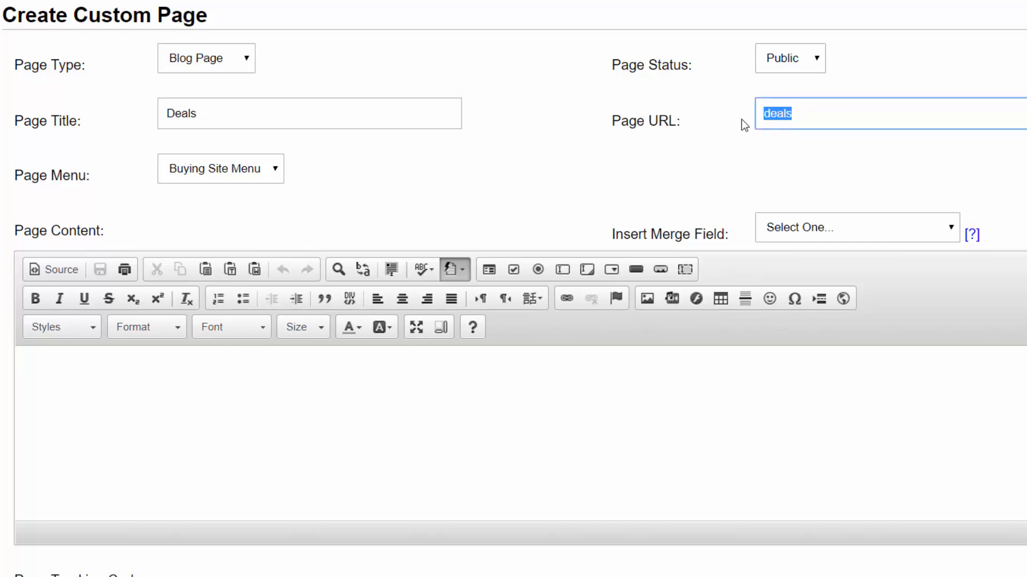
pyautogui.click(799, 119)
pyautogui.scroll(-2, 339, 227)
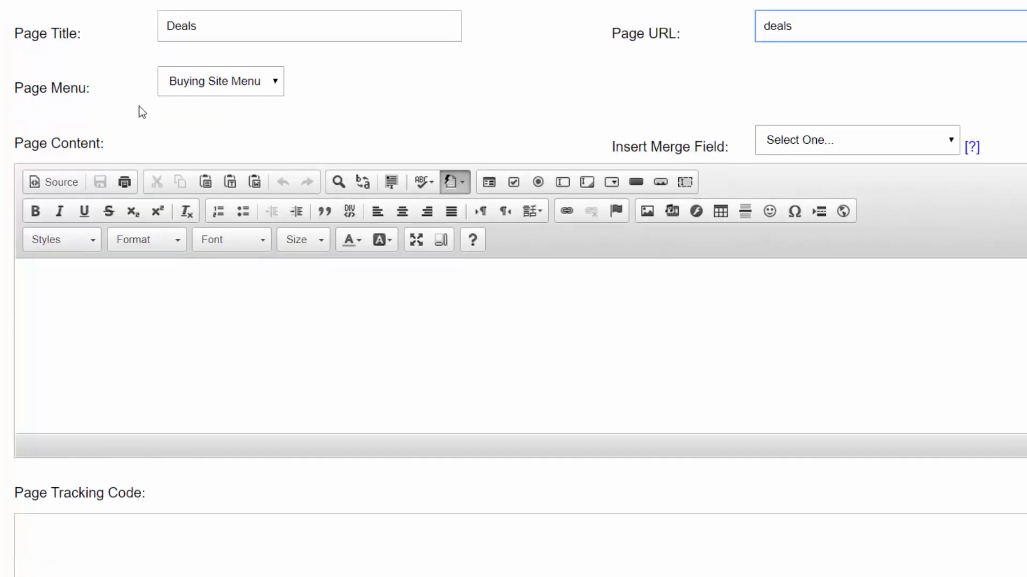
pyautogui.click(198, 92)
pyautogui.click(197, 118)
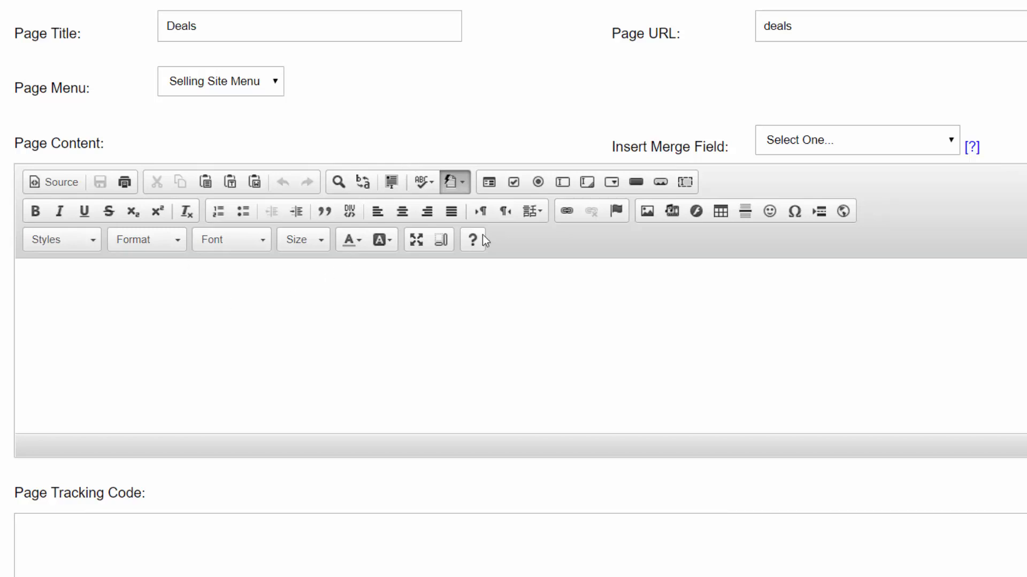
# Set the page's logo to Selling Site Logo and its banner to Selling Site Banner
pyautogui.scroll(-5, 660, 245)
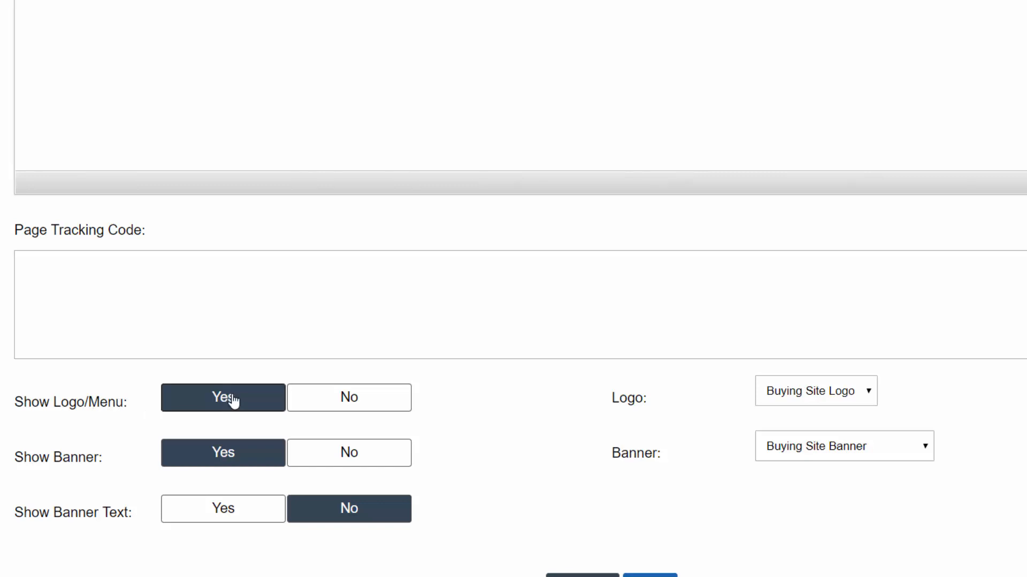
pyautogui.click(828, 397)
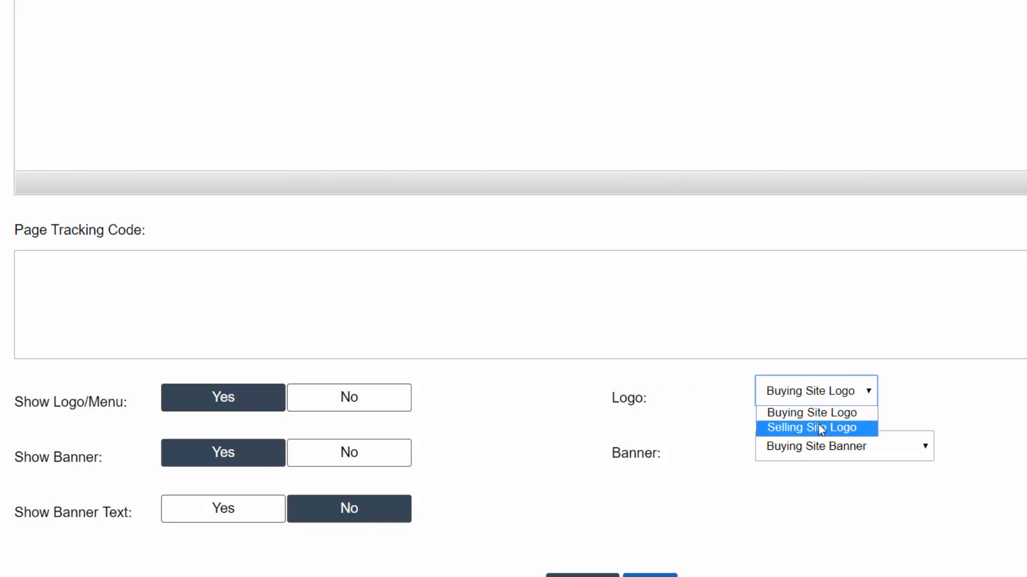
pyautogui.click(821, 429)
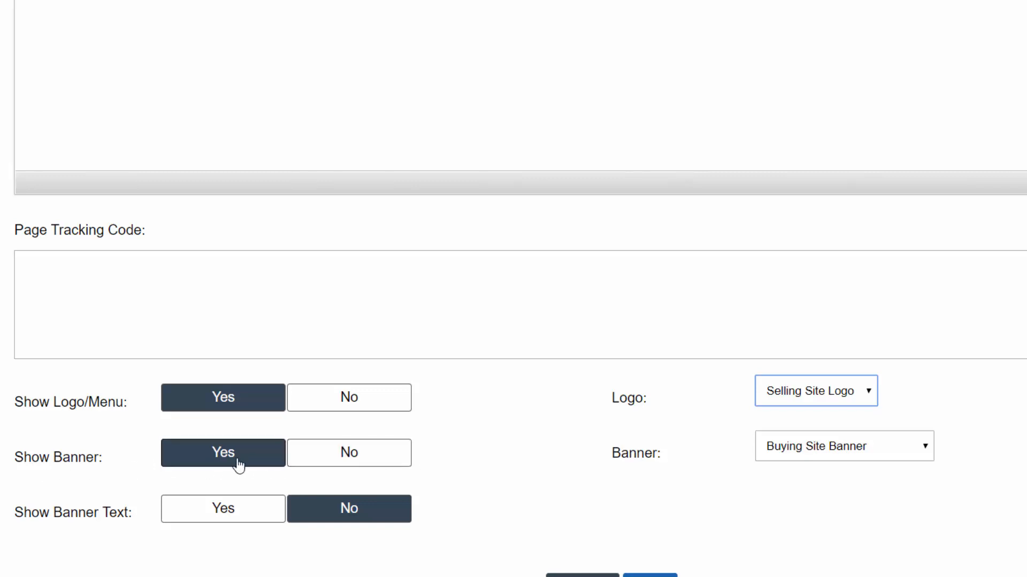
pyautogui.click(799, 454)
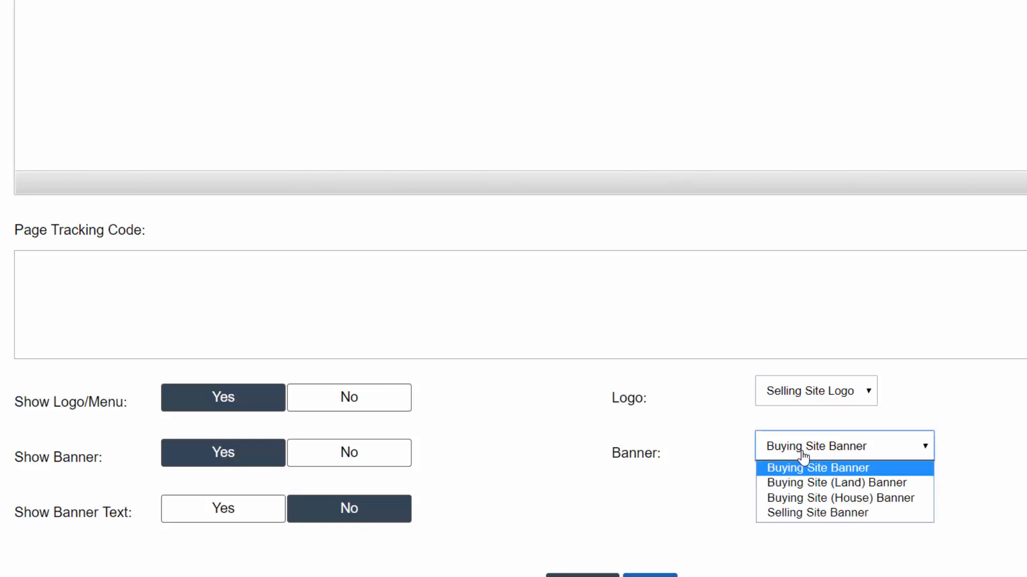
pyautogui.click(807, 513)
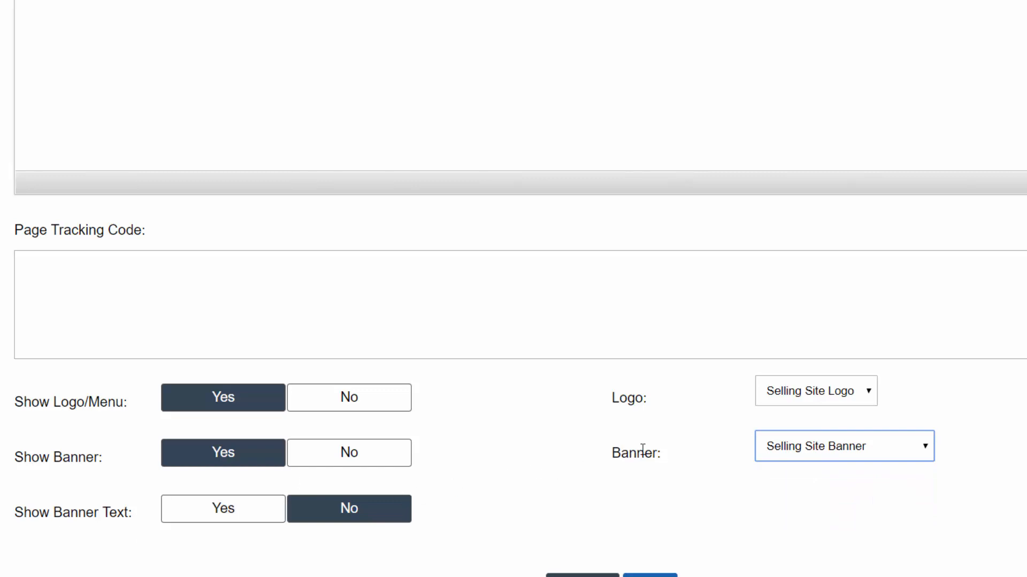
# Enable banner text reading "30% OFF ALL LOTS..." and add the page to the site
pyautogui.click(223, 513)
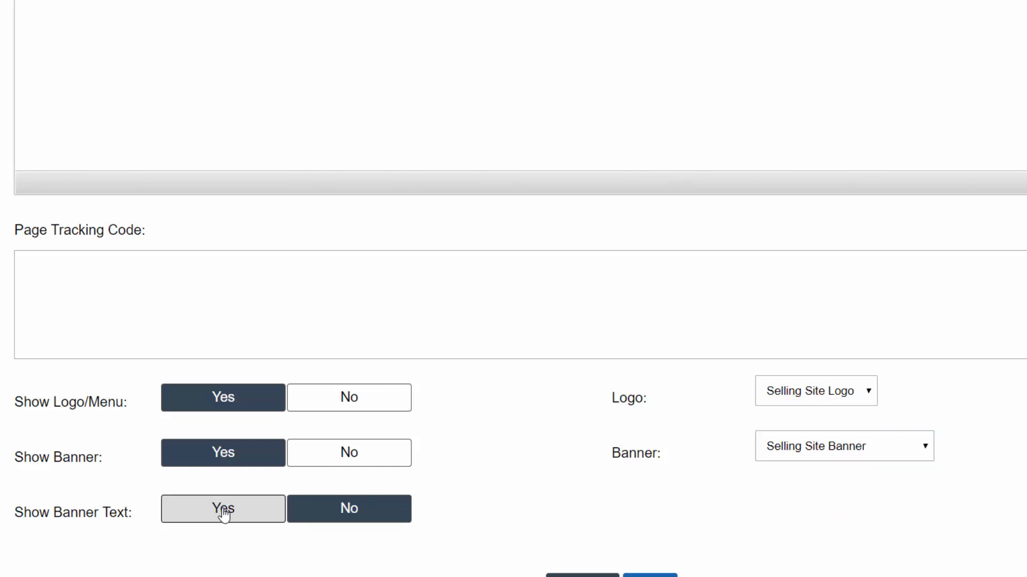
pyautogui.click(806, 503)
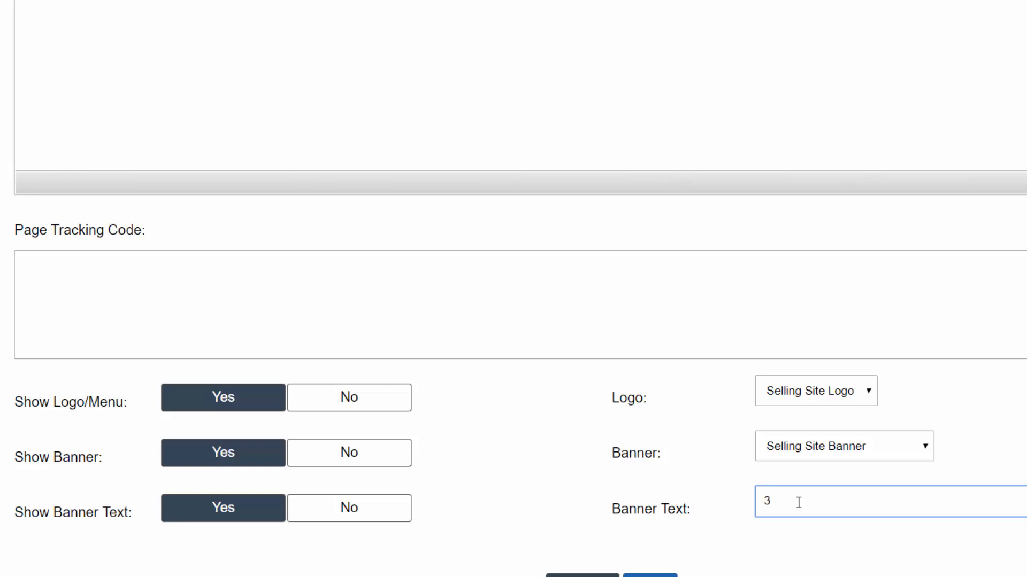
pyautogui.write('% OFF ALL LOTS..')
pyautogui.write('.')
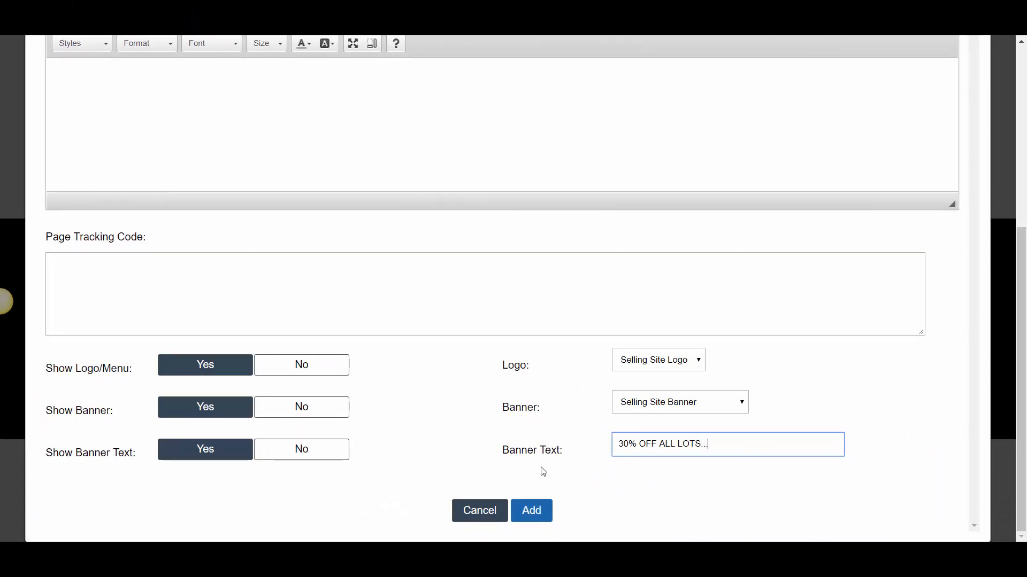
pyautogui.click(532, 512)
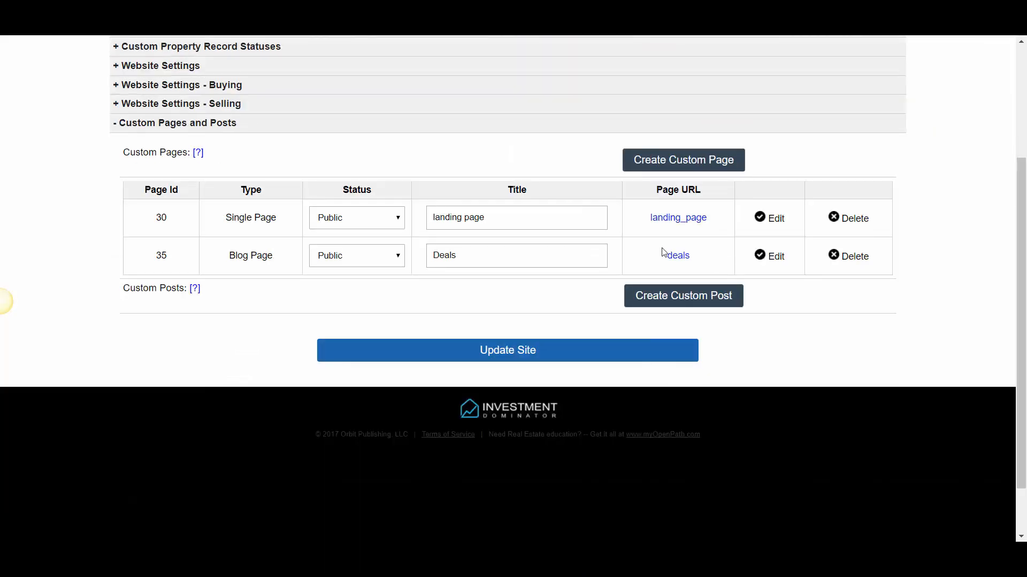
# Open the published deals page and review its banner text
pyautogui.moveTo(702, 264); pyautogui.dragTo(662, 261)
pyautogui.click(637, 256)
pyautogui.click(676, 259)
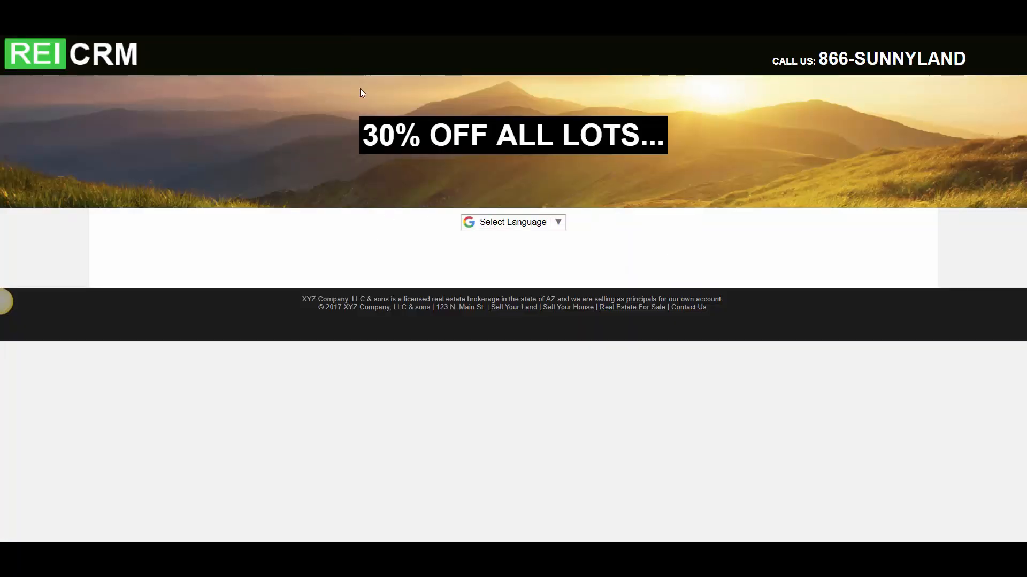
pyautogui.moveTo(370, 143); pyautogui.dragTo(660, 143)
pyautogui.click(371, 134)
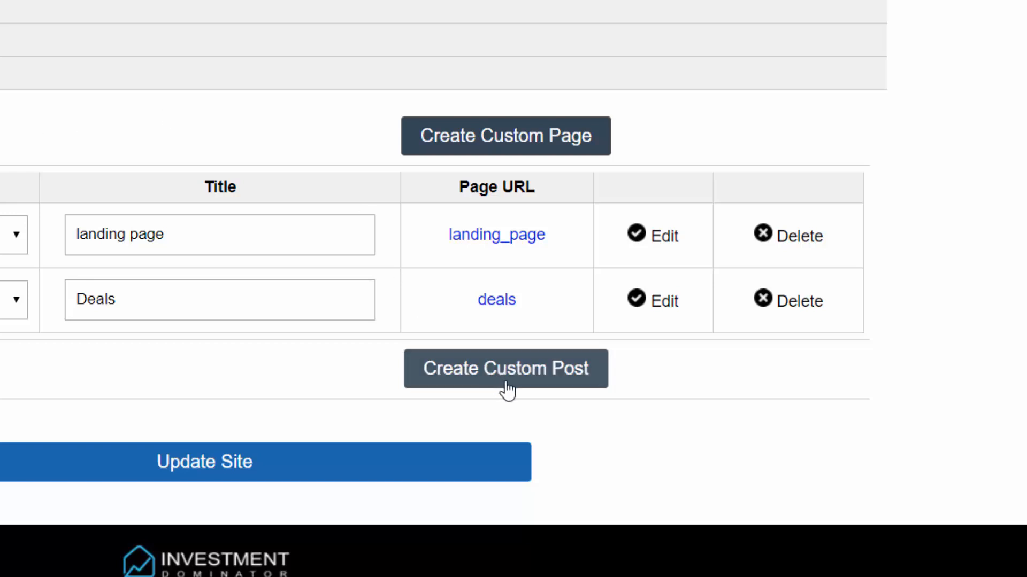
# Start a new custom post with type Merge Post and status Public
pyautogui.click(525, 385)
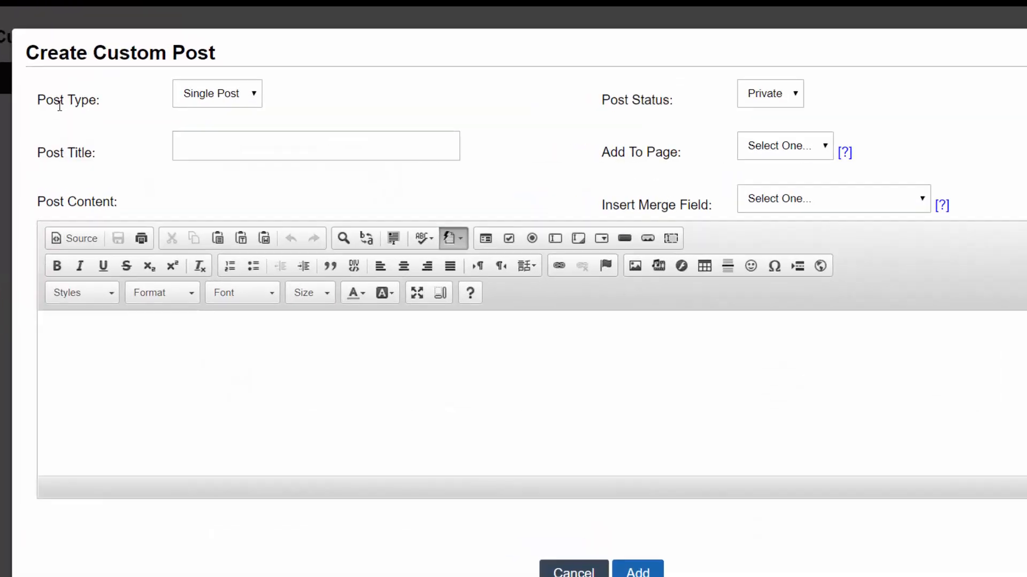
pyautogui.click(233, 102)
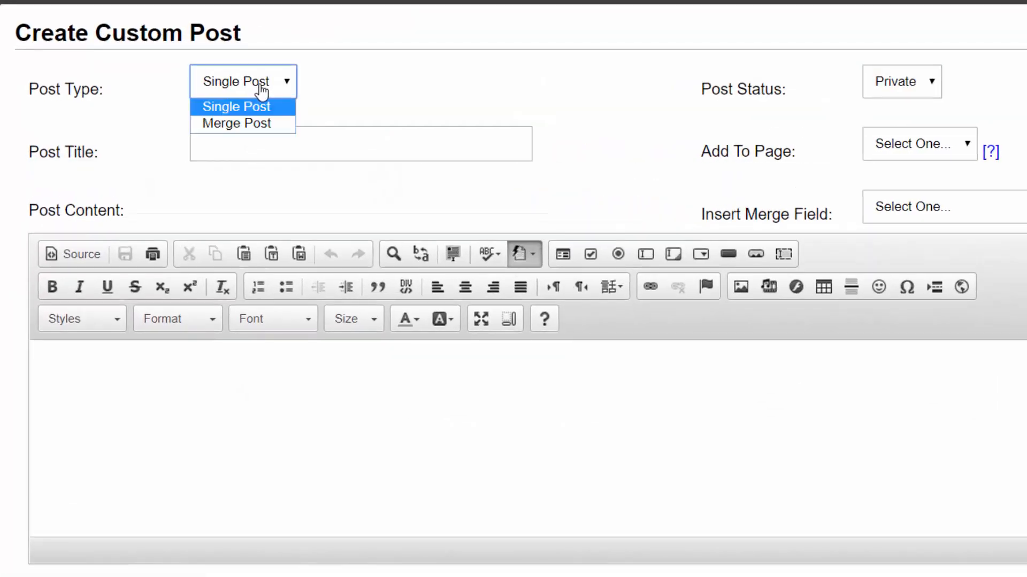
pyautogui.click(257, 124)
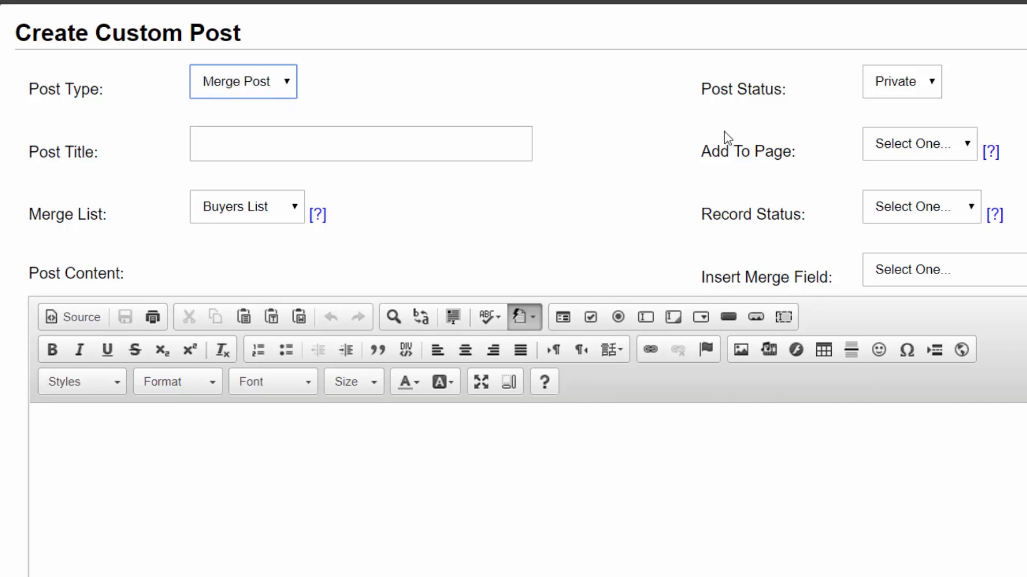
pyautogui.click(901, 95)
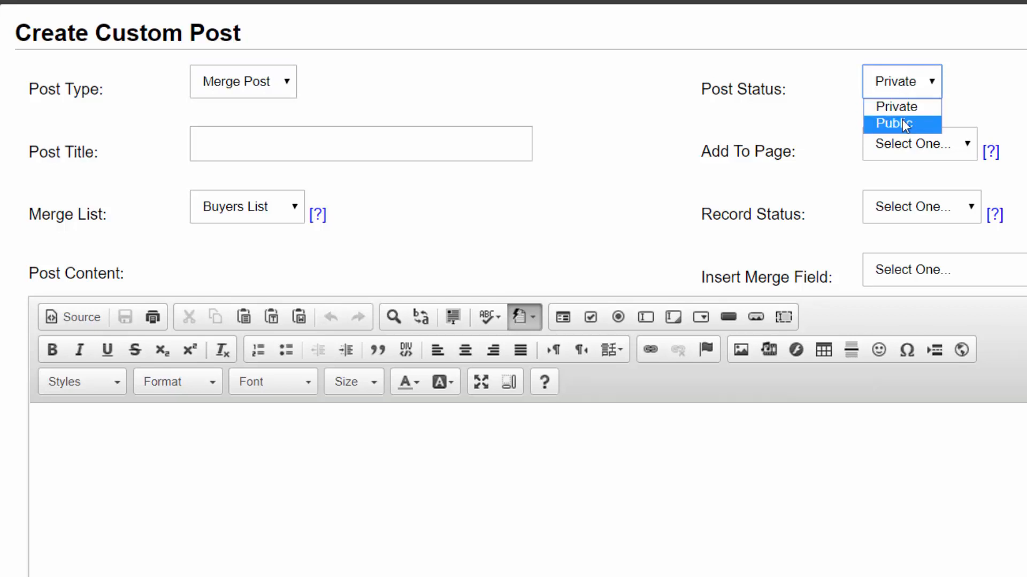
pyautogui.click(903, 121)
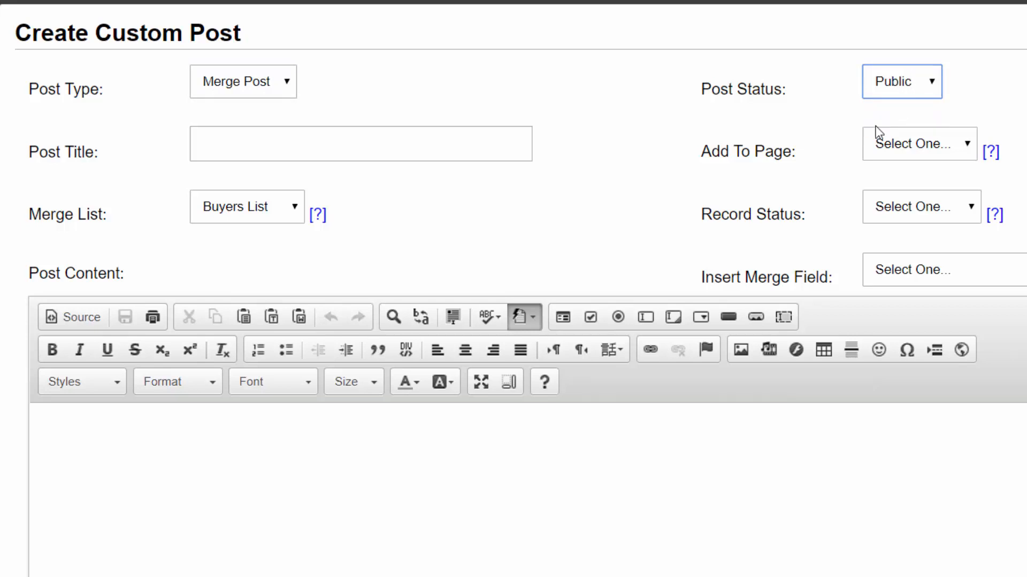
# Title the merge post "Property" and add it to the deals page
pyautogui.click(246, 143)
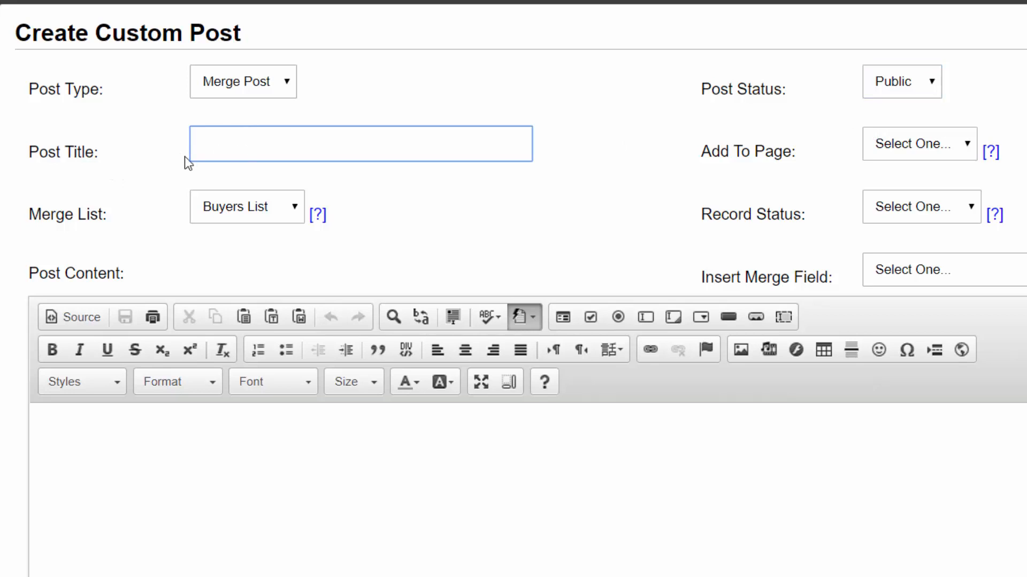
pyautogui.write('Deal')
pyautogui.moveTo(310, 155); pyautogui.dragTo(102, 146)
pyautogui.write('Property')
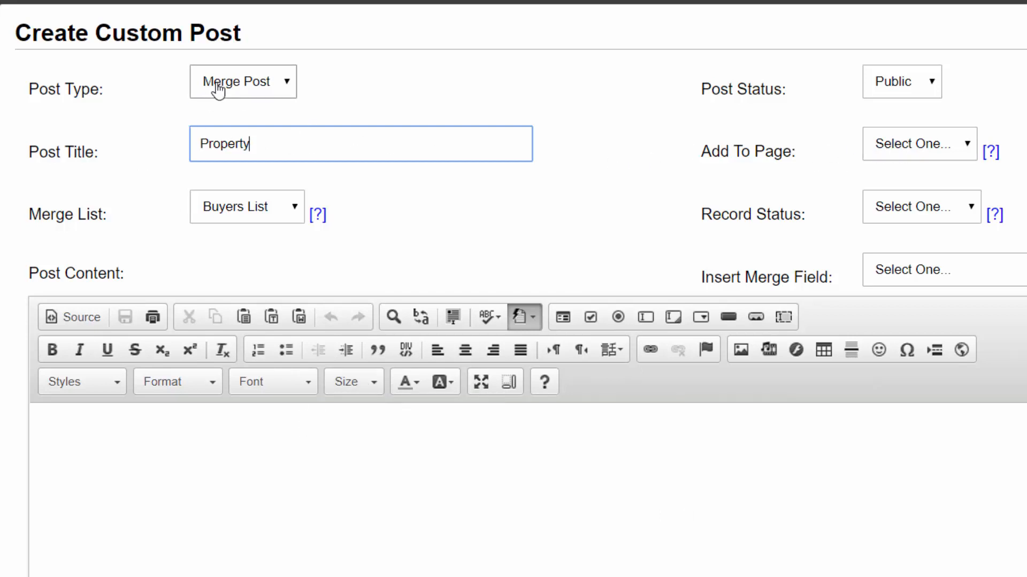
pyautogui.click(913, 154)
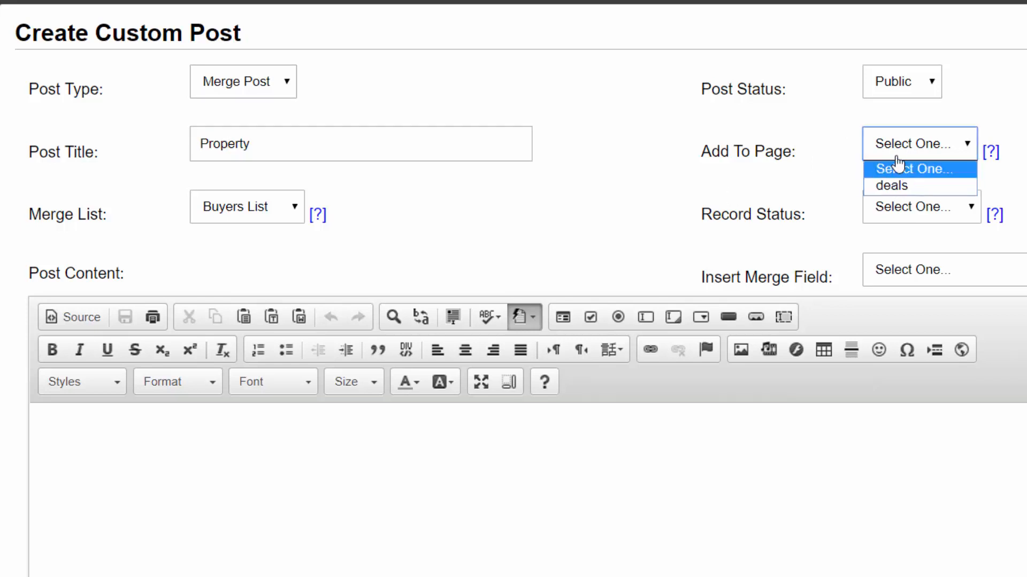
pyautogui.click(889, 188)
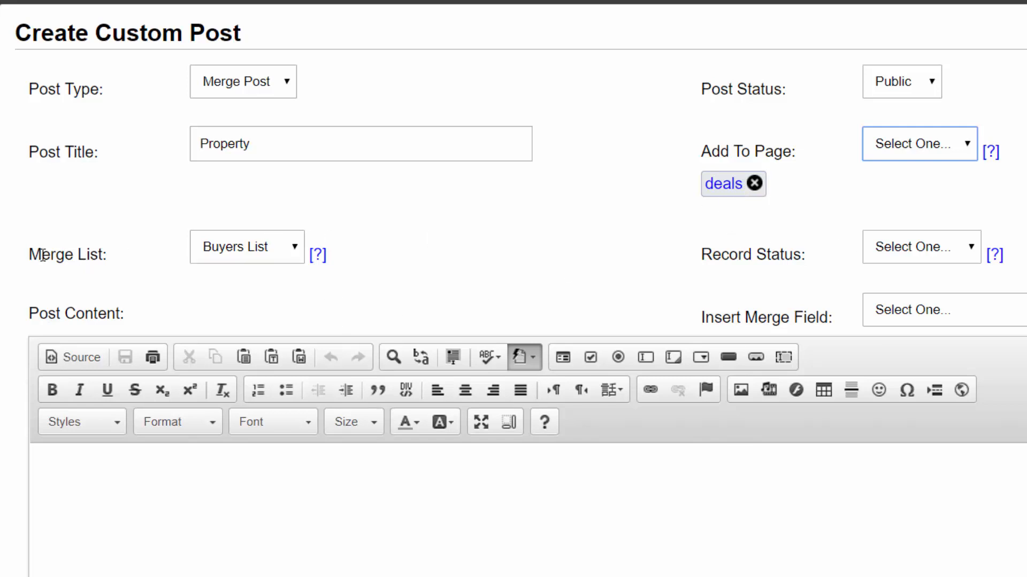
# Set the merge post's merge list to Land Deals
pyautogui.moveTo(29, 255); pyautogui.dragTo(106, 259)
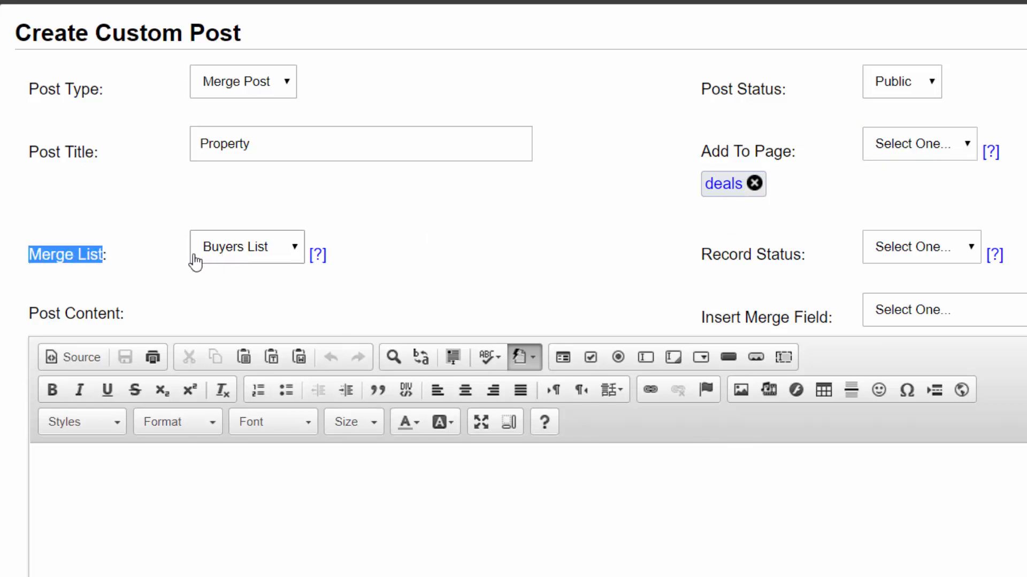
pyautogui.click(177, 254)
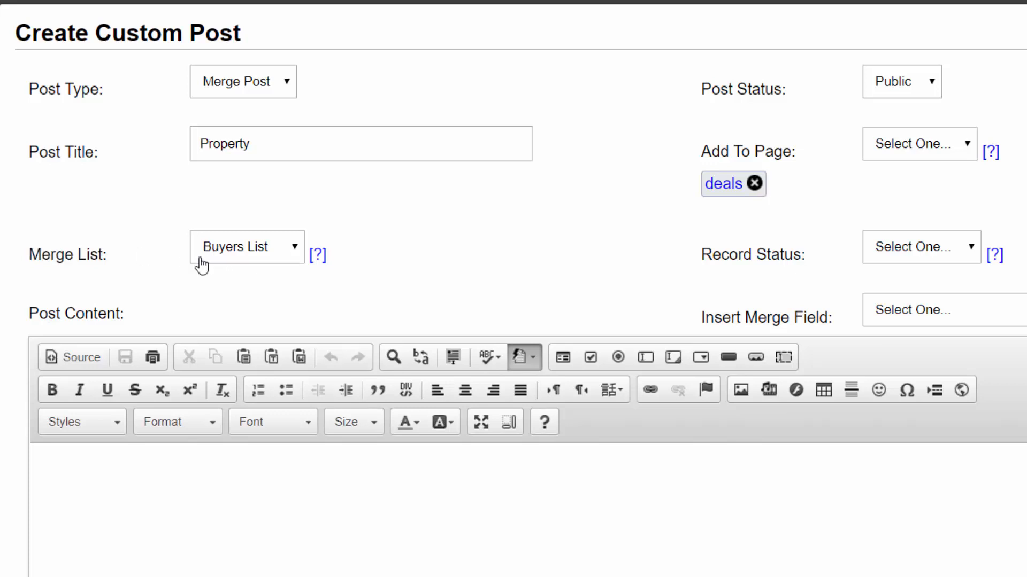
pyautogui.click(227, 257)
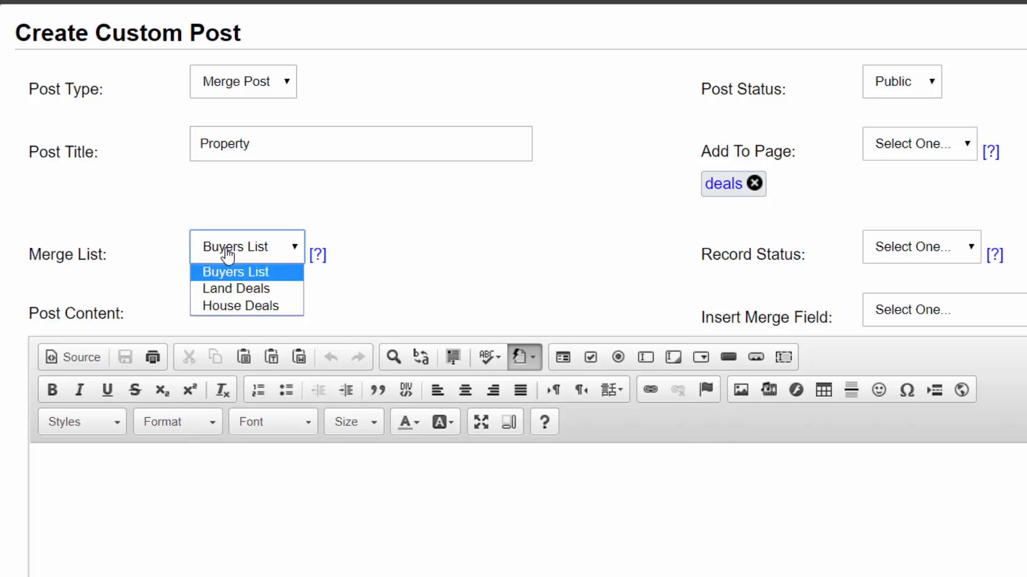
pyautogui.click(227, 290)
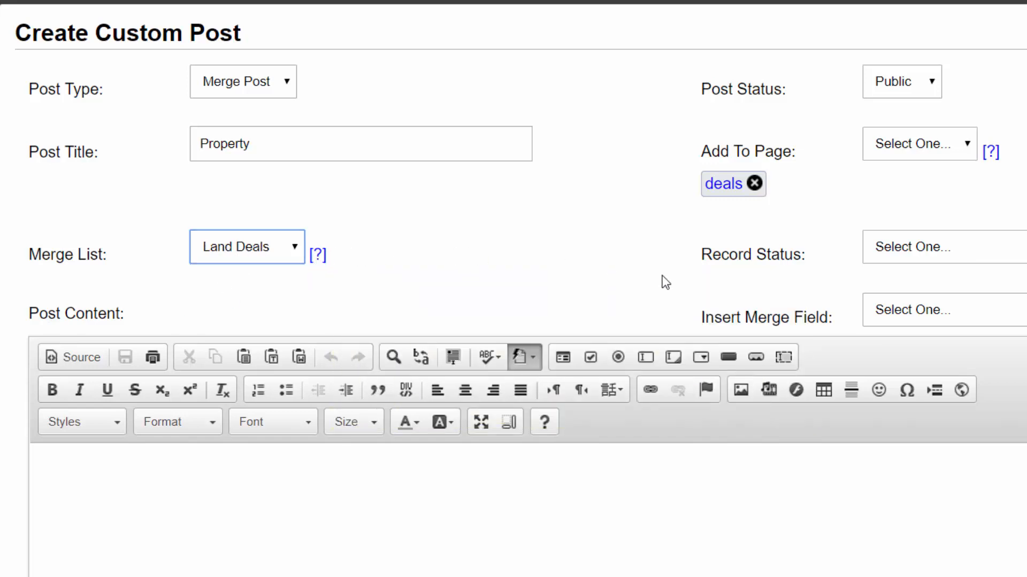
# Add the record statuses Complete/ Ready To Sell and Open Escrow - Detailed Research to the merge post
pyautogui.moveTo(590, 239); pyautogui.dragTo(692, 245)
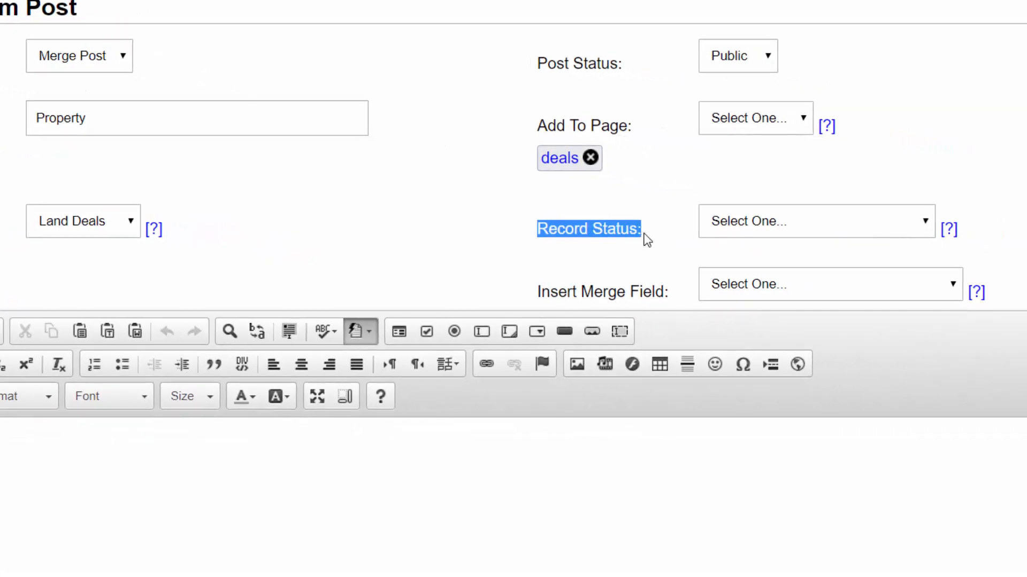
pyautogui.click(692, 245)
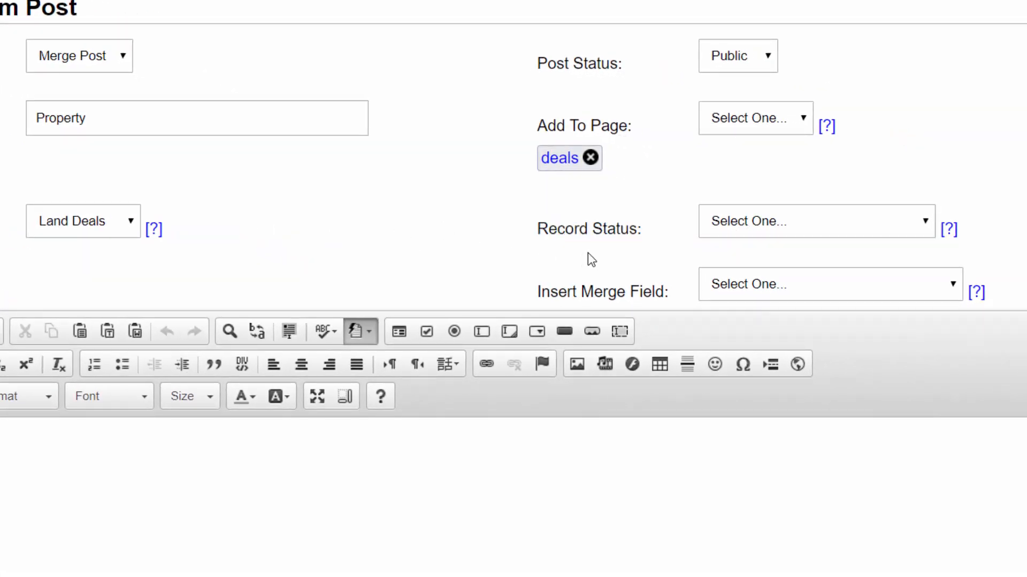
pyautogui.click(749, 233)
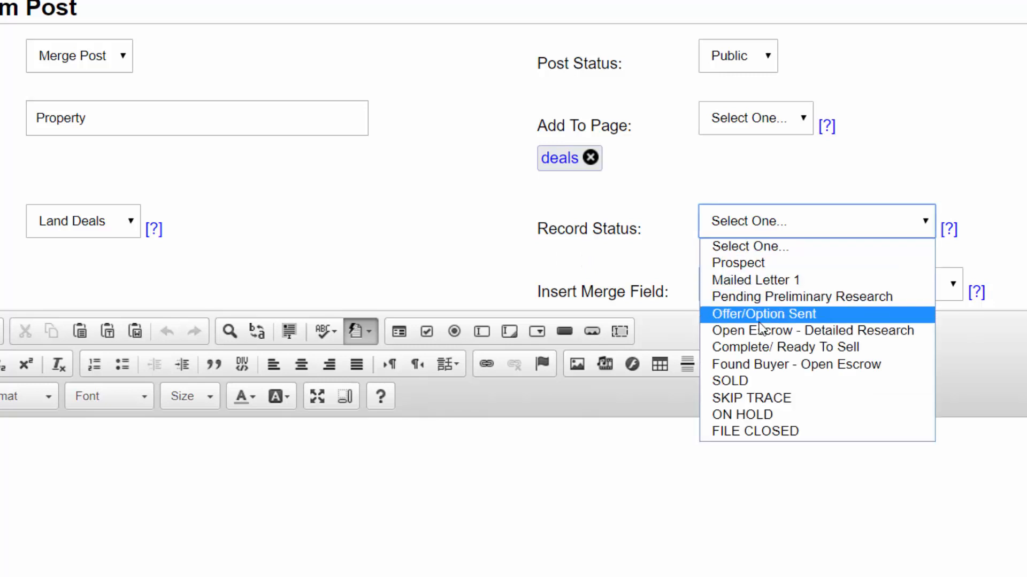
pyautogui.click(821, 349)
pyautogui.click(791, 221)
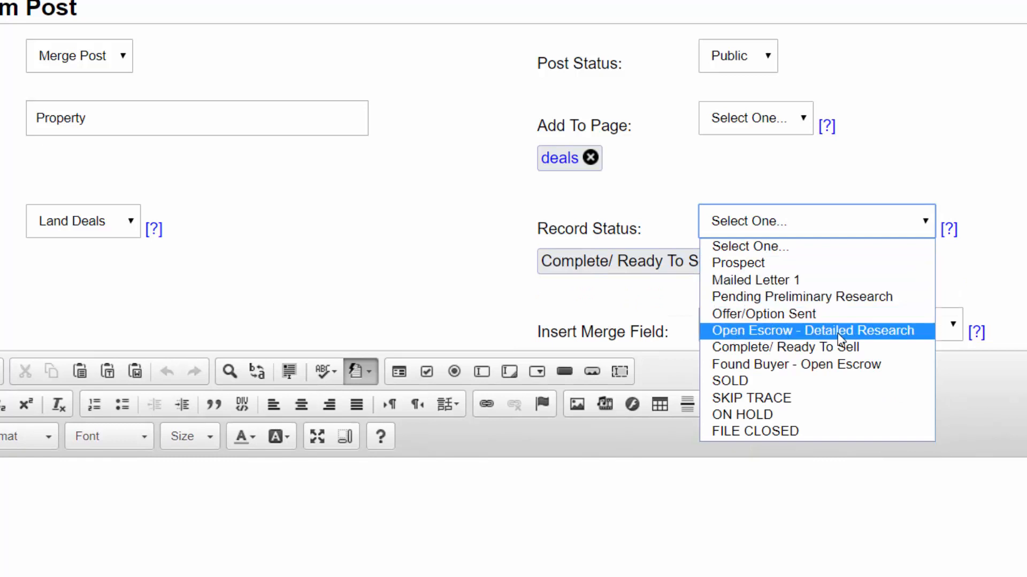
pyautogui.click(876, 332)
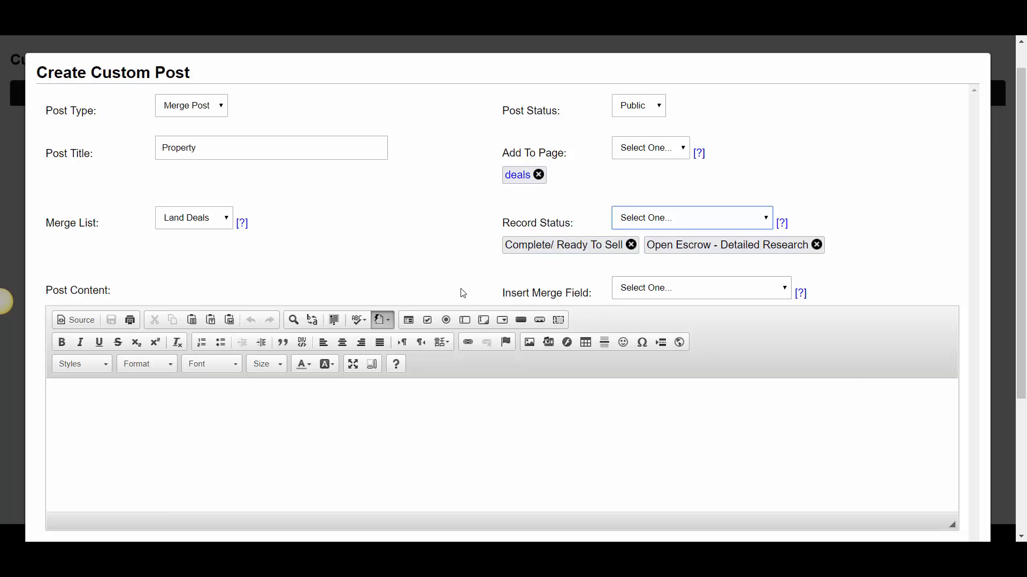
# Insert the Property Headline merge field into the post content
pyautogui.scroll(-3, 477, 298)
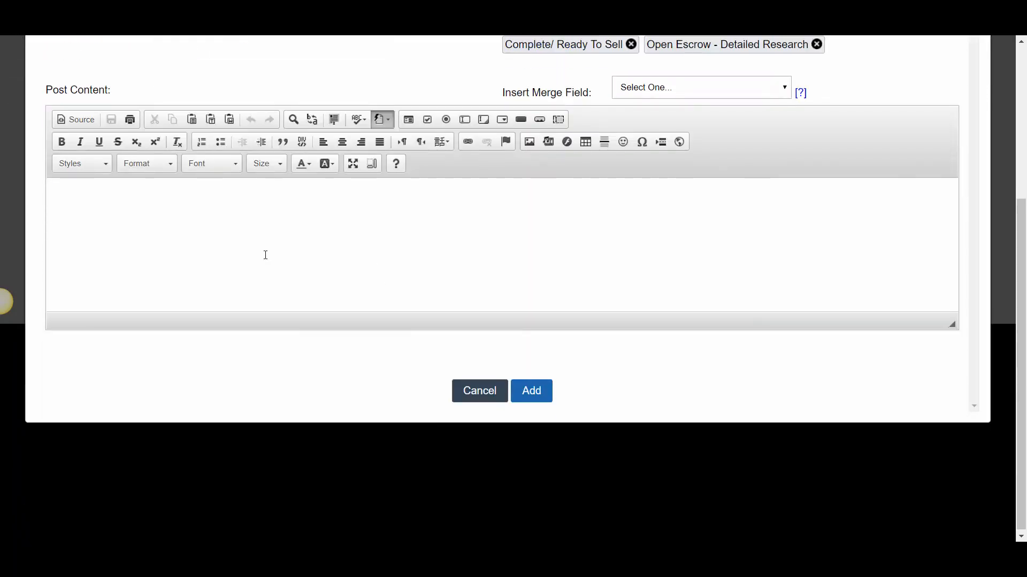
pyautogui.scroll(1, 355, 258)
pyautogui.click(85, 261)
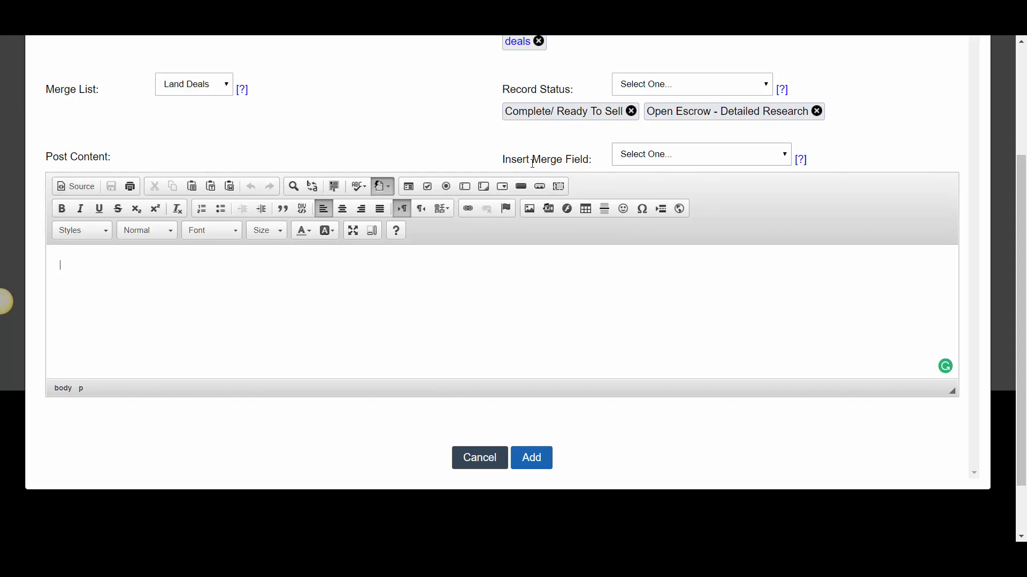
pyautogui.click(649, 156)
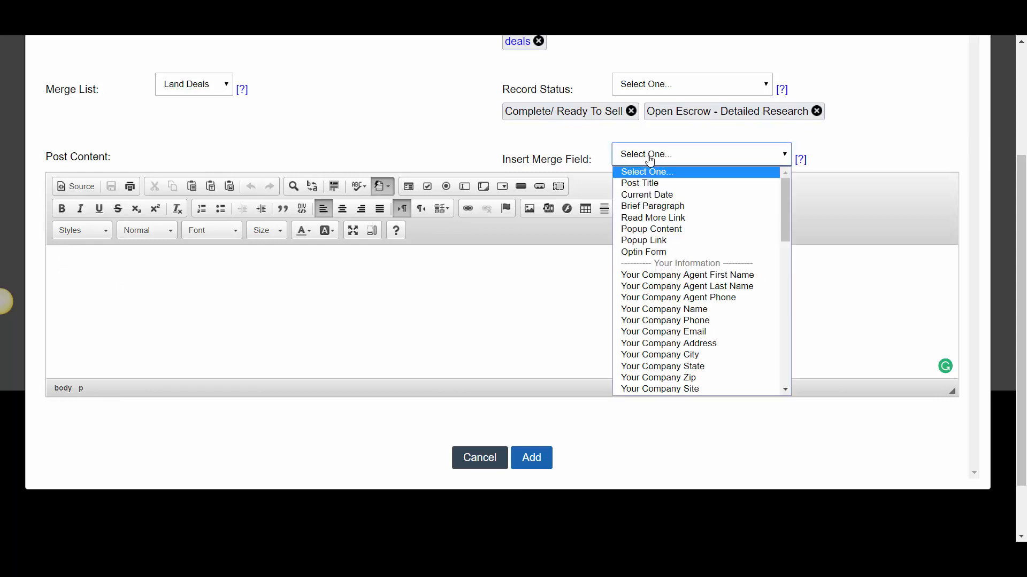
pyautogui.moveTo(784, 216); pyautogui.dragTo(785, 354)
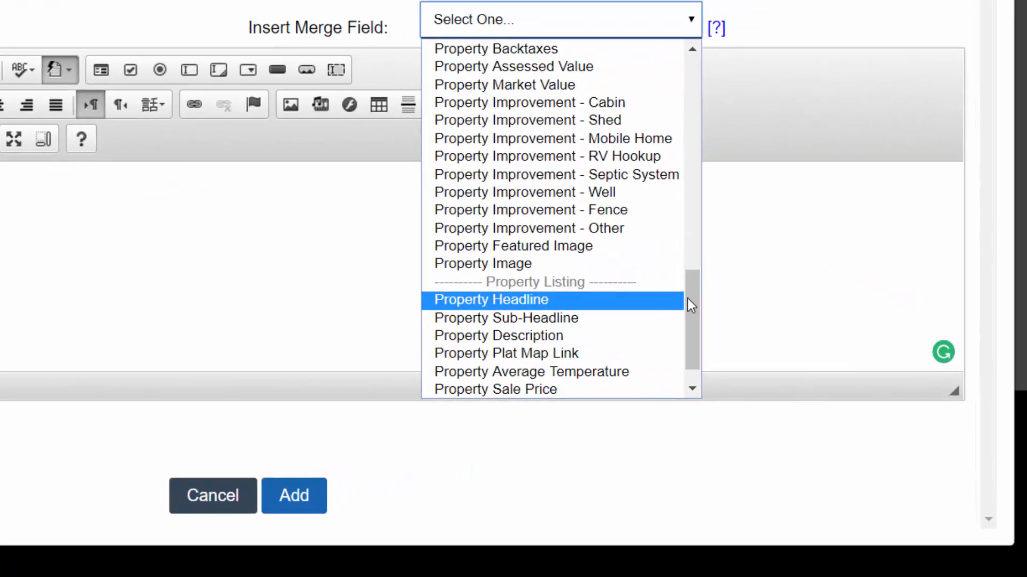
pyautogui.moveTo(692, 305); pyautogui.dragTo(706, 338)
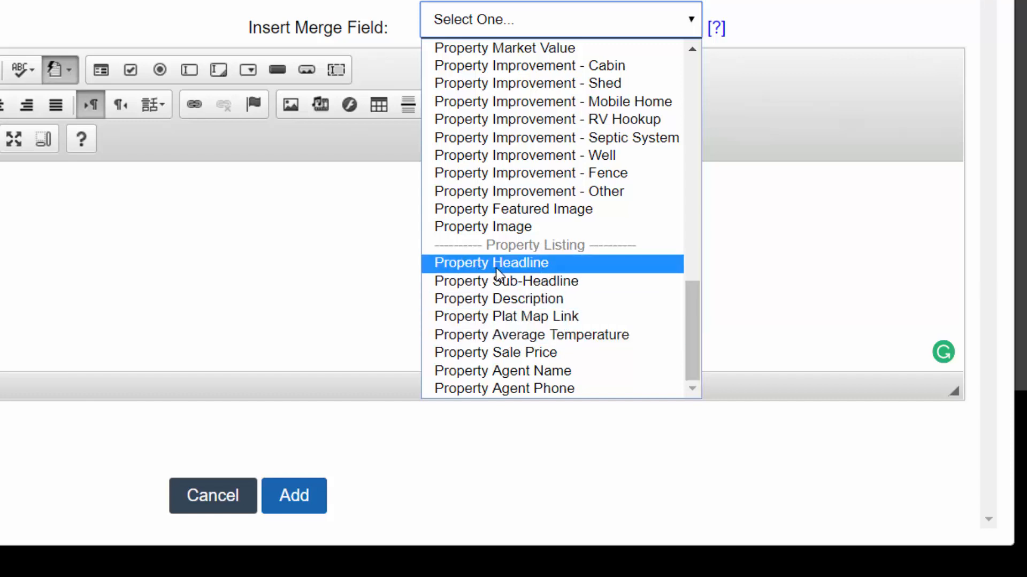
pyautogui.click(496, 264)
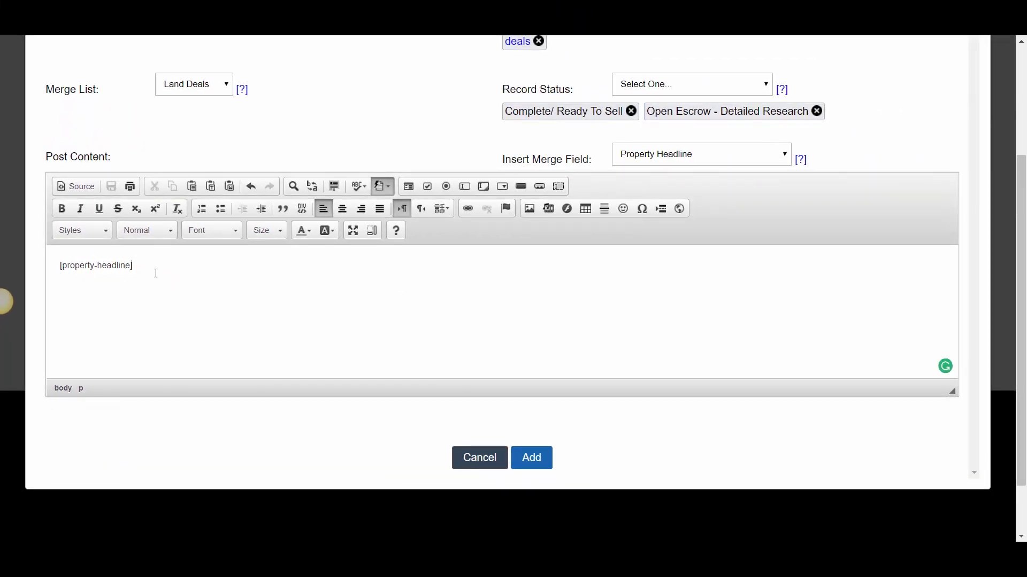
# Insert the Property Featured Image merge field after the headline field and add the post to the site
pyautogui.click(683, 160)
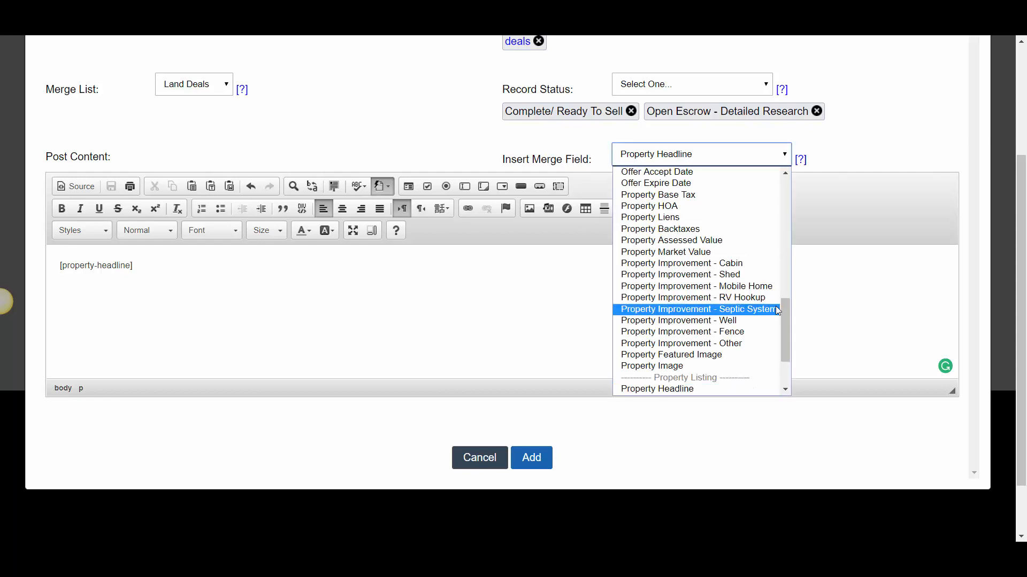
pyautogui.moveTo(787, 315)
pyautogui.mouseDown()
pyautogui.moveTo(793, 344)
pyautogui.moveTo(787, 336)
pyautogui.mouseUp()
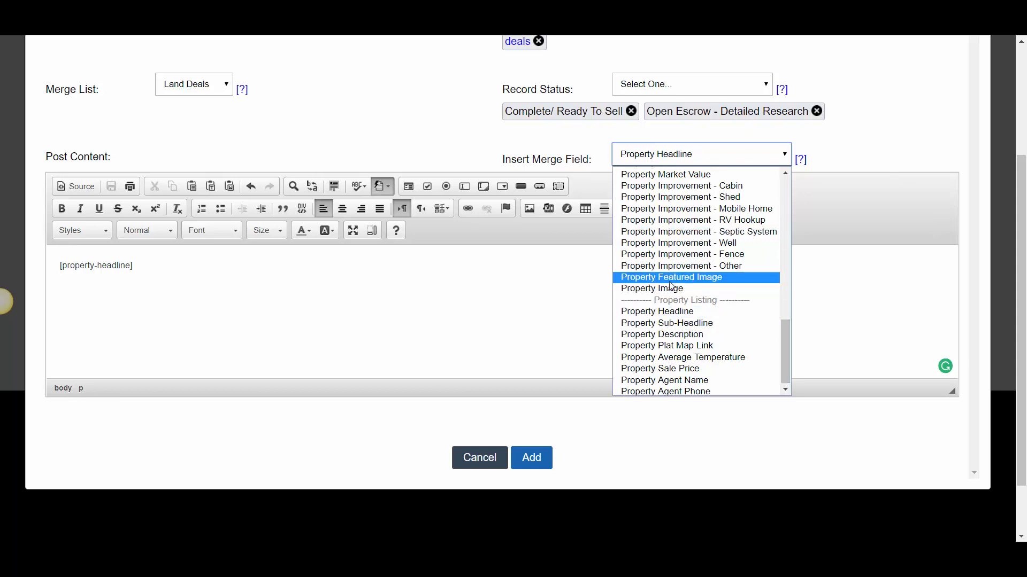
pyautogui.click(705, 278)
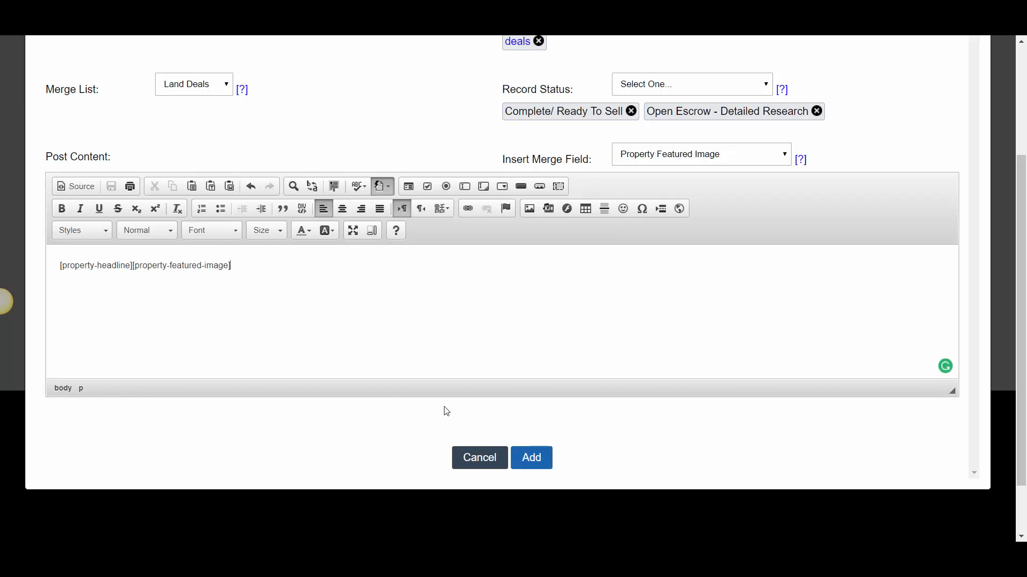
pyautogui.click(532, 457)
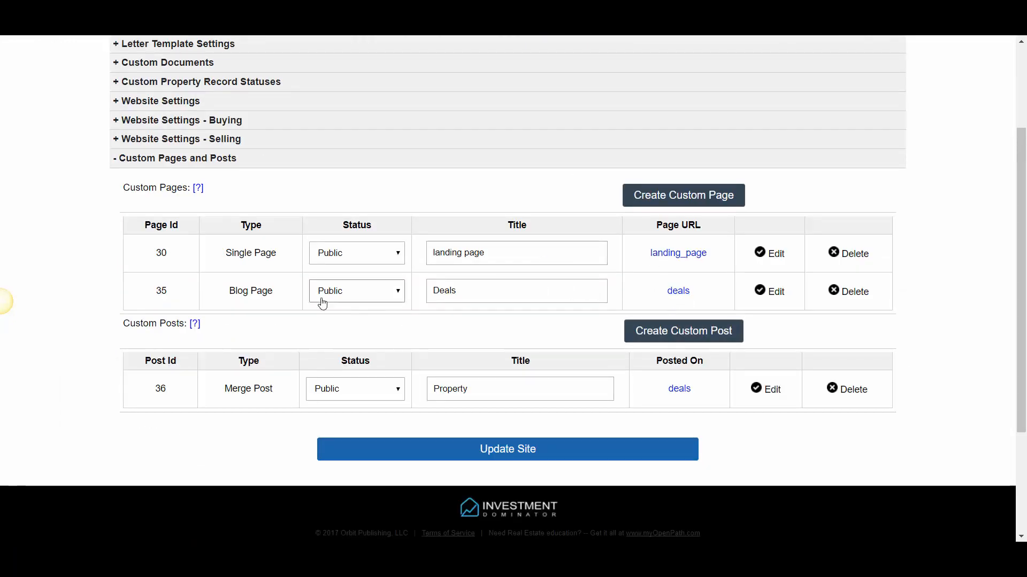
# Open the published deals page from the custom pages list and look through its property listings
pyautogui.moveTo(227, 292); pyautogui.dragTo(286, 300)
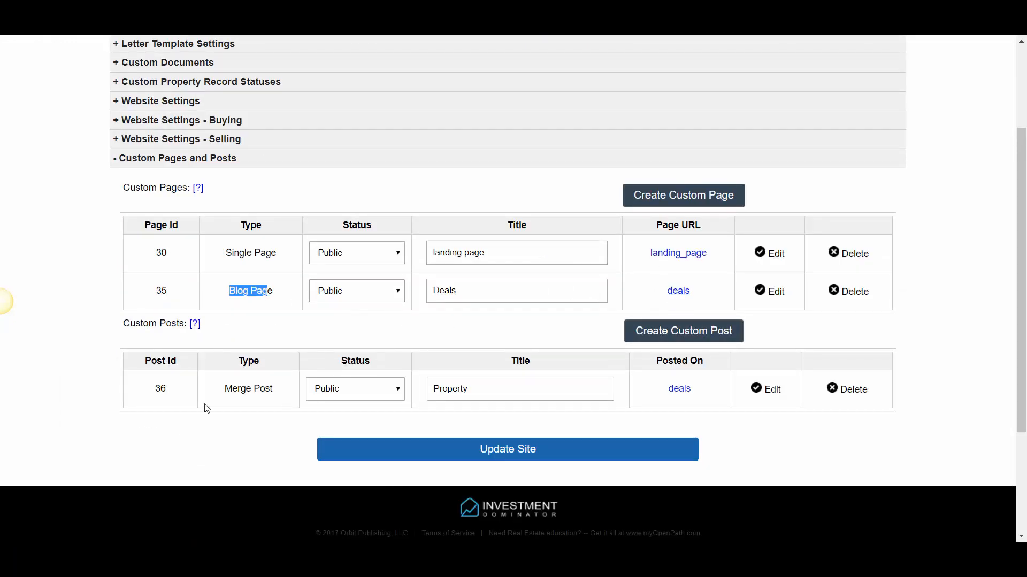
pyautogui.moveTo(218, 392); pyautogui.dragTo(357, 392)
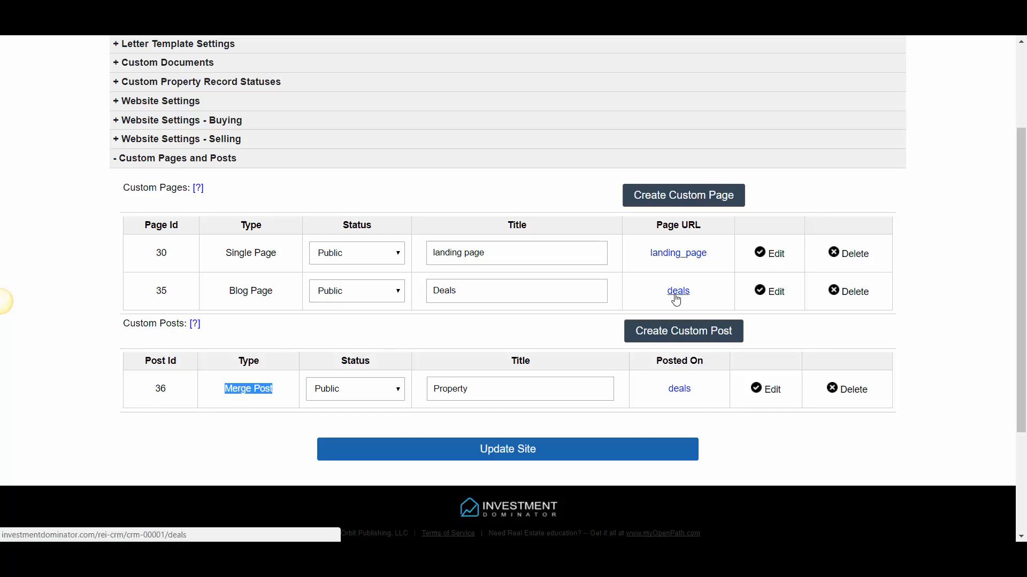
pyautogui.click(707, 295)
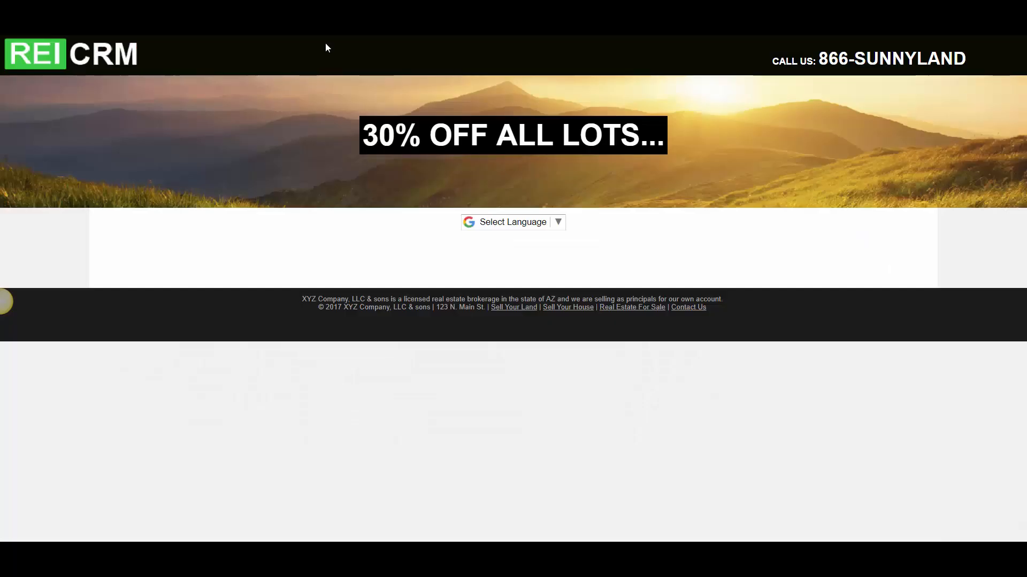
pyautogui.scroll(-15, 430, 294)
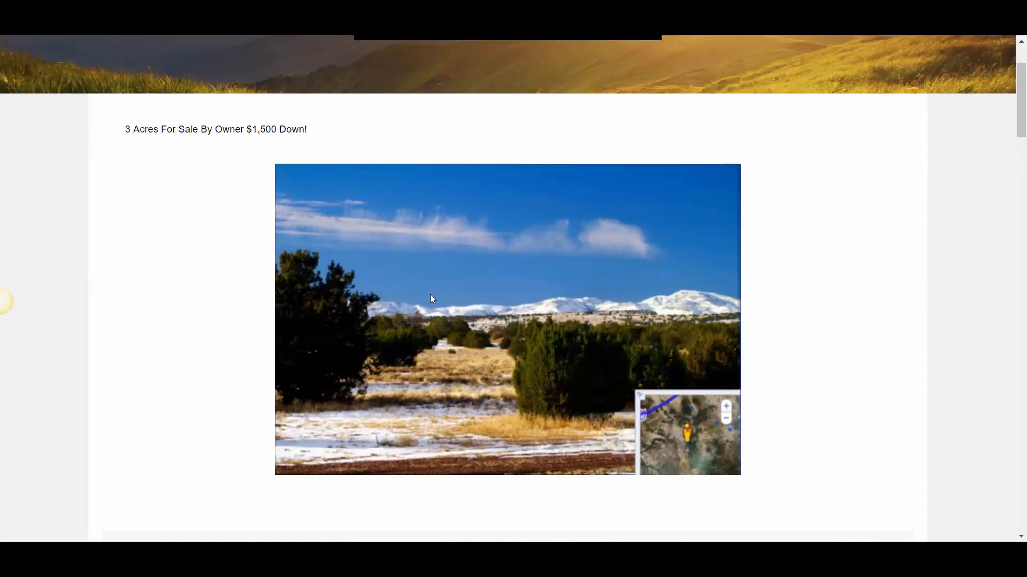
pyautogui.scroll(-8, 463, 319)
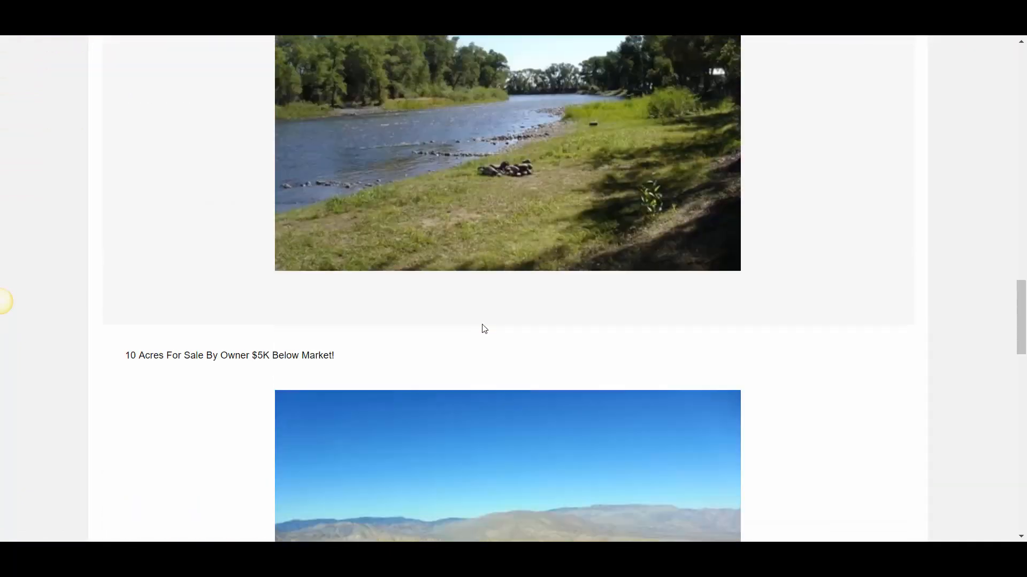
pyautogui.scroll(15, 499, 342)
pyautogui.scroll(10, 487, 327)
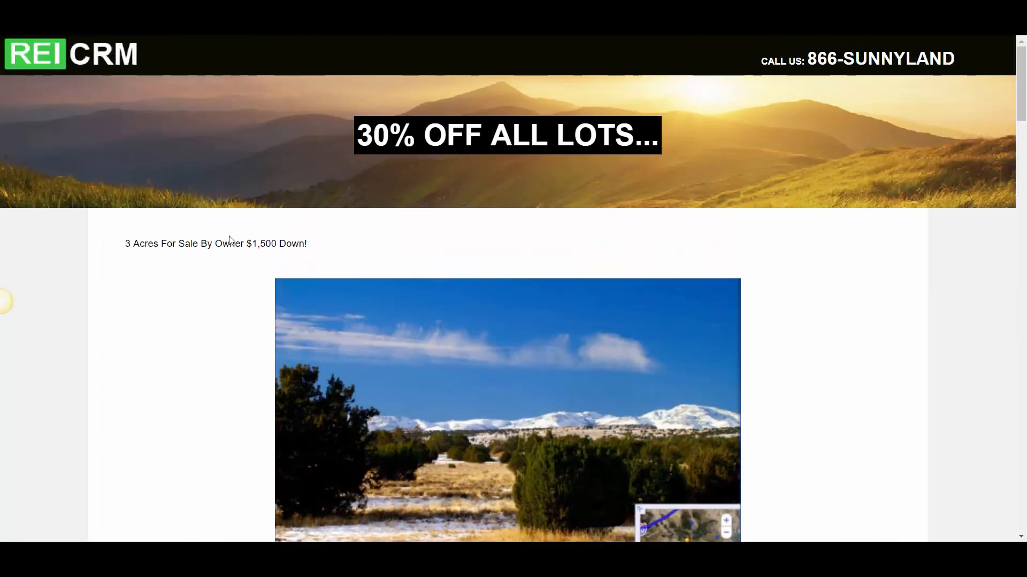
pyautogui.scroll(-14, 534, 321)
pyautogui.scroll(-15, 553, 317)
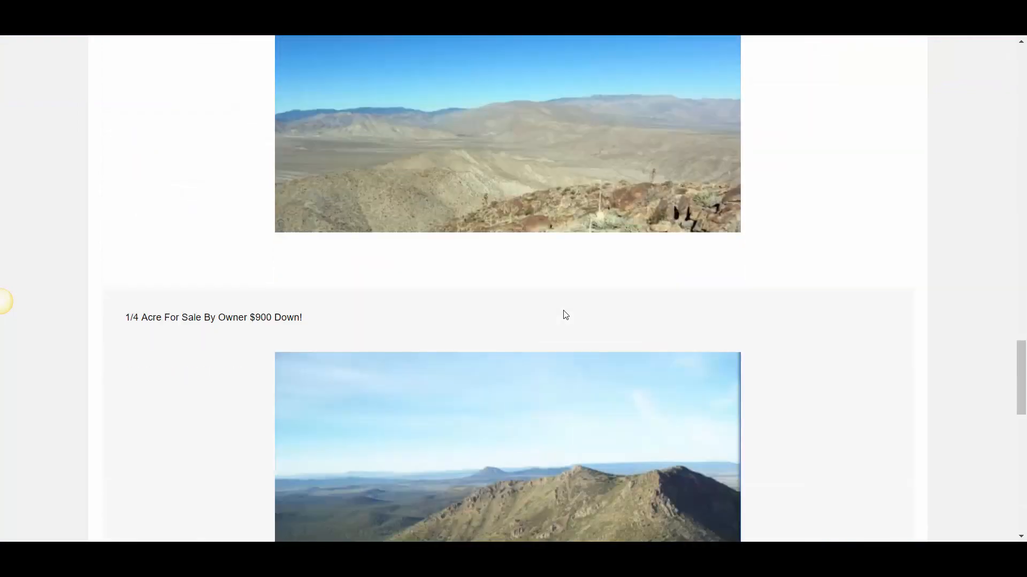
pyautogui.scroll(15, 566, 313)
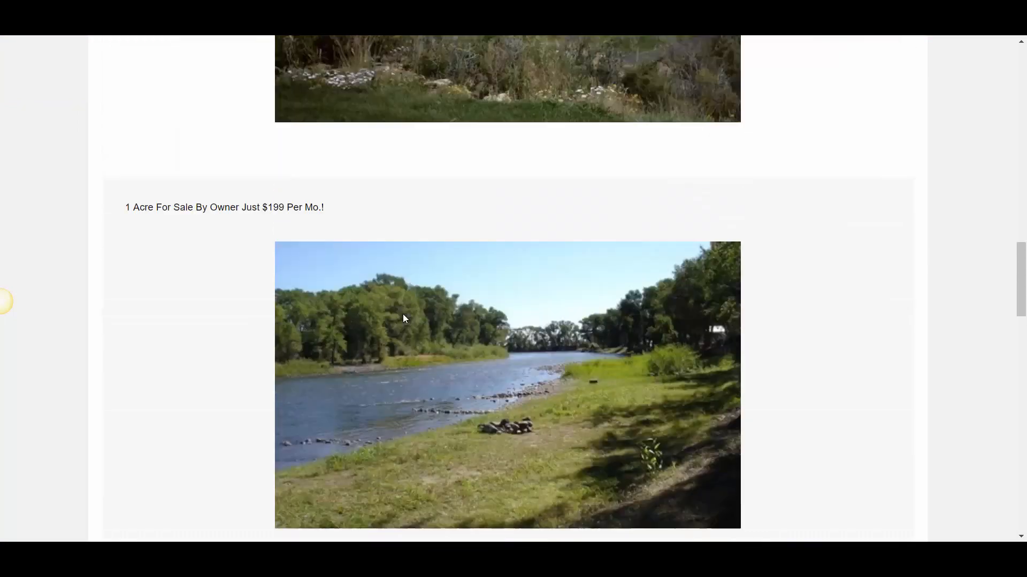
pyautogui.scroll(11, 246, 256)
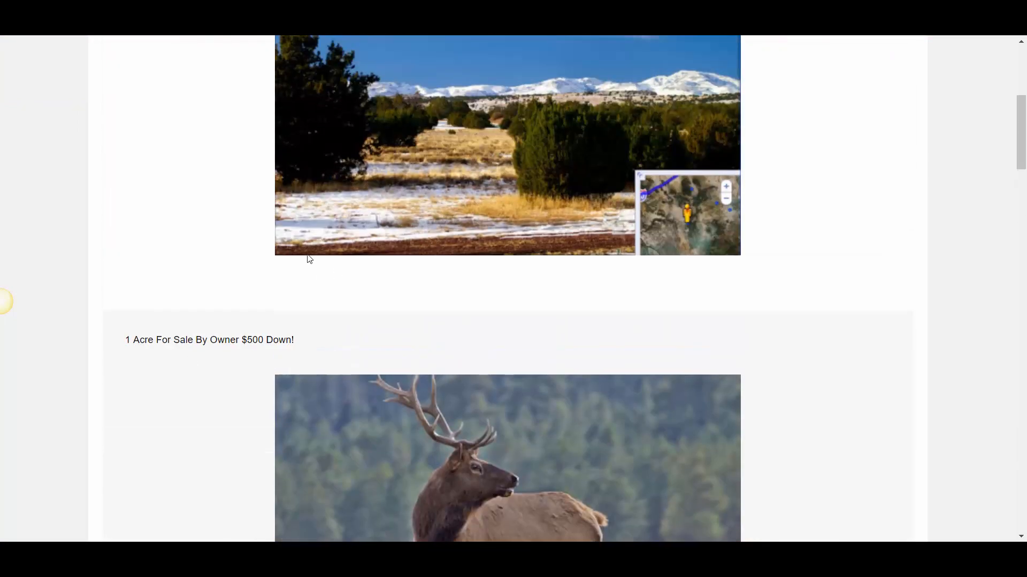
pyautogui.scroll(-4, 256, 235)
pyautogui.scroll(3, 206, 167)
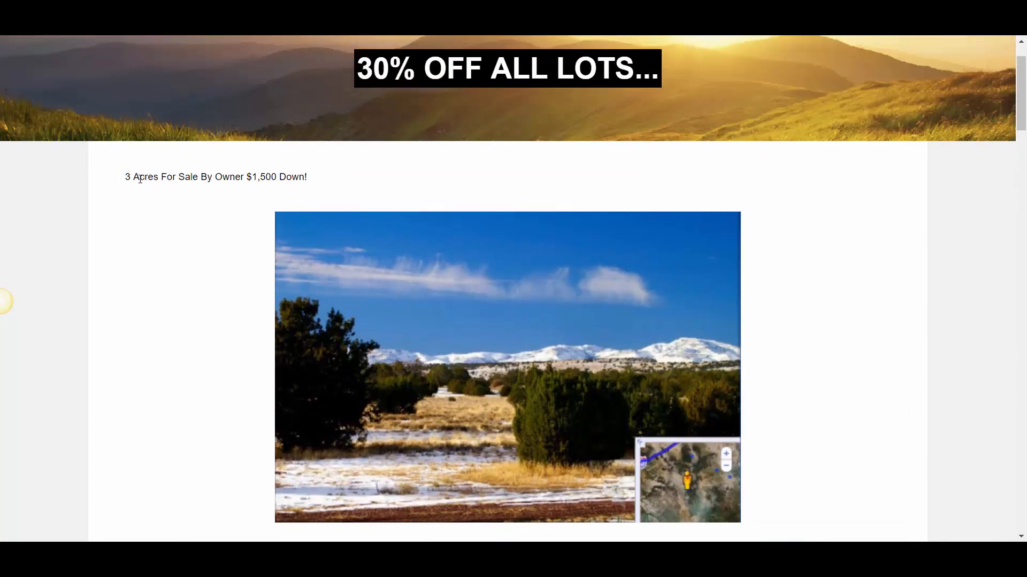
# Examine the headline and featured image of the listings on the deals page, starting with the 3-acre property
pyautogui.moveTo(145, 179); pyautogui.dragTo(287, 181)
pyautogui.click(220, 215)
pyautogui.scroll(-8, 287, 284)
pyautogui.scroll(5, 398, 263)
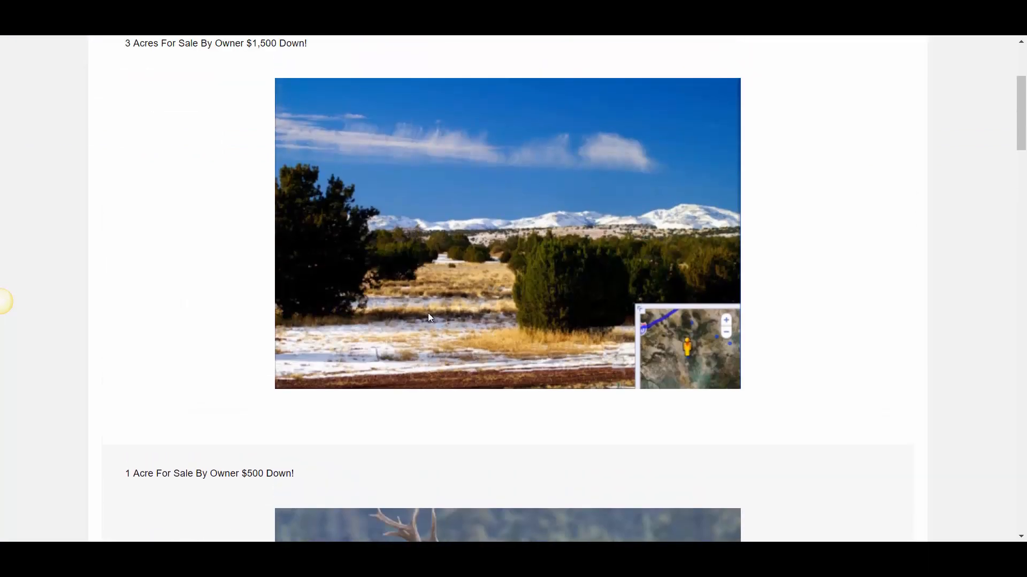
pyautogui.scroll(-9, 429, 317)
pyautogui.scroll(-6, 526, 326)
pyautogui.scroll(16, 530, 310)
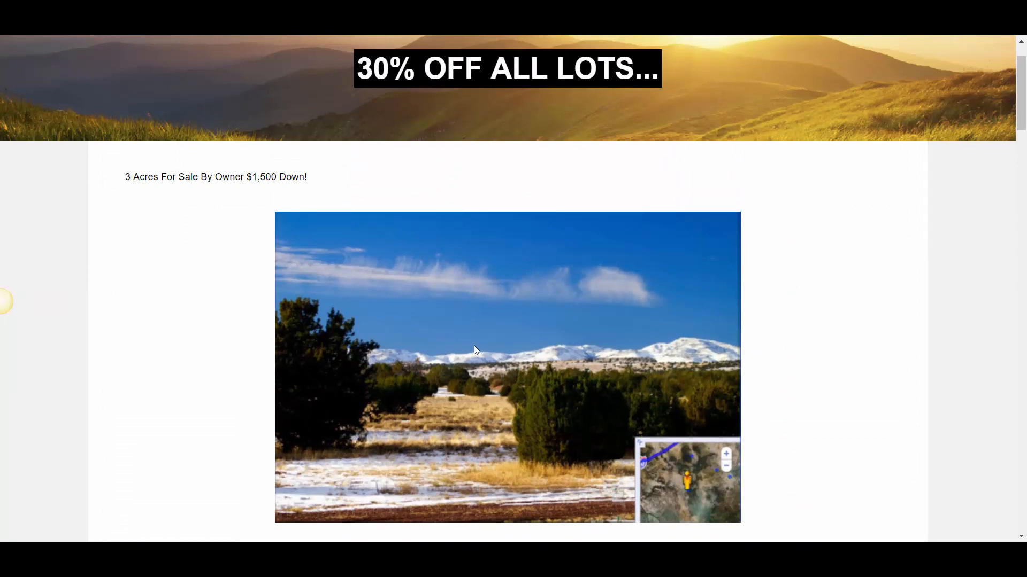
pyautogui.scroll(-3, 408, 325)
pyautogui.scroll(5, 401, 323)
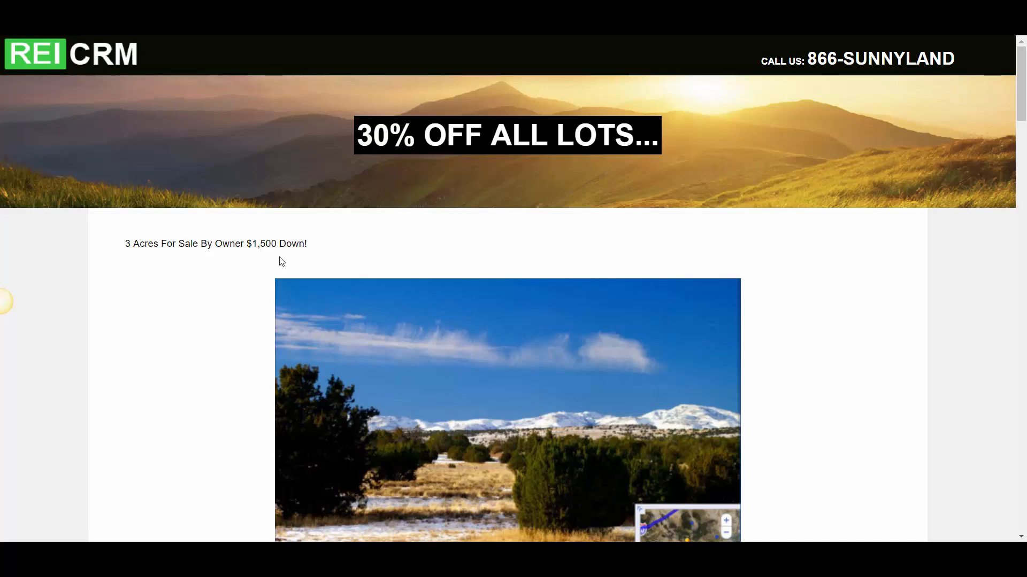
pyautogui.scroll(-2, 282, 261)
pyautogui.scroll(2, 232, 259)
pyautogui.scroll(-1, 364, 273)
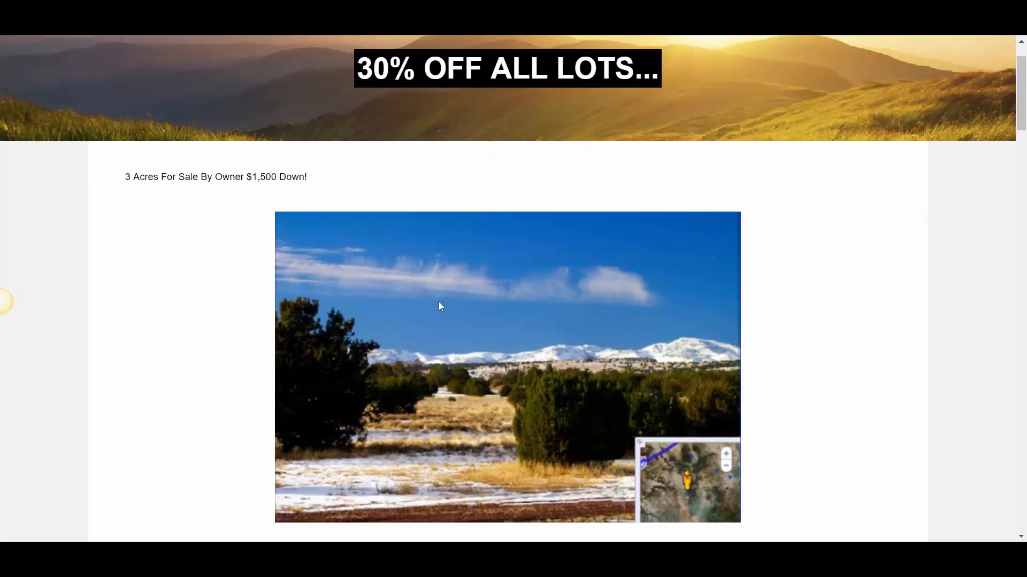
pyautogui.scroll(-2, 439, 306)
pyautogui.scroll(3, 441, 309)
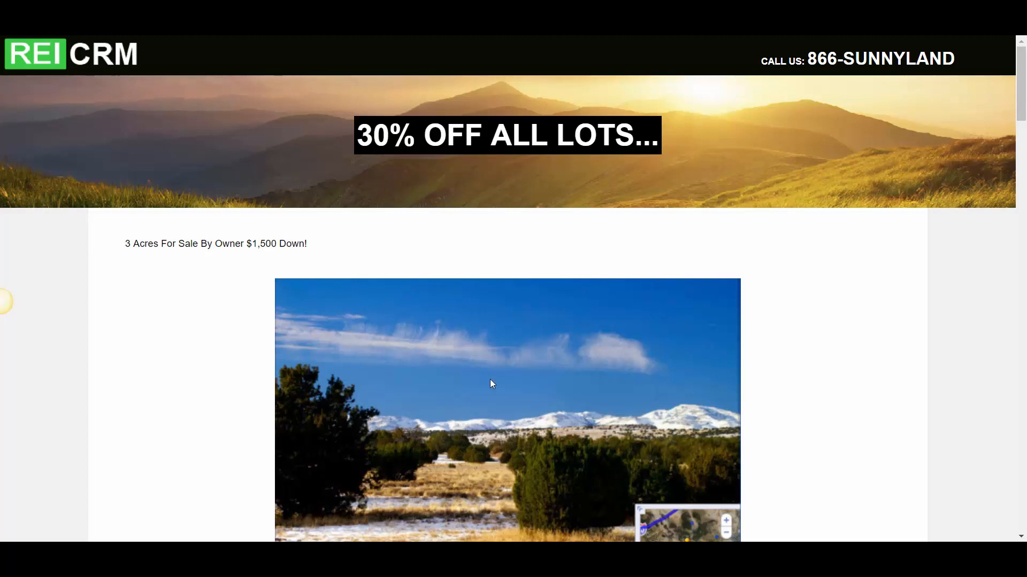
pyautogui.scroll(-4, 342, 357)
pyautogui.scroll(3, 346, 297)
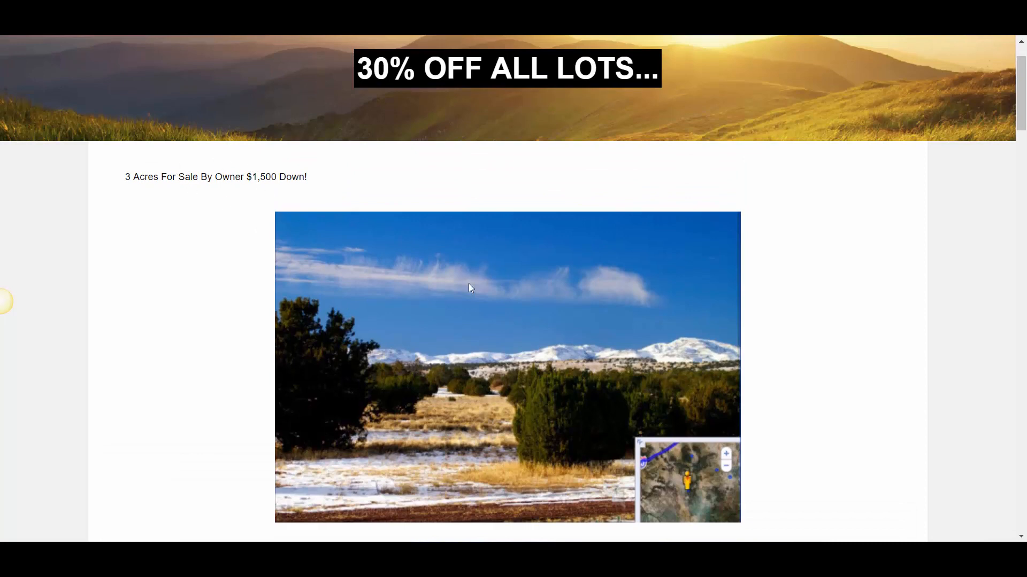
# Check the plain text styling of the 3-acre listing's headline on the deals page
pyautogui.scroll(-1, 275, 197)
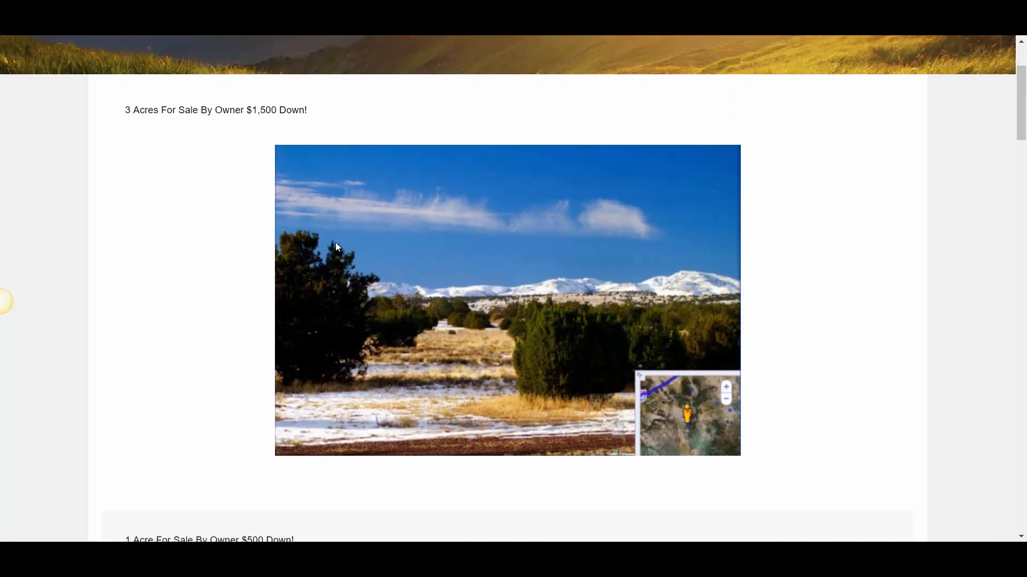
pyautogui.scroll(2, 275, 209)
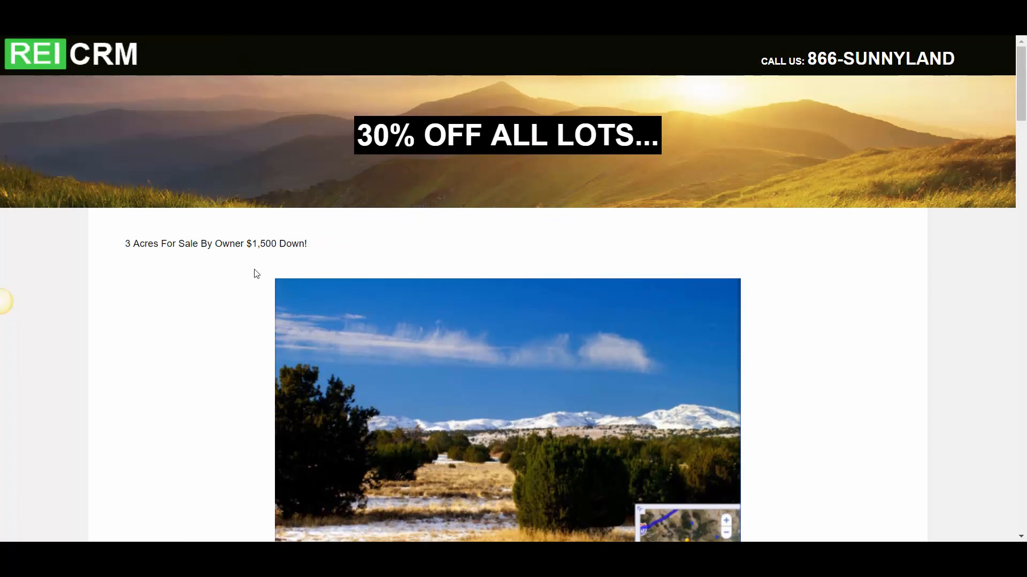
pyautogui.moveTo(355, 245); pyautogui.dragTo(121, 247)
pyautogui.doubleClick(167, 245)
pyautogui.click(194, 256)
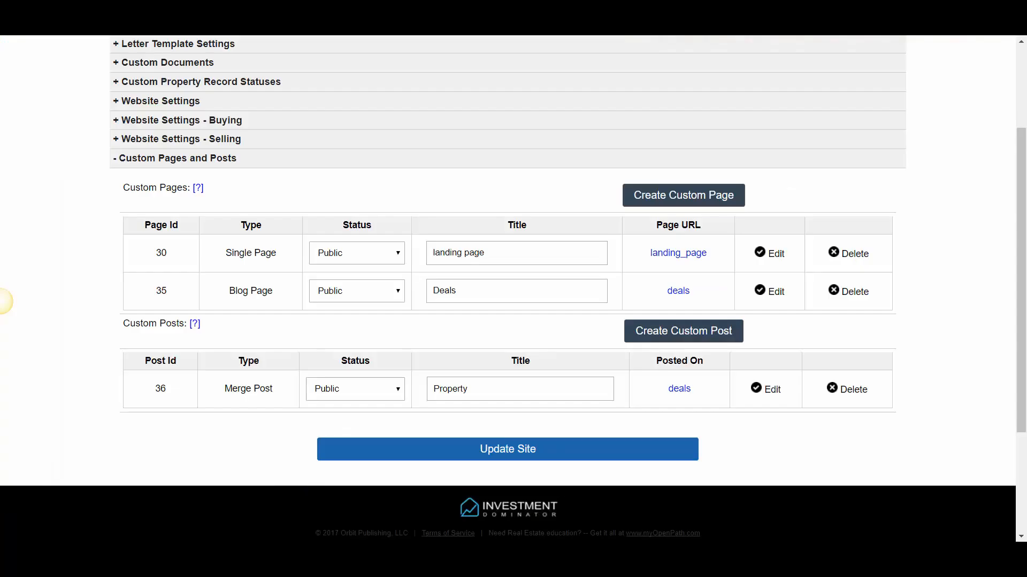
# Open the Property merge post for editing and apply the Heading 1 format to the property-headline merge field
pyautogui.click(773, 391)
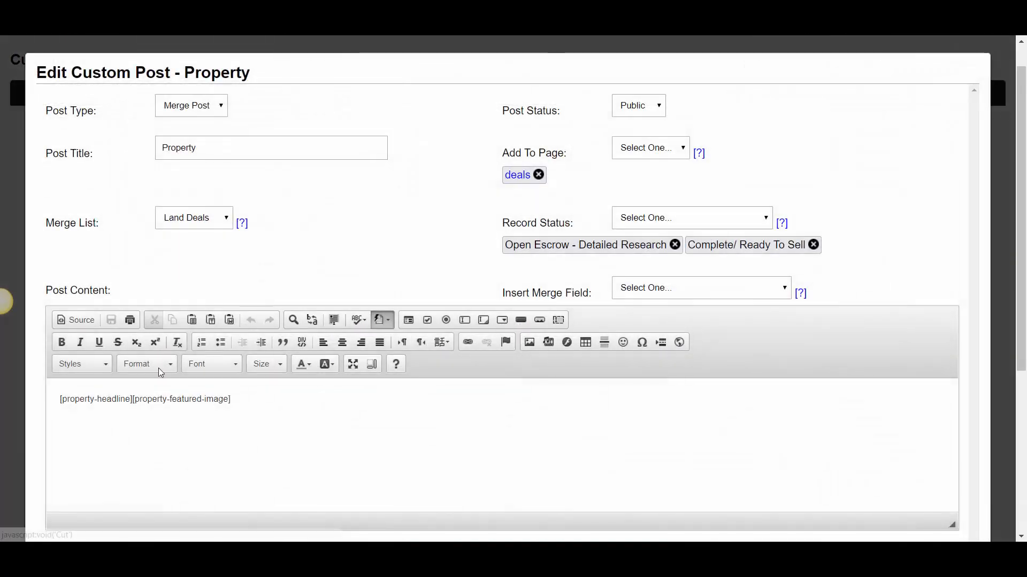
pyautogui.moveTo(132, 399); pyautogui.dragTo(59, 399)
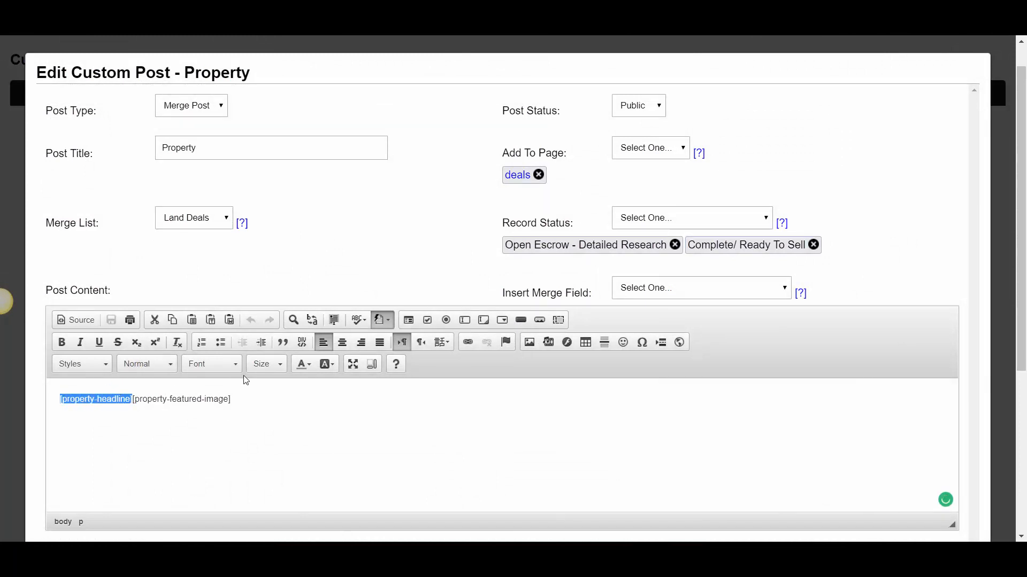
pyautogui.click(217, 363)
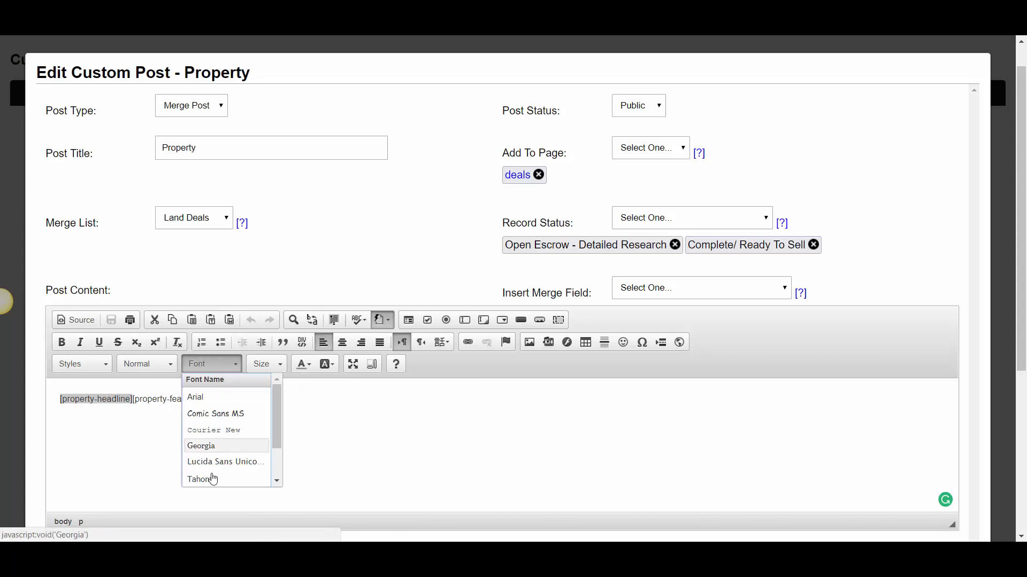
pyautogui.scroll(-1, 214, 460)
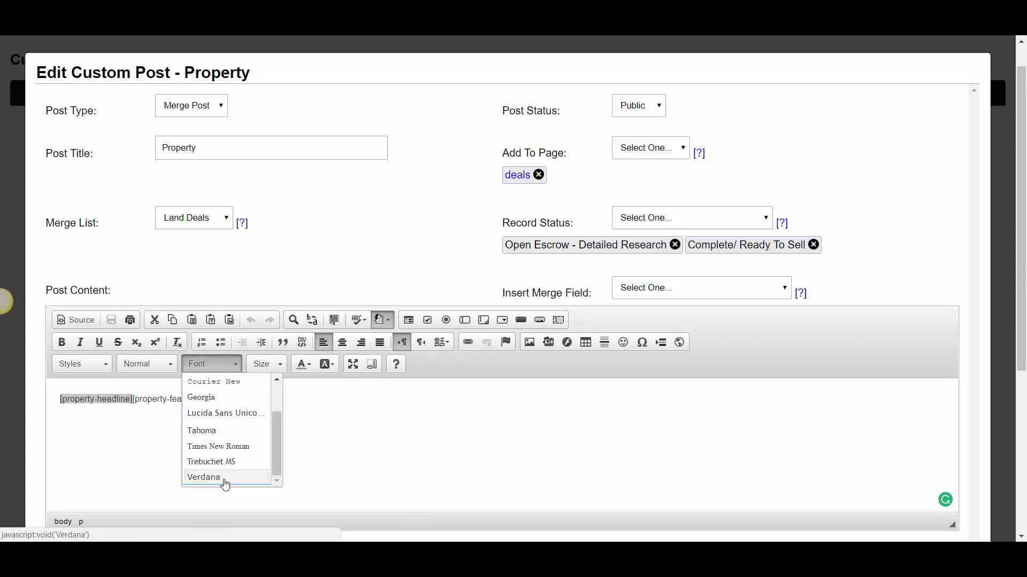
pyautogui.click(160, 364)
pyautogui.click(166, 424)
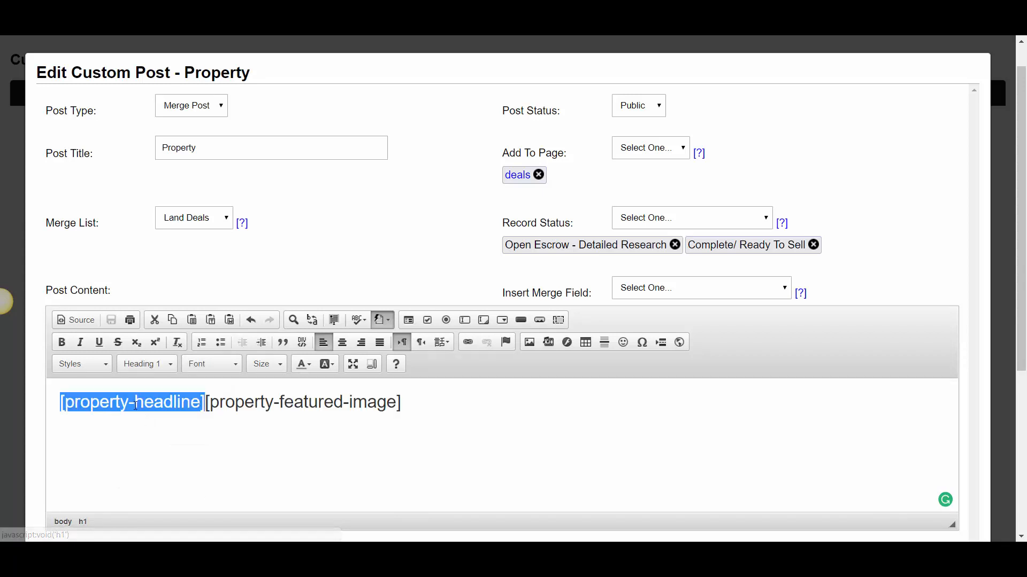
# Set the property-headline merge field to font size 20 and the Times New Roman font
pyautogui.click(268, 365)
pyautogui.scroll(-1, 267, 470)
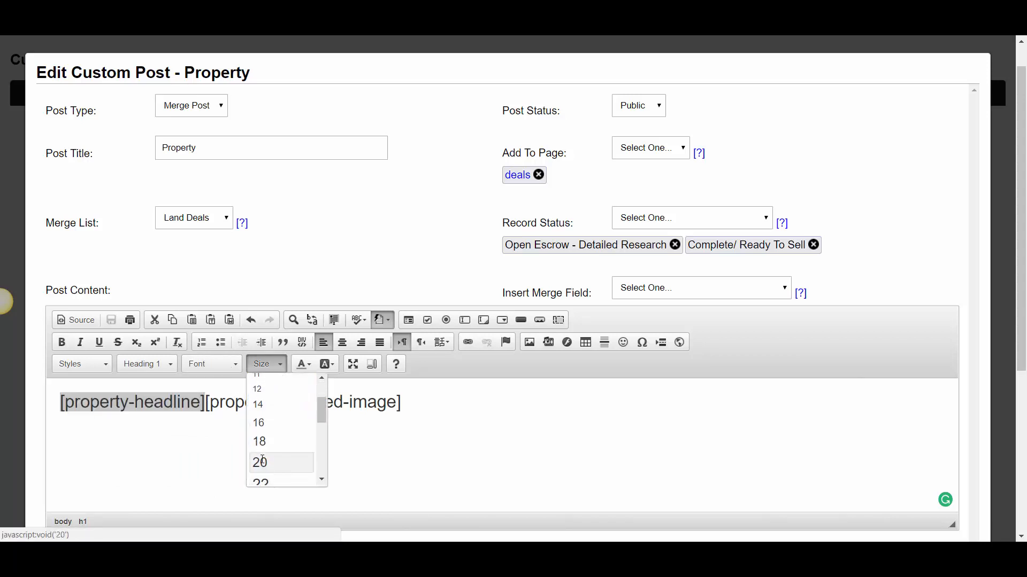
pyautogui.click(267, 463)
pyautogui.click(226, 365)
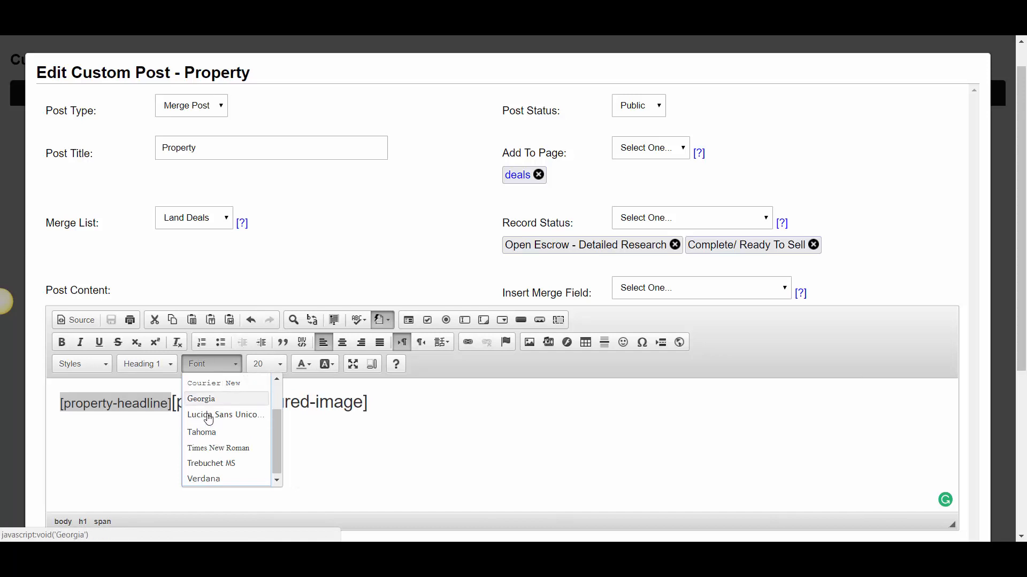
pyautogui.click(219, 450)
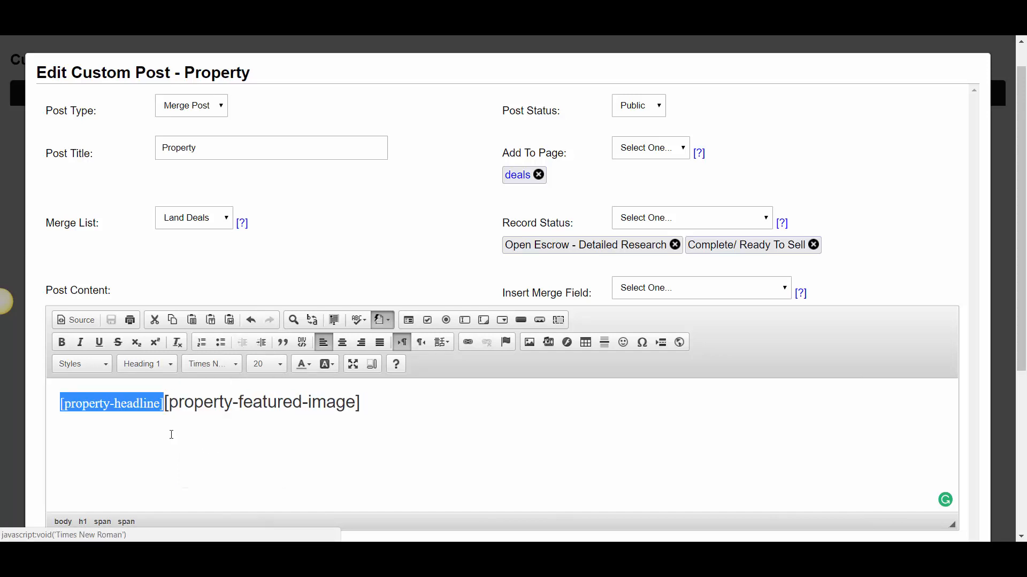
pyautogui.click(212, 364)
pyautogui.click(348, 417)
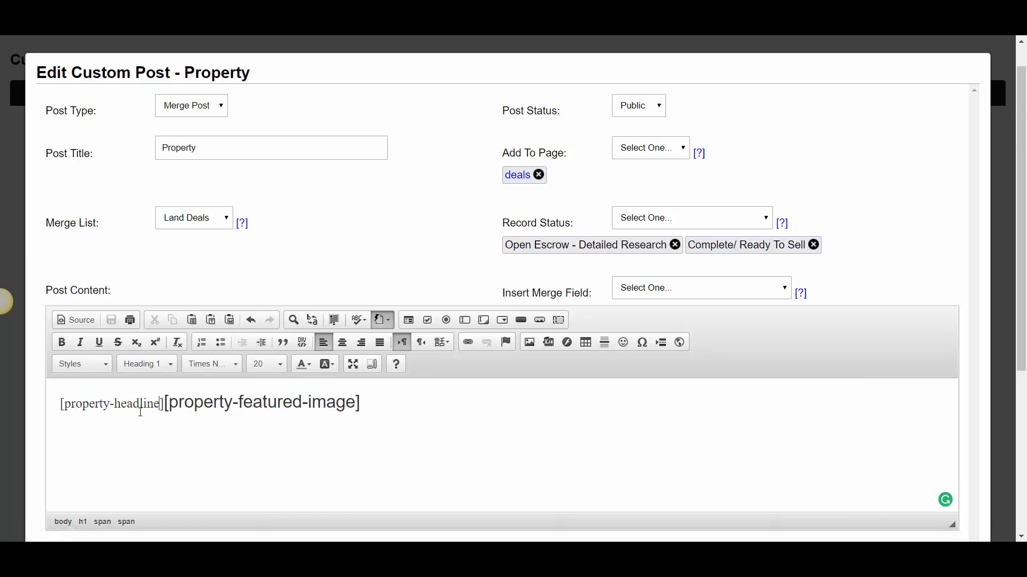
# Save the formatting changes to the Property merge post
pyautogui.moveTo(65, 407); pyautogui.dragTo(147, 407)
pyautogui.click(223, 403)
pyautogui.scroll(-5, 928, 424)
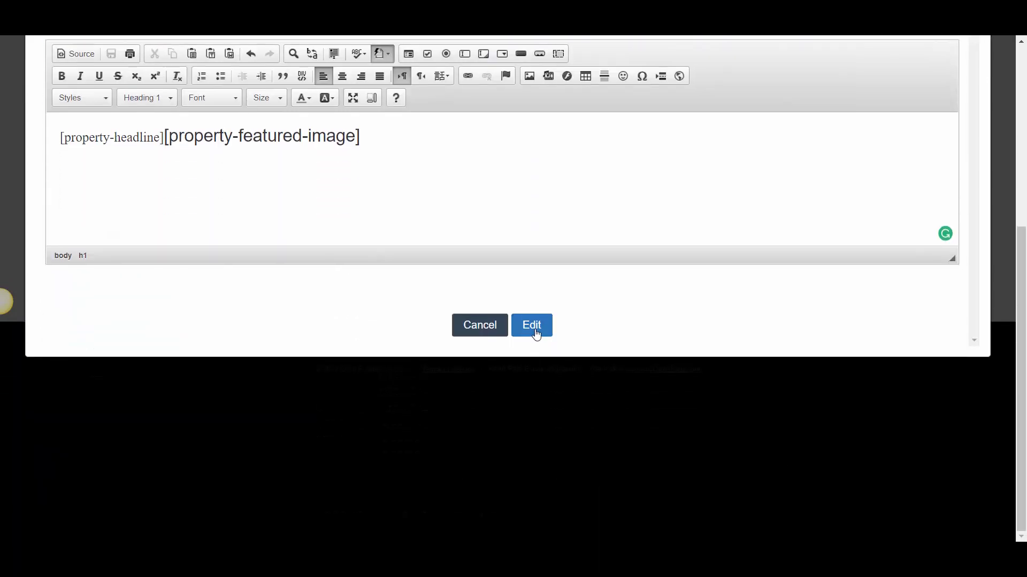
pyautogui.click(535, 327)
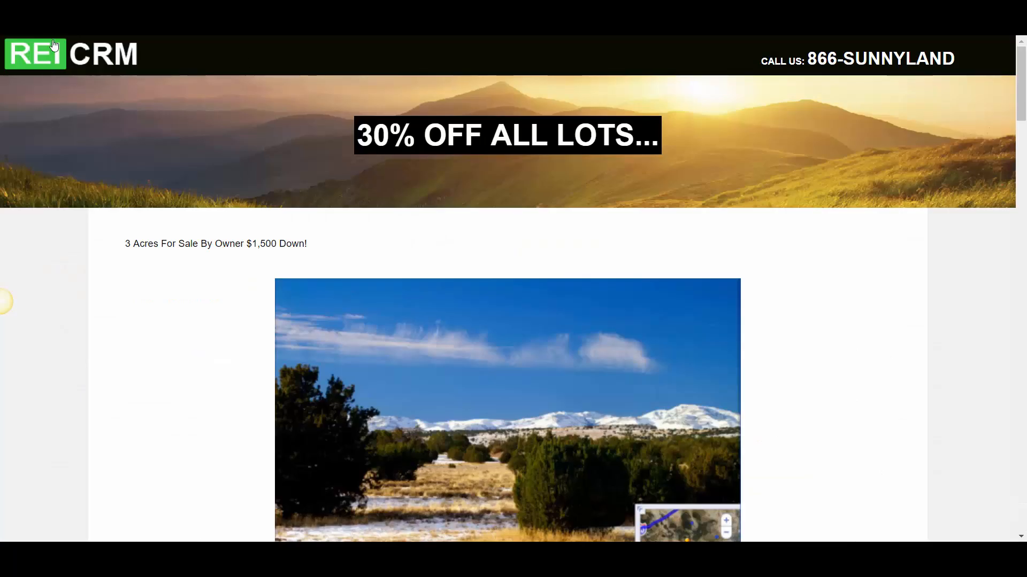
# View the published deals page and examine the restyled headlines of the 3-acre and 1-acre listings
pyautogui.moveTo(111, 232); pyautogui.dragTo(364, 242)
pyautogui.click(346, 232)
pyautogui.scroll(-1, 142, 227)
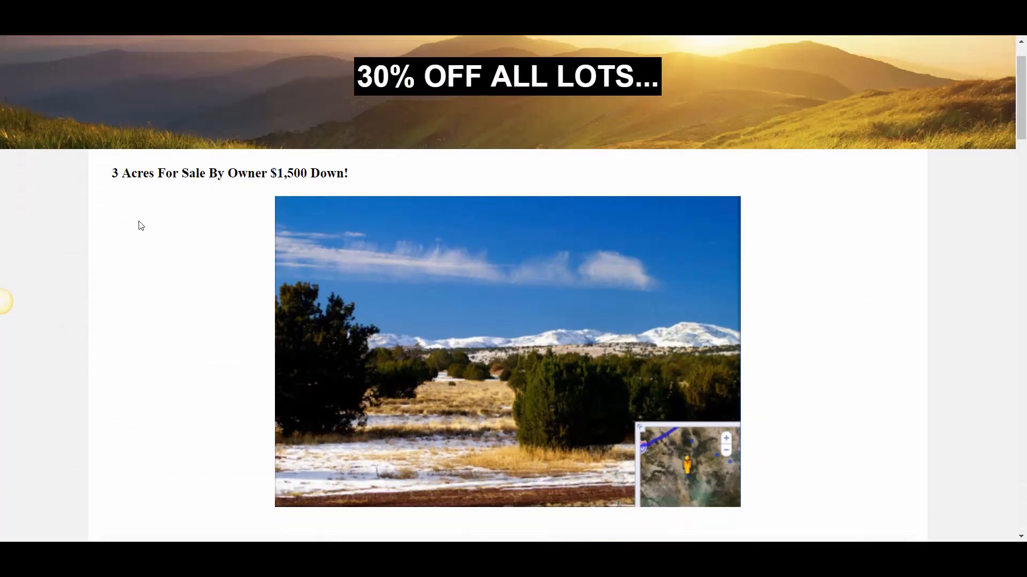
pyautogui.moveTo(238, 166); pyautogui.dragTo(350, 174)
pyautogui.scroll(-3, 266, 223)
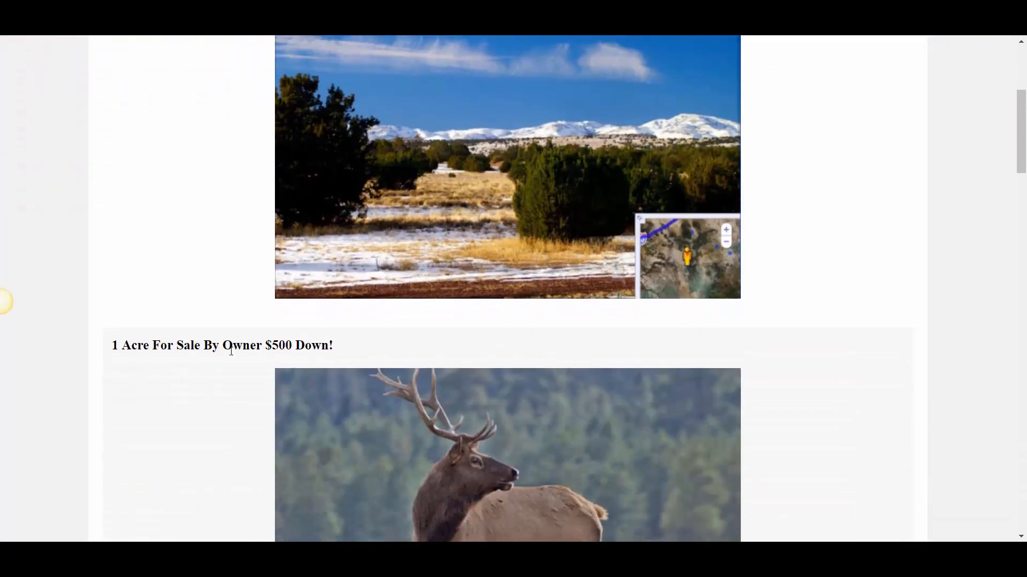
pyautogui.scroll(5, 341, 357)
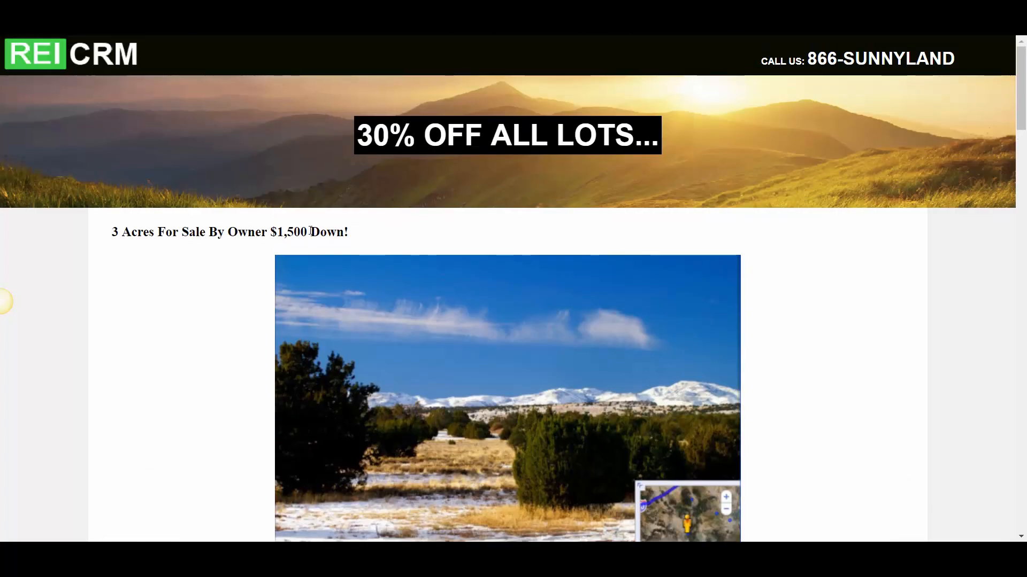
pyautogui.moveTo(283, 236); pyautogui.dragTo(285, 237)
pyautogui.click(334, 237)
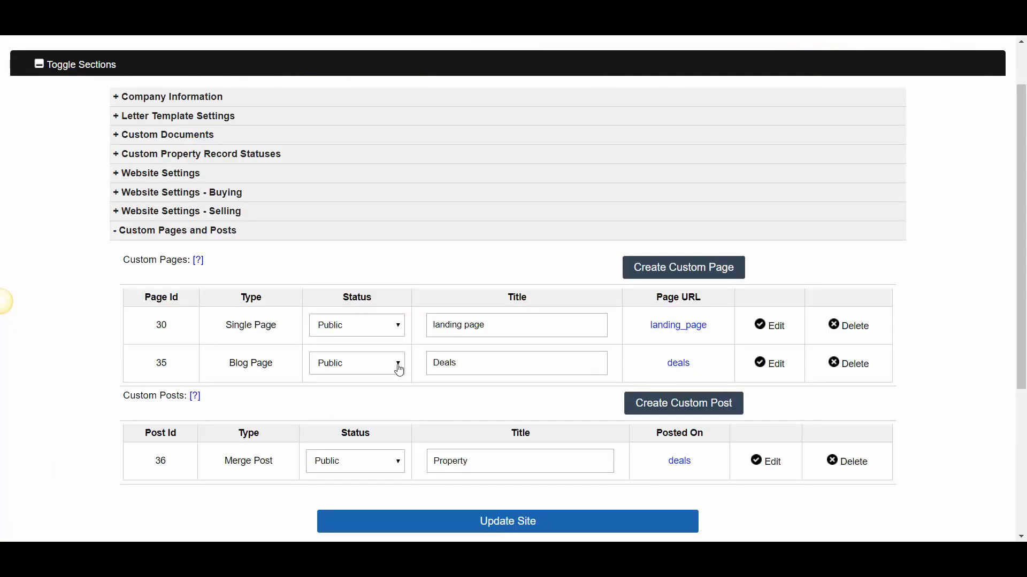
# Open the Deals blog page for editing and go to its Page Tracking Code
pyautogui.moveTo(222, 369); pyautogui.dragTo(279, 371)
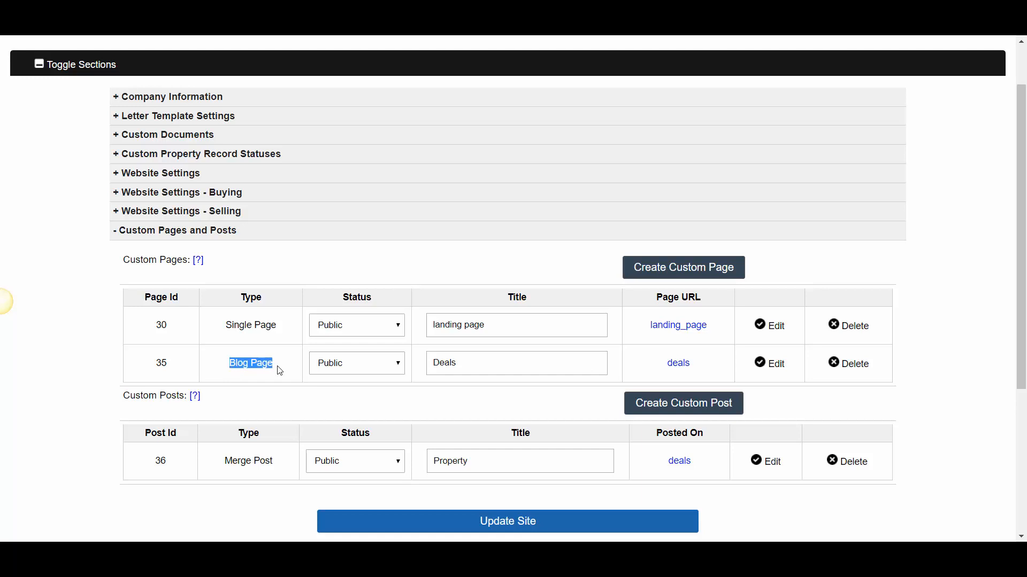
pyautogui.click(775, 368)
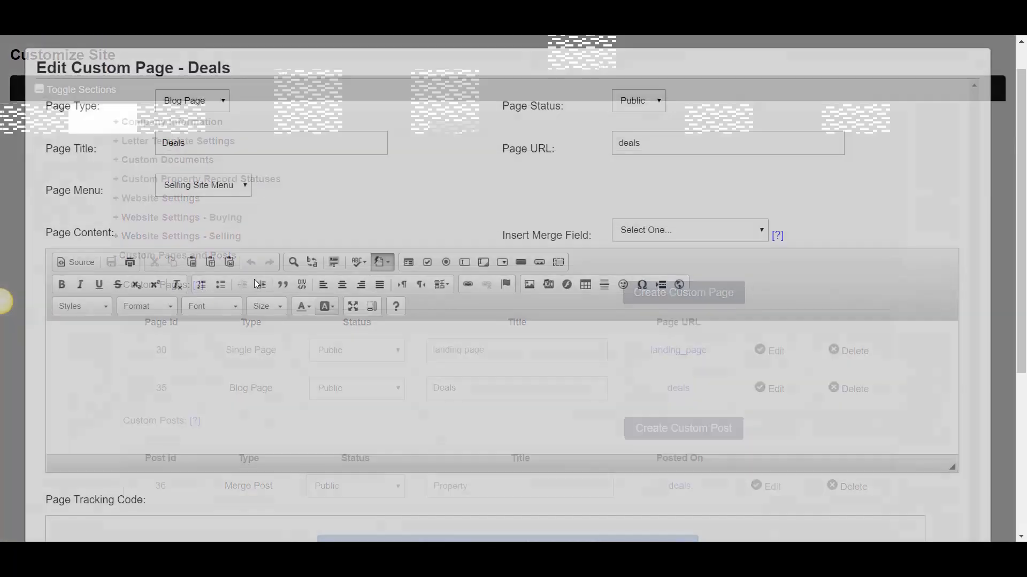
pyautogui.scroll(-5, 196, 358)
pyautogui.moveTo(150, 242); pyautogui.dragTo(57, 245)
pyautogui.click(78, 240)
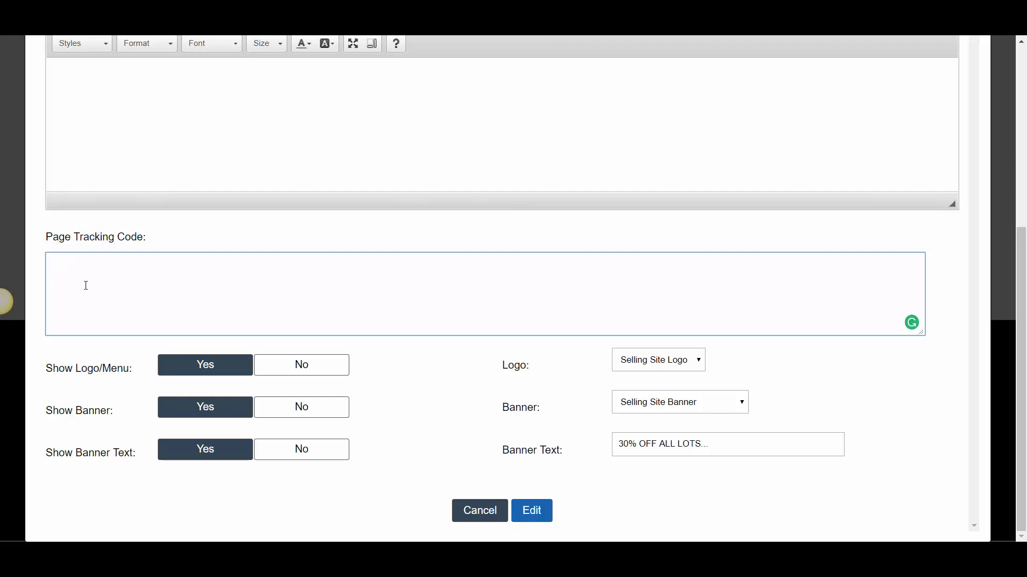
# Enter an opening <style> tag and a closing </style> tag on separate lines in the page tracking code
pyautogui.write('<style>')
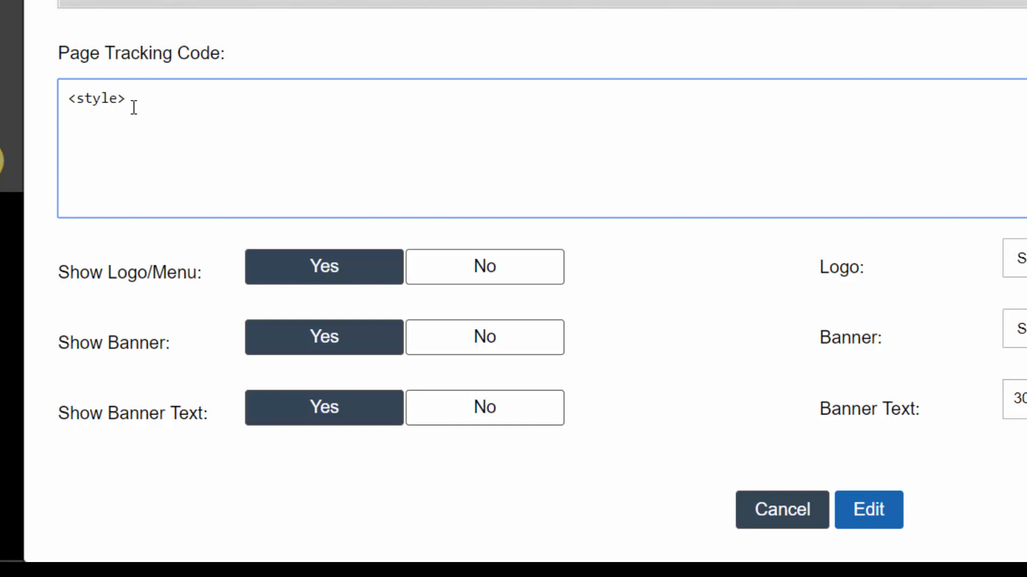
pyautogui.press('Return')
pyautogui.write('</style>')
pyautogui.moveTo(129, 100); pyautogui.dragTo(68, 97)
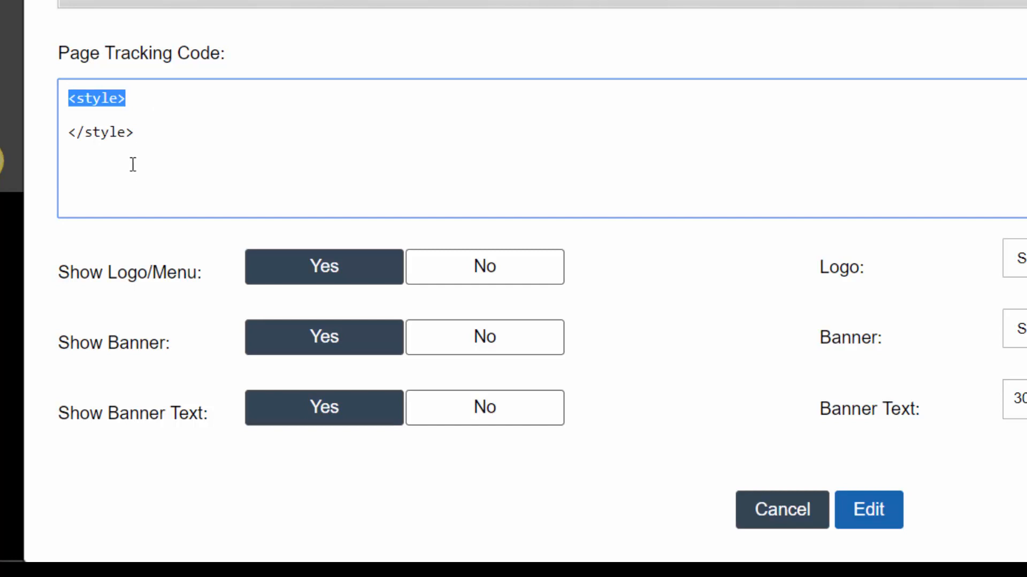
pyautogui.click(98, 132)
pyautogui.moveTo(84, 132); pyautogui.dragTo(77, 132)
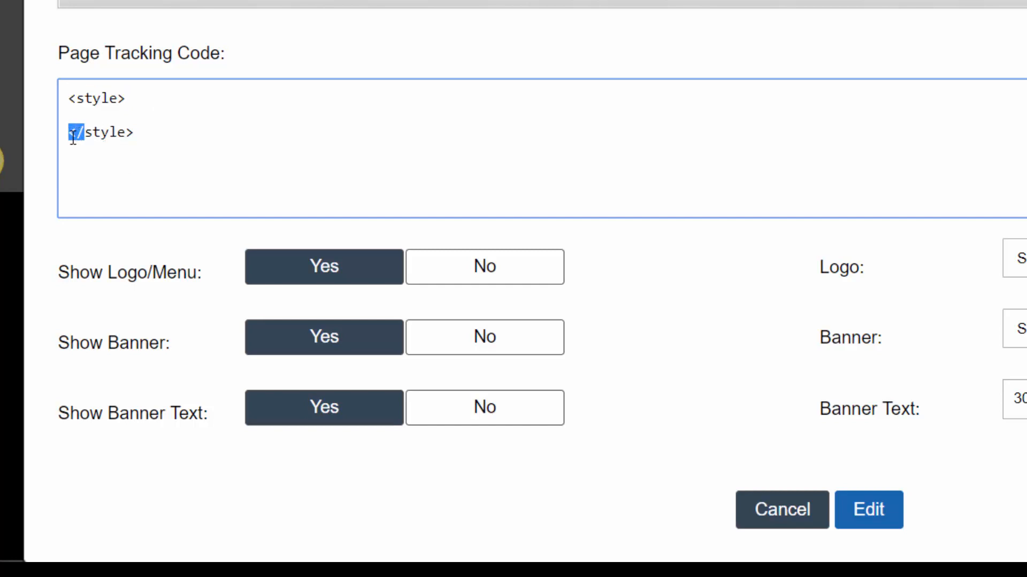
pyautogui.click(80, 123)
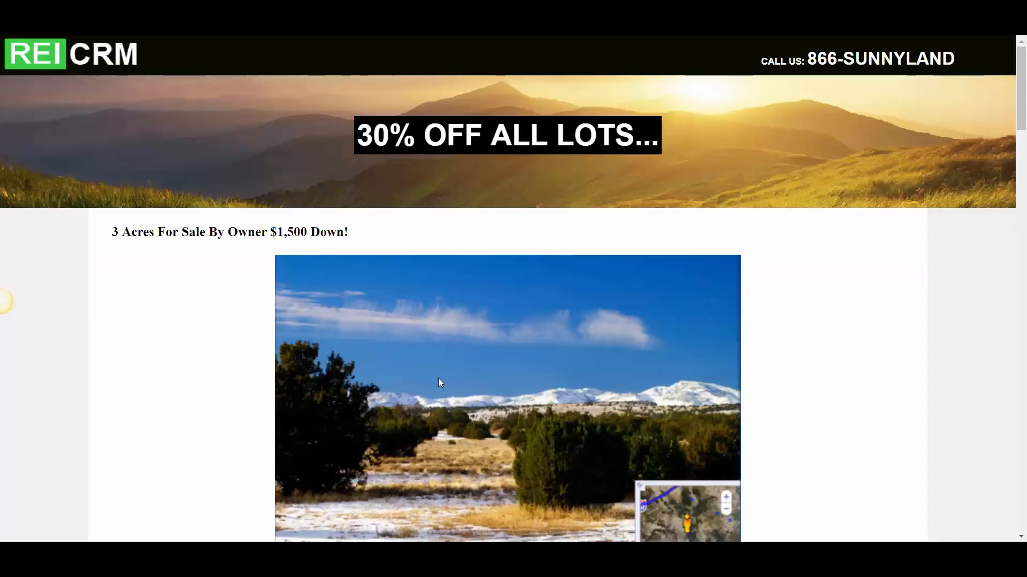
# Inspect the 3-acre listing's image on the deals page and select its enclosing listingPics div in the HTML
pyautogui.scroll(-6, 438, 377)
pyautogui.scroll(2, 458, 187)
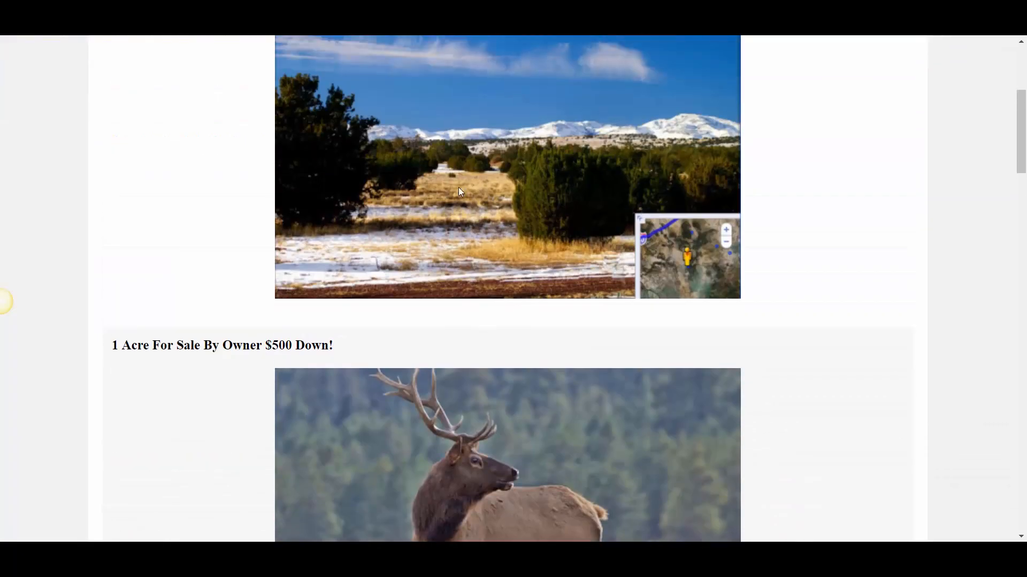
pyautogui.scroll(2, 532, 241)
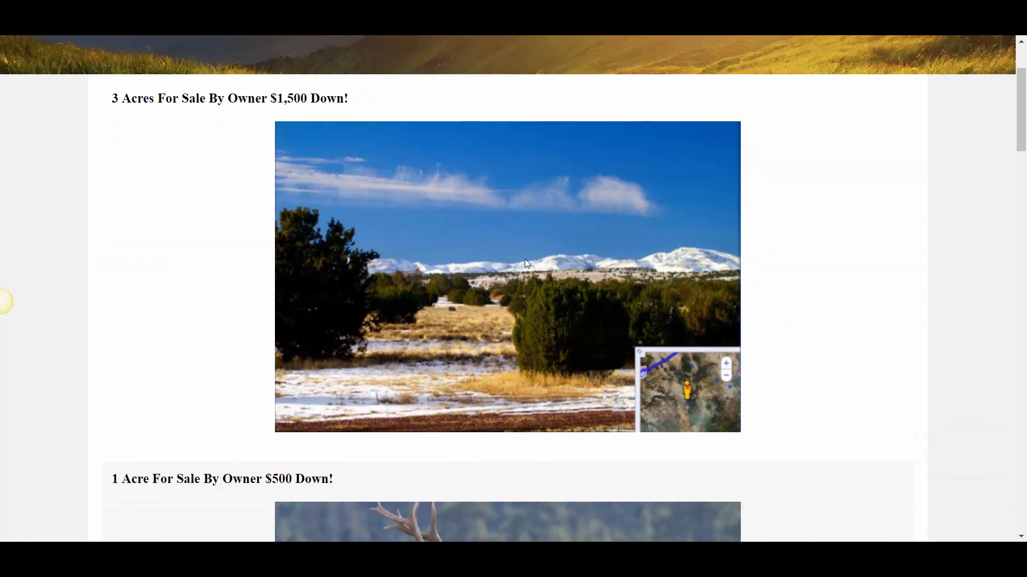
pyautogui.rightClick(492, 176)
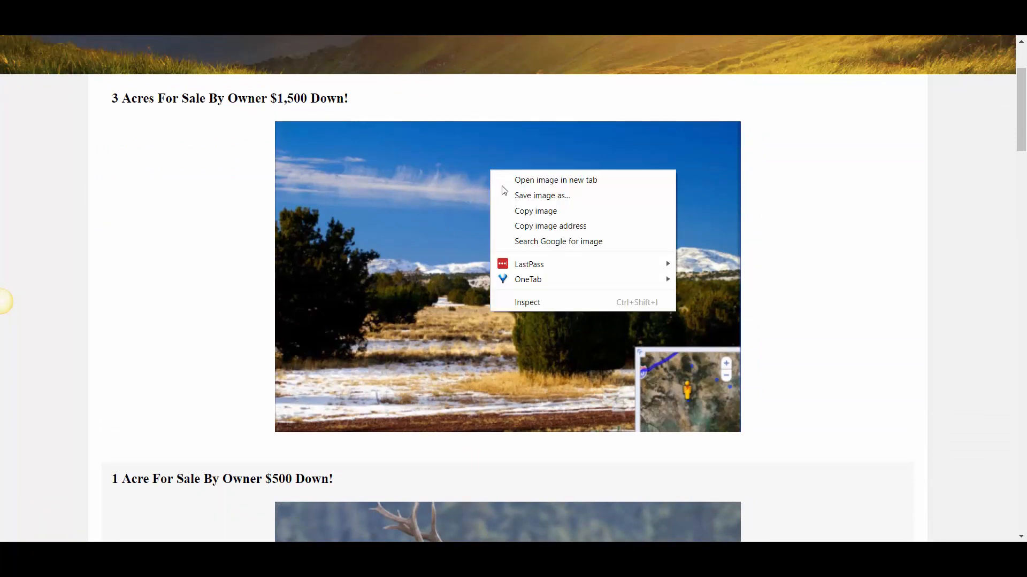
pyautogui.click(528, 303)
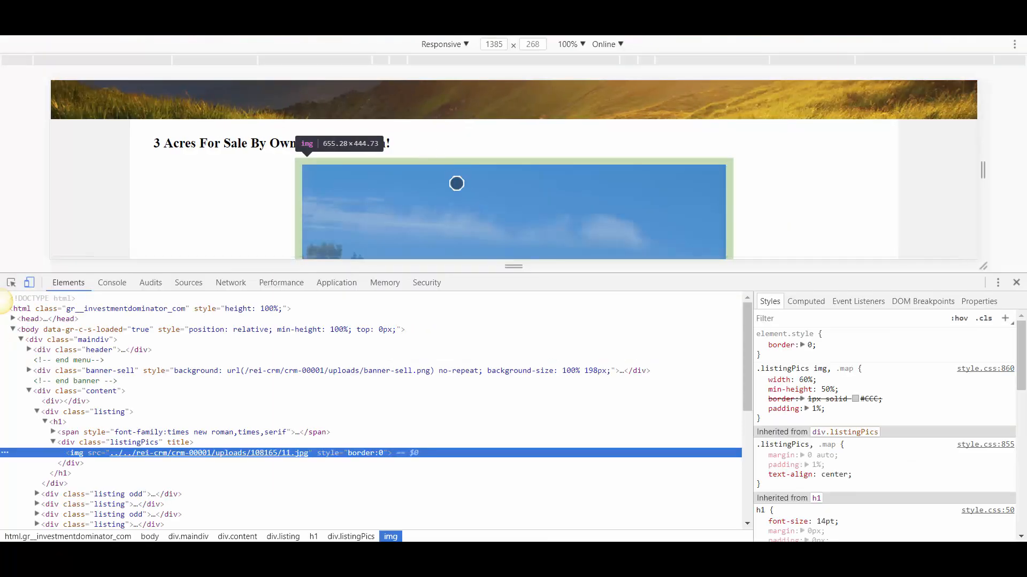
pyautogui.scroll(-2, 455, 220)
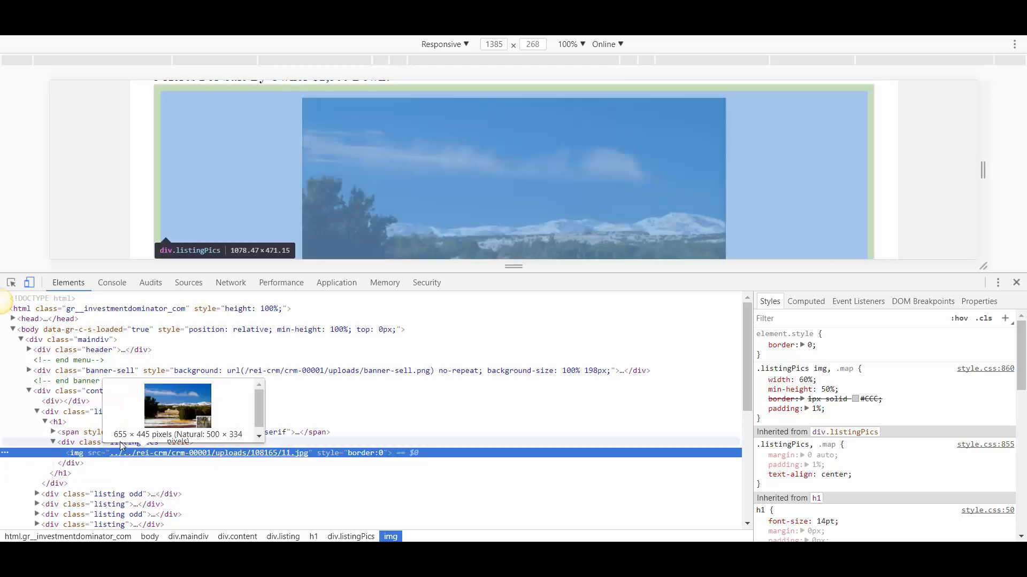
pyautogui.moveTo(133, 452)
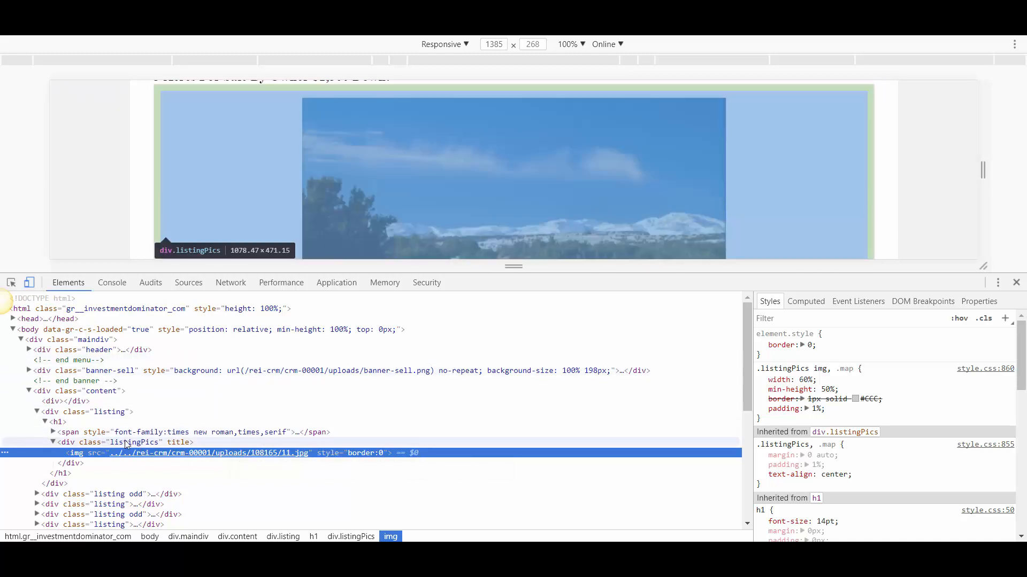
pyautogui.click(140, 447)
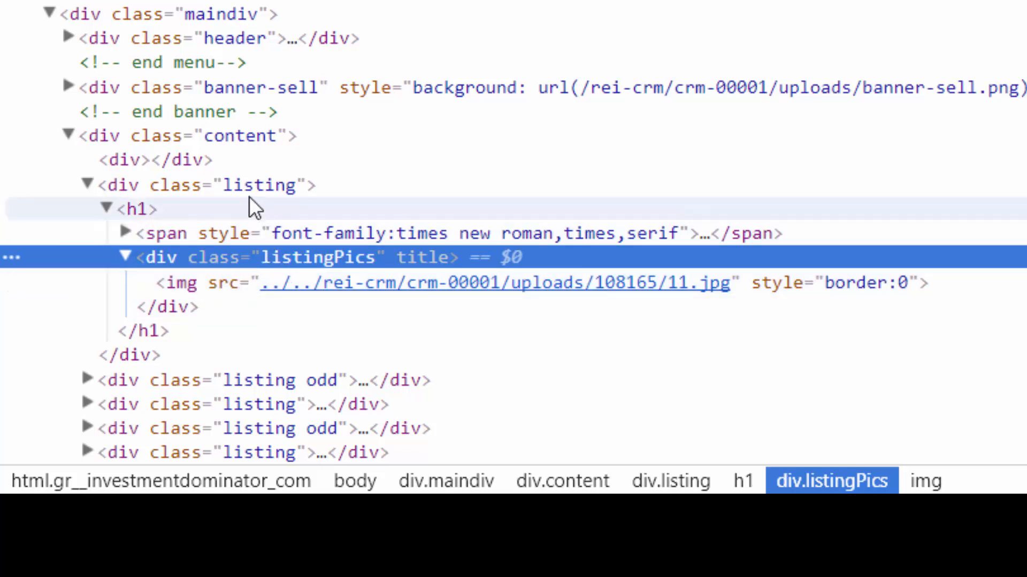
# Copy the class name listing from the 3-acre listing's outer div in the inspected HTML
pyautogui.click(239, 186)
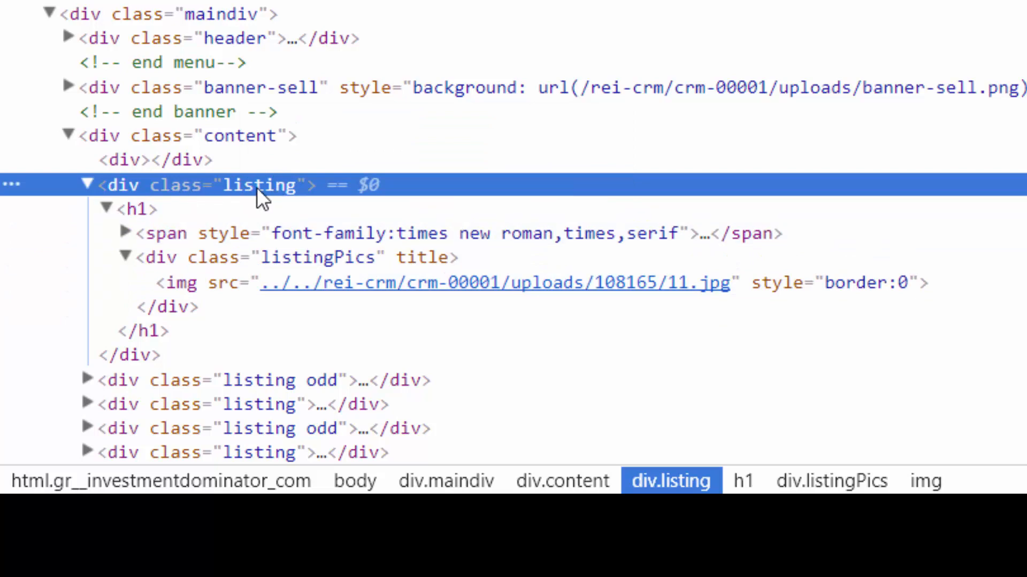
pyautogui.doubleClick(257, 187)
pyautogui.rightClick(273, 188)
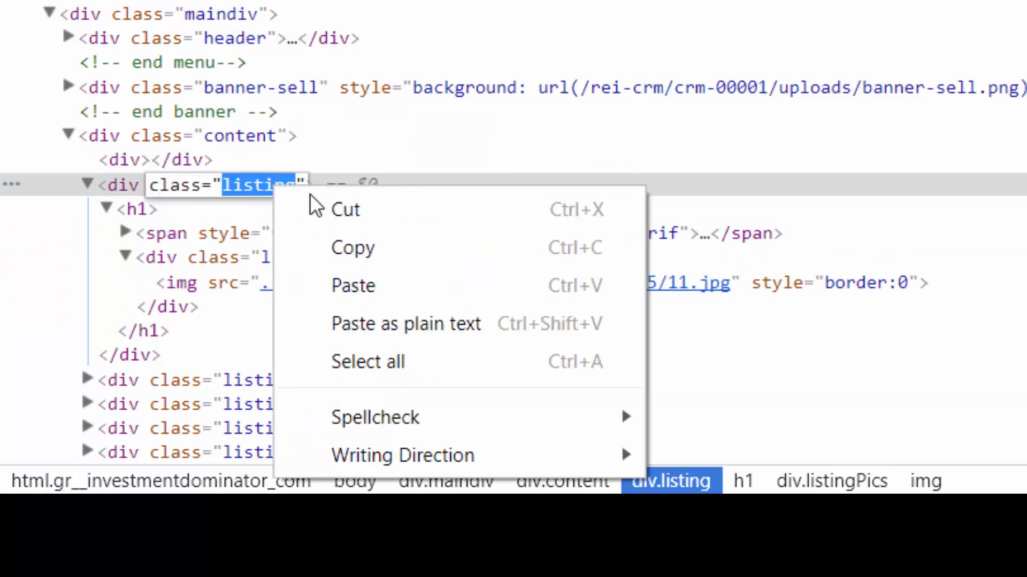
pyautogui.click(351, 247)
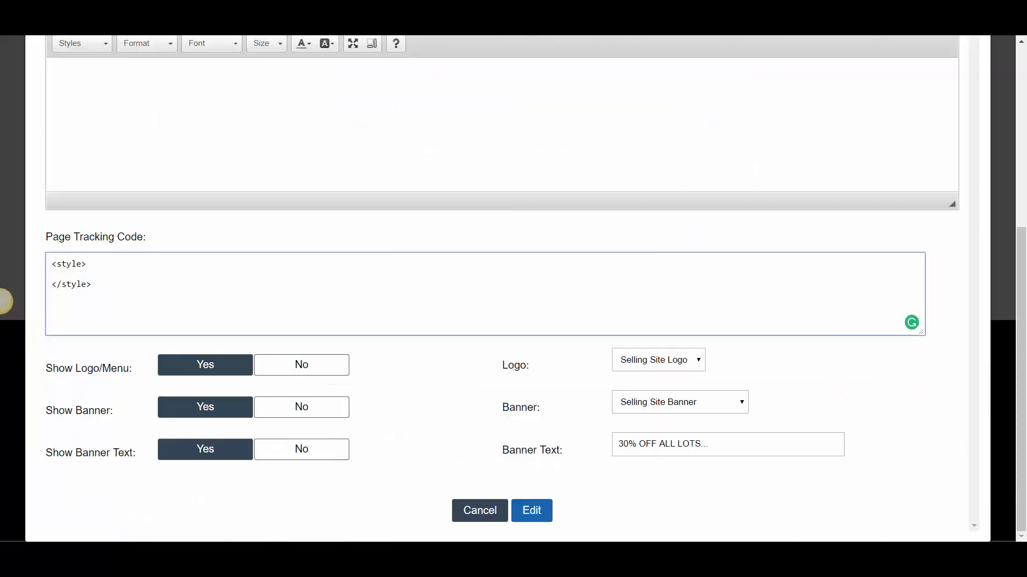
# Add an empty CSS rule for .listing img between the style tags in the Page Tracking Code, checking the image's tag in the HTML
pyautogui.click(79, 273)
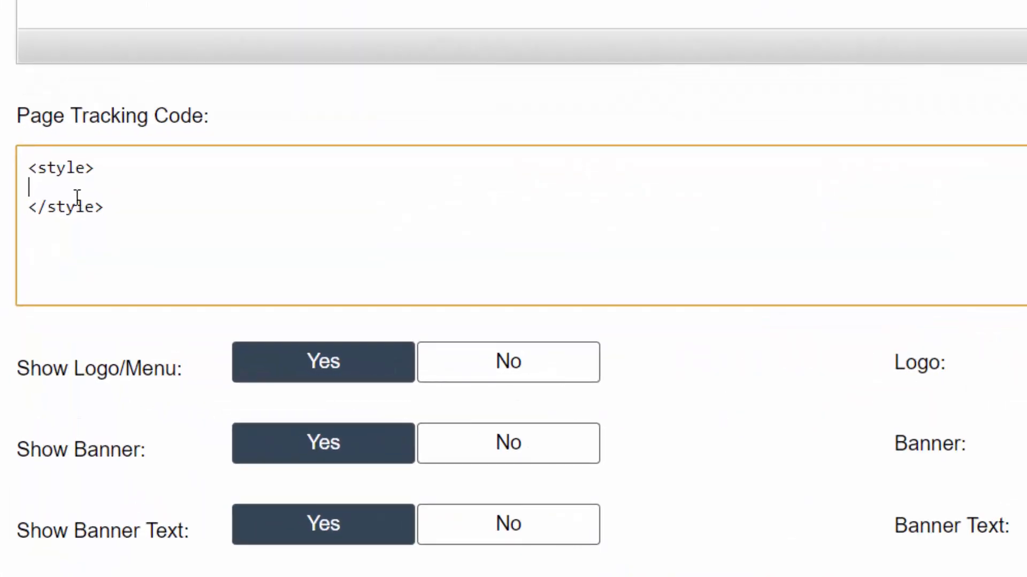
pyautogui.write('.')
pyautogui.hotkey('ctrl', 'v')
pyautogui.write('{')
pyautogui.press('Return')
pyautogui.press('Return')
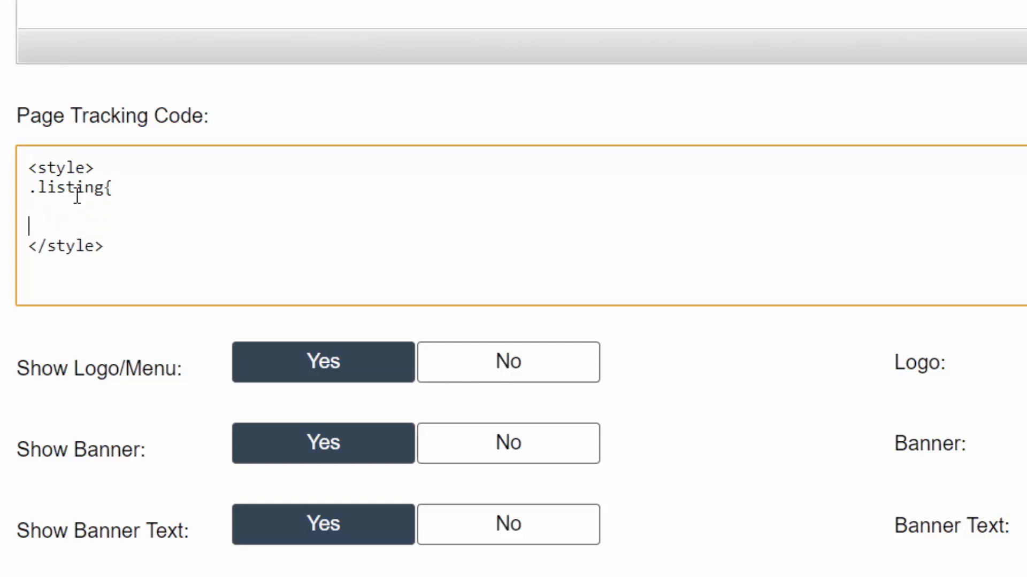
pyautogui.write('}')
pyautogui.click(32, 207)
pyautogui.click(106, 189)
pyautogui.write('img')
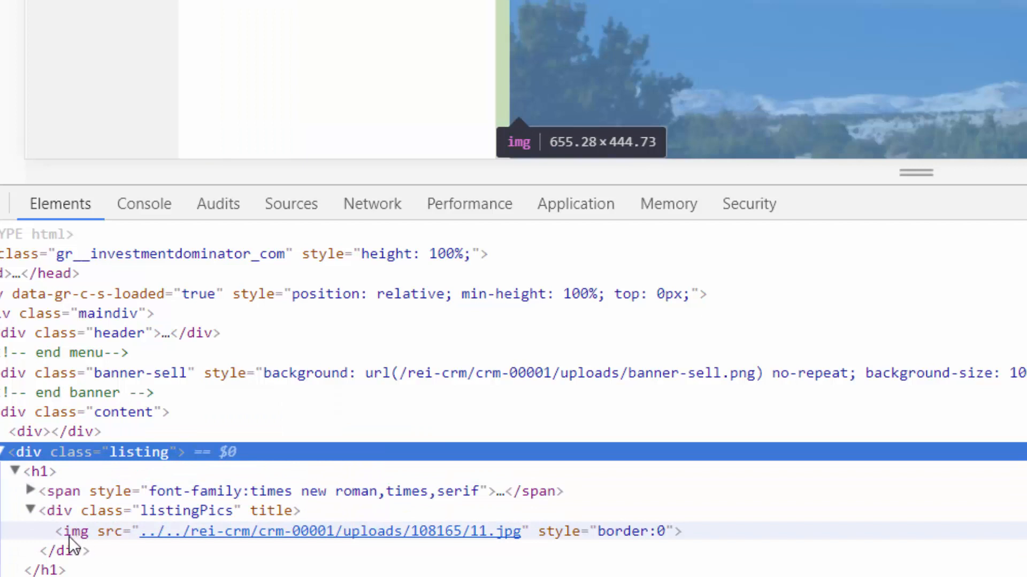
pyautogui.click(86, 534)
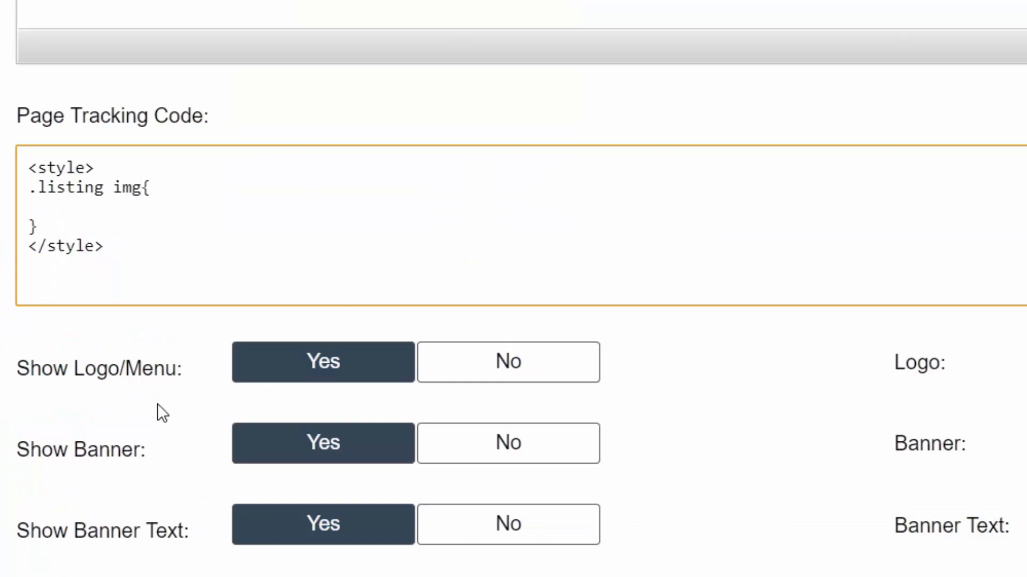
# Set width: 100%; in the .listing img rule and save the Deals page
pyautogui.click(85, 220)
pyautogui.click(84, 211)
pyautogui.write('width:')
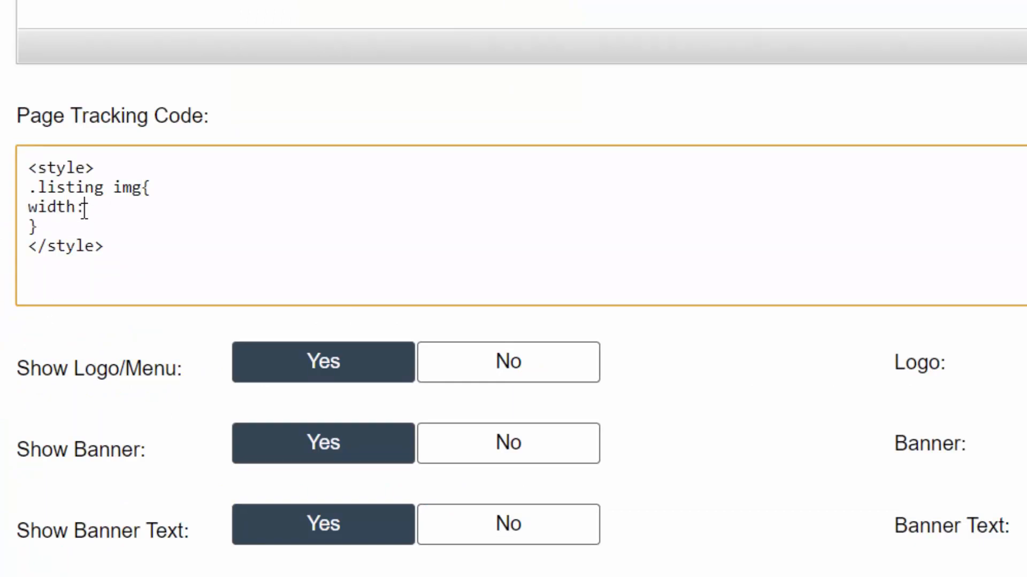
pyautogui.write(' 100%;')
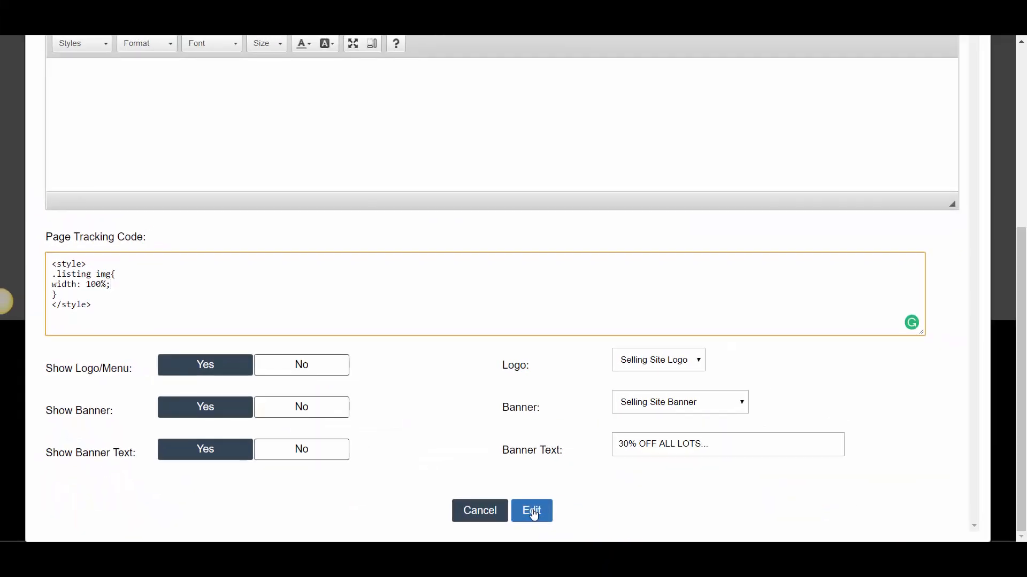
pyautogui.click(530, 512)
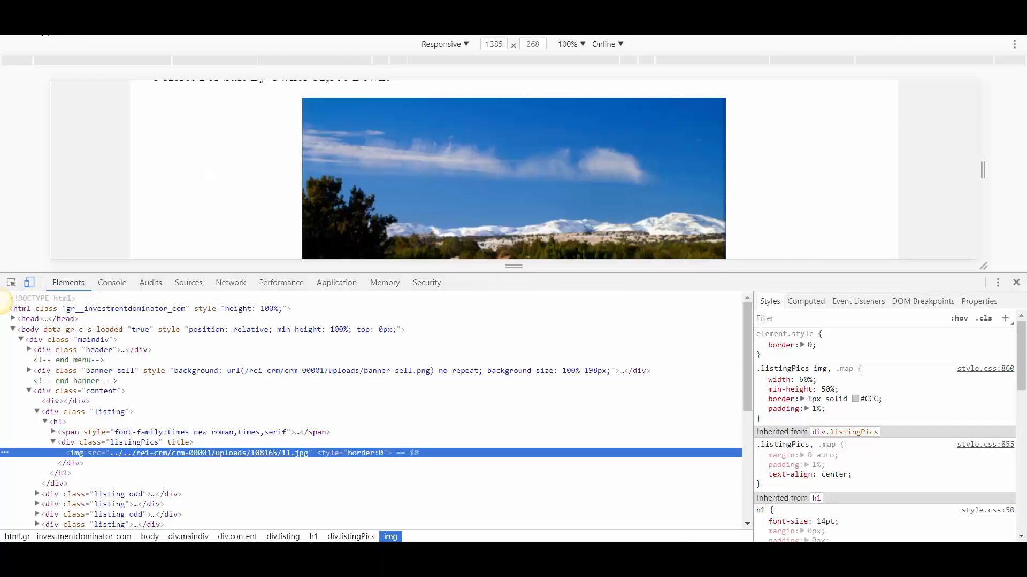
# Reload the deals page, close the developer tools and examine the width of the listing images
pyautogui.click(42, 35)
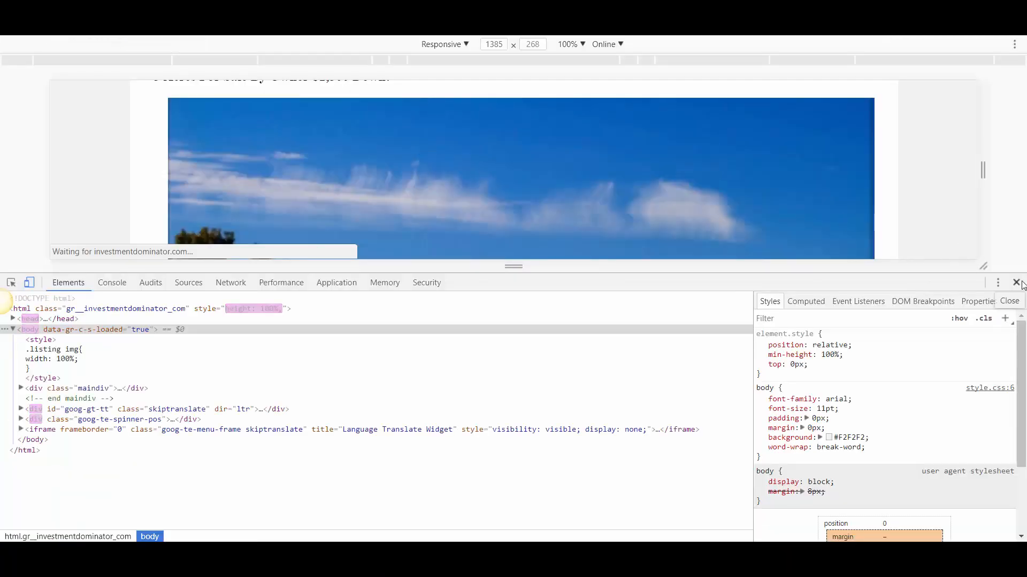
pyautogui.click(1014, 282)
pyautogui.scroll(-5, 644, 273)
pyautogui.scroll(8, 647, 290)
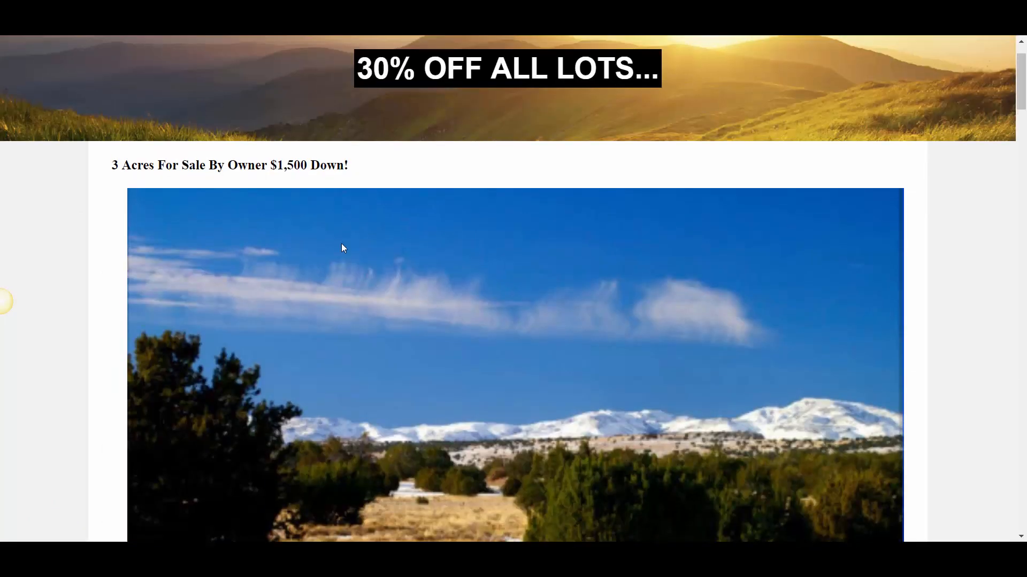
pyautogui.scroll(-5, 804, 230)
pyautogui.scroll(4, 287, 262)
pyautogui.scroll(-5, 321, 250)
pyautogui.scroll(4, 365, 275)
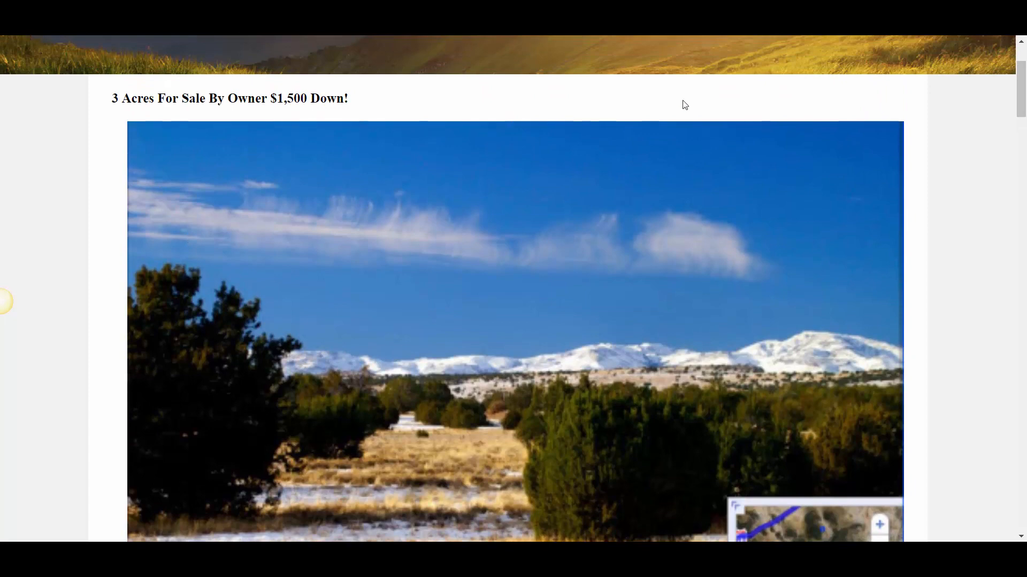
pyautogui.scroll(1, 309, 221)
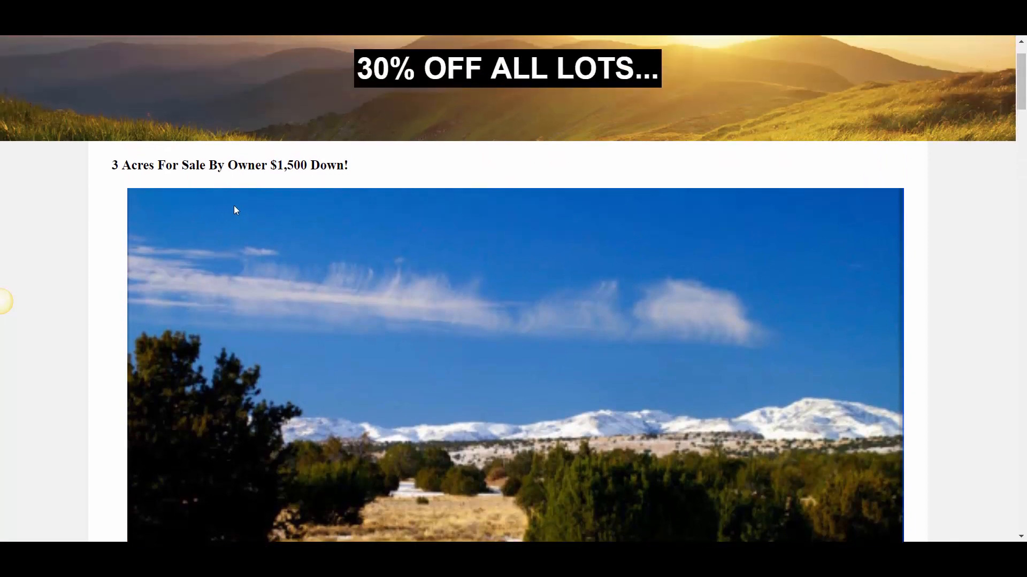
pyautogui.scroll(-5, 287, 279)
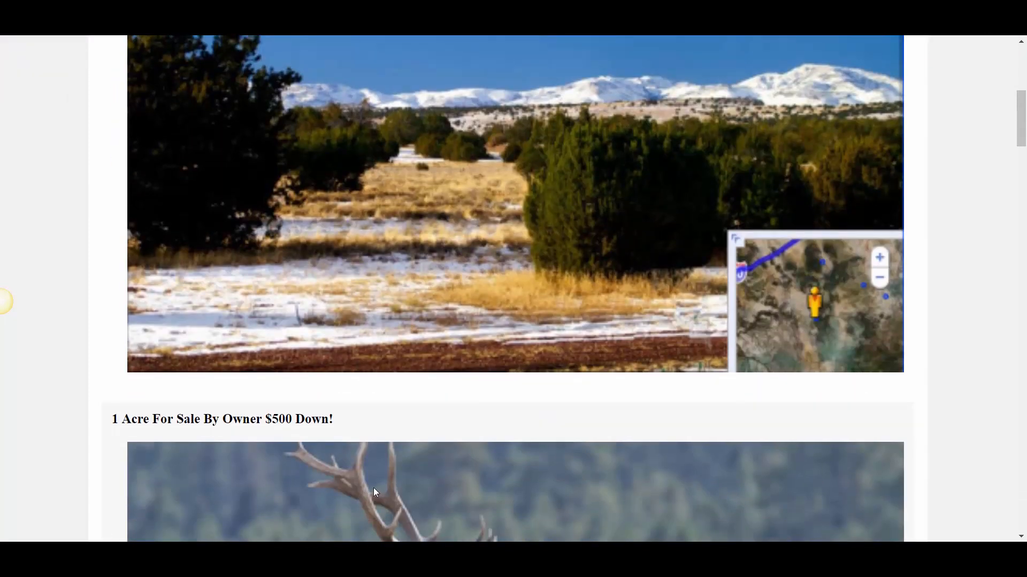
pyautogui.scroll(-2, 374, 489)
pyautogui.scroll(-12, 304, 369)
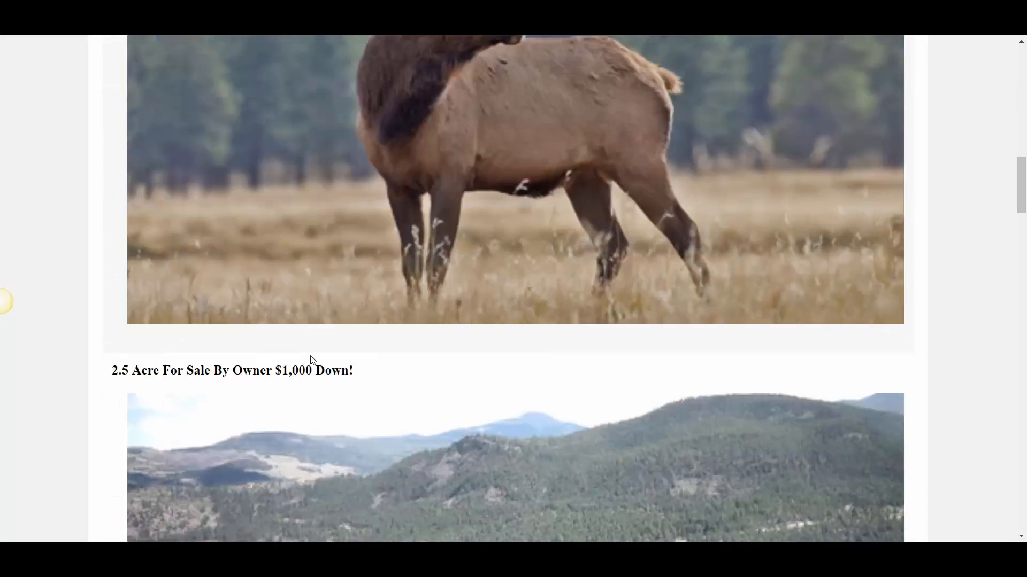
pyautogui.scroll(7, 332, 337)
pyautogui.scroll(15, 361, 314)
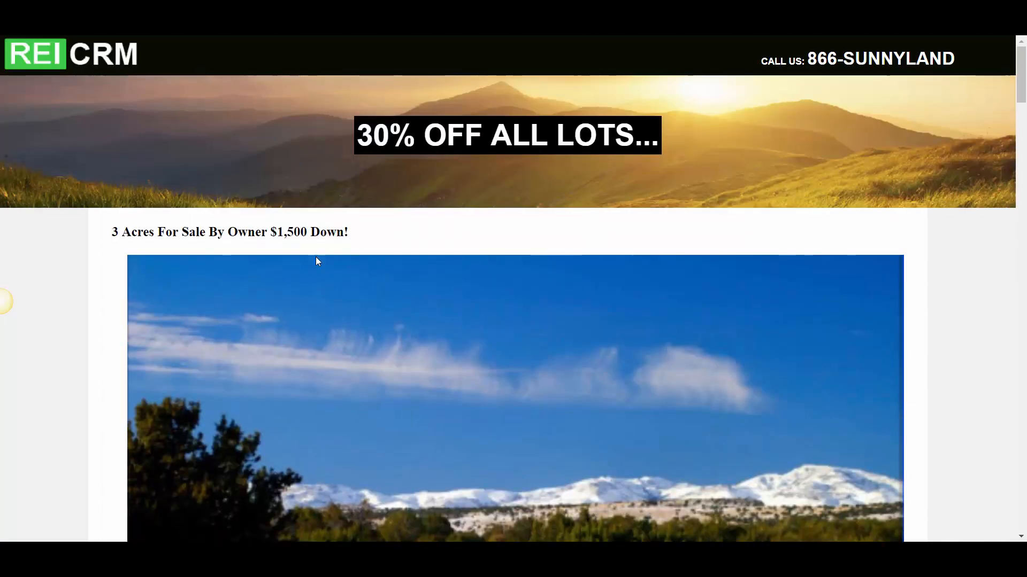
# Reopen the Deals blog page for editing and go to its Page Tracking Code
pyautogui.hotkey('ctrl', 'shift', 'Tab')
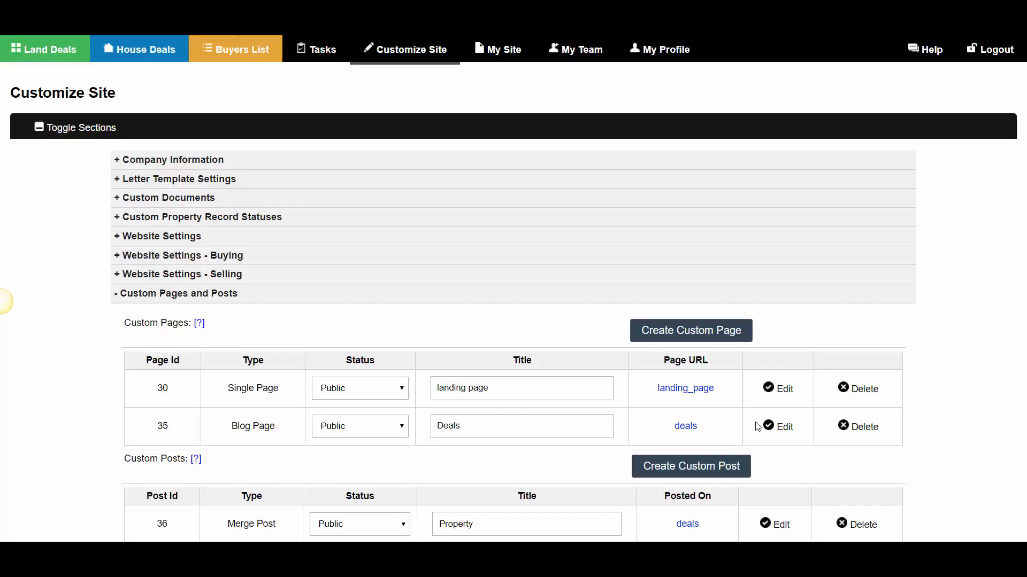
pyautogui.click(781, 426)
pyautogui.scroll(-5, 108, 417)
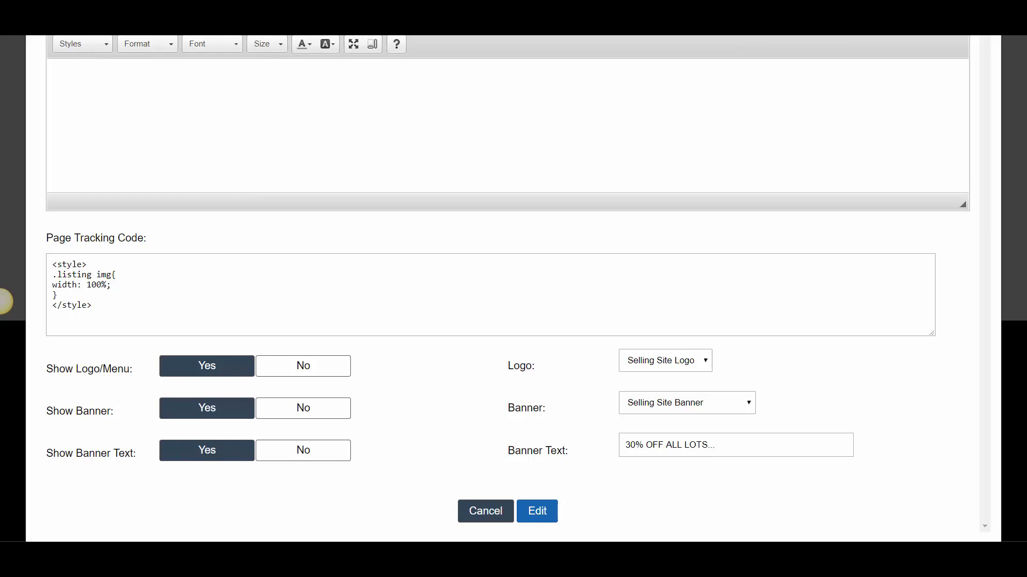
# Examine the Page Tracking Code label and the opening and closing style tags in its code
pyautogui.moveTo(46, 238); pyautogui.dragTo(110, 240)
pyautogui.moveTo(100, 241); pyautogui.dragTo(143, 241)
pyautogui.click(112, 308)
pyautogui.moveTo(112, 308); pyautogui.dragTo(42, 308)
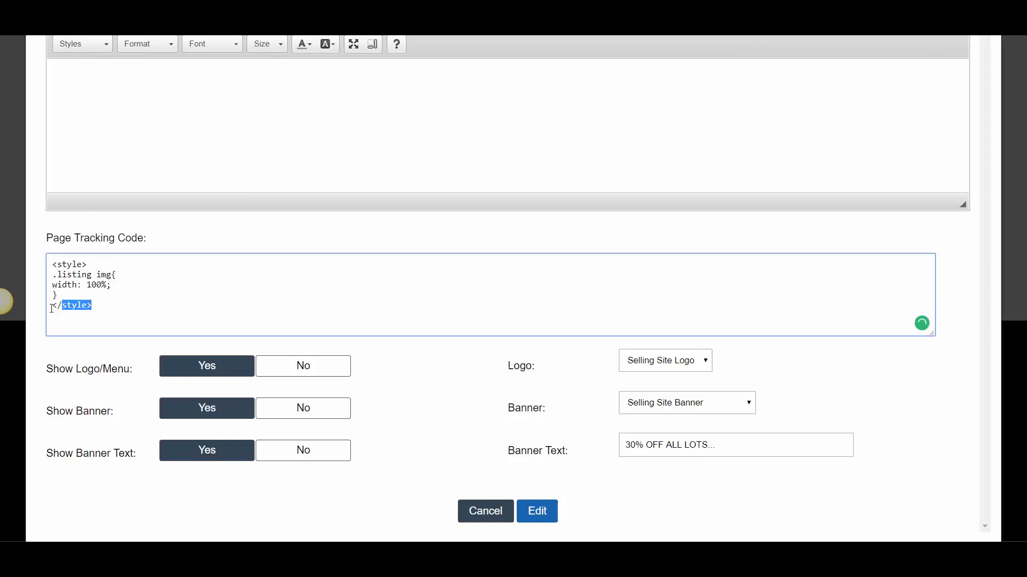
pyautogui.moveTo(89, 264); pyautogui.dragTo(42, 269)
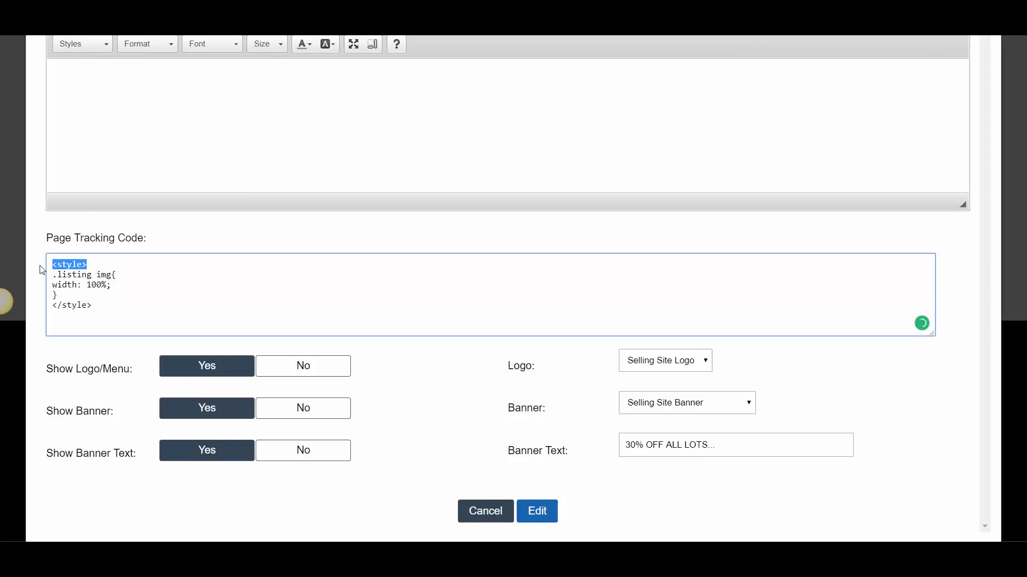
pyautogui.click(147, 294)
# Replace the .listing img rule inside the style tags with the prepared CSS from the clipboard and enlarge the code box
pyautogui.moveTo(57, 296); pyautogui.dragTo(48, 277)
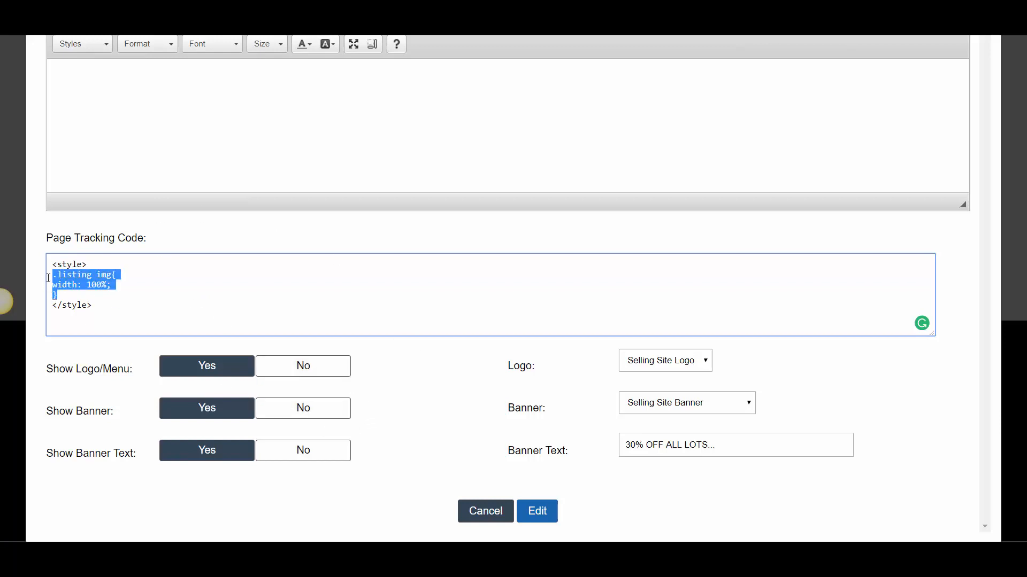
pyautogui.press('BackSpace')
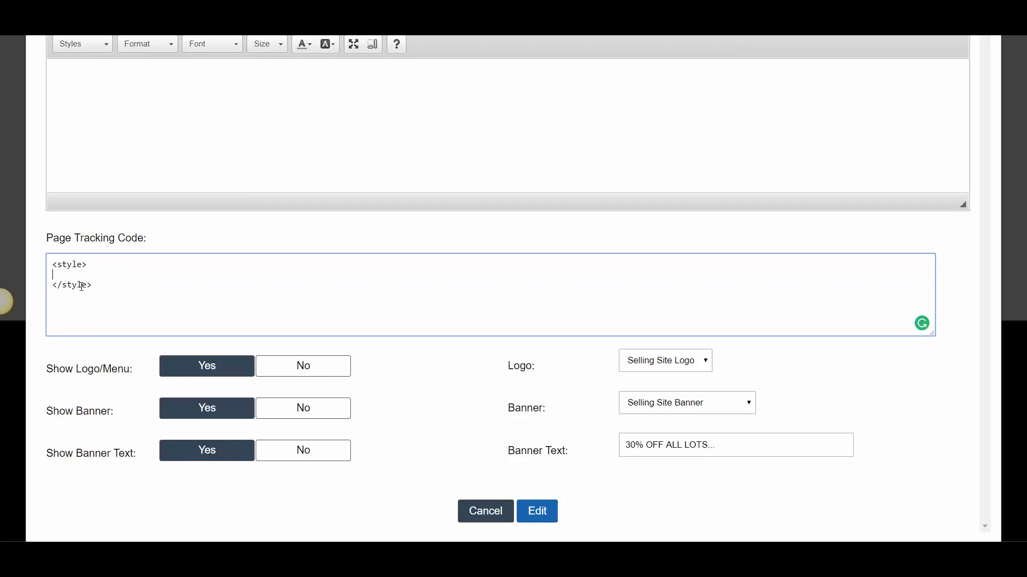
pyautogui.rightClick(78, 279)
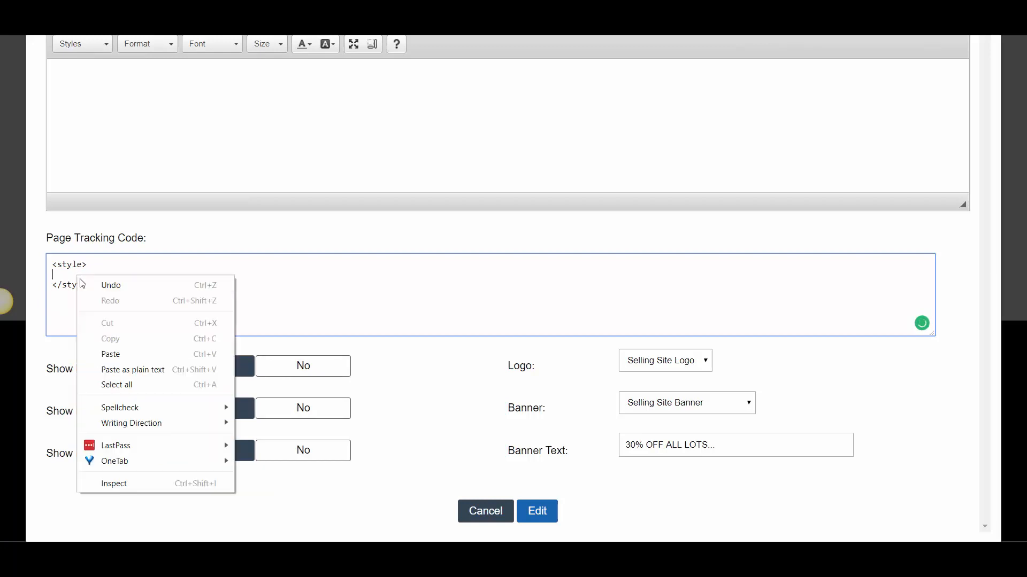
pyautogui.click(127, 353)
pyautogui.scroll(10, 137, 305)
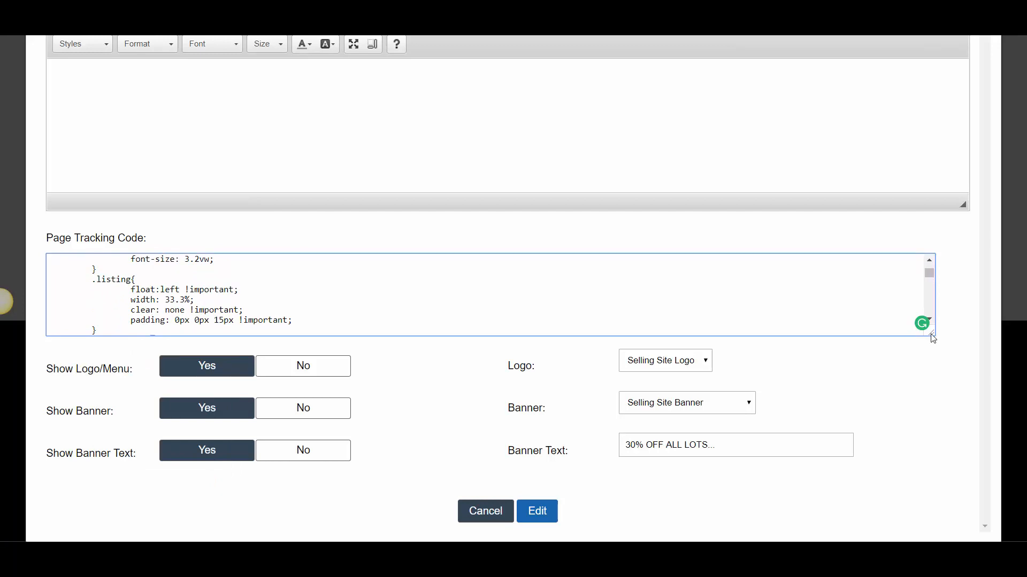
pyautogui.moveTo(931, 334); pyautogui.dragTo(915, 562)
pyautogui.click(516, 350)
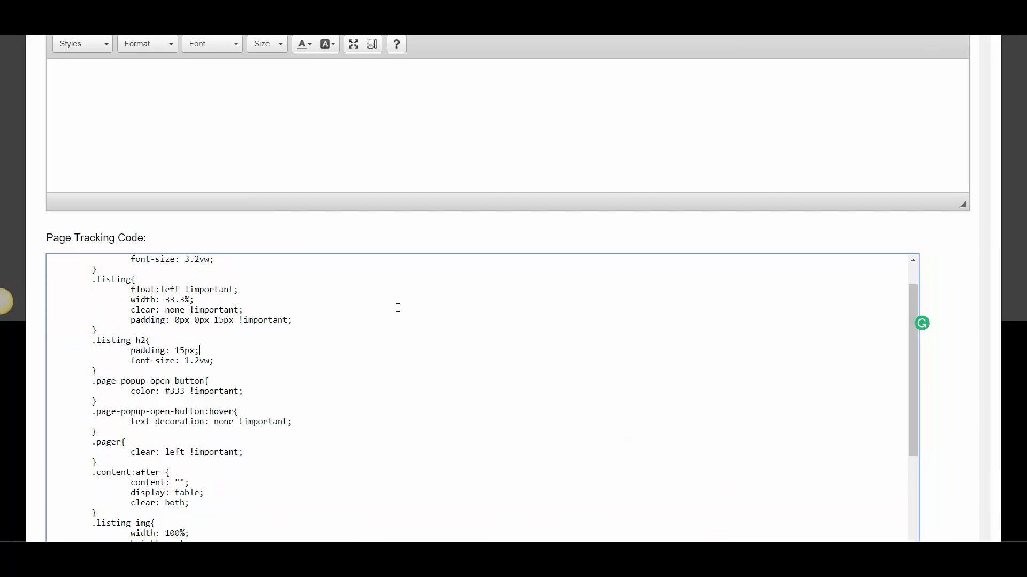
# Examine the CSS rules in the Page Tracking Code, from the h1 rule to the 480px media query and closing style tag
pyautogui.scroll(-4, 363, 294)
pyautogui.scroll(4, 321, 283)
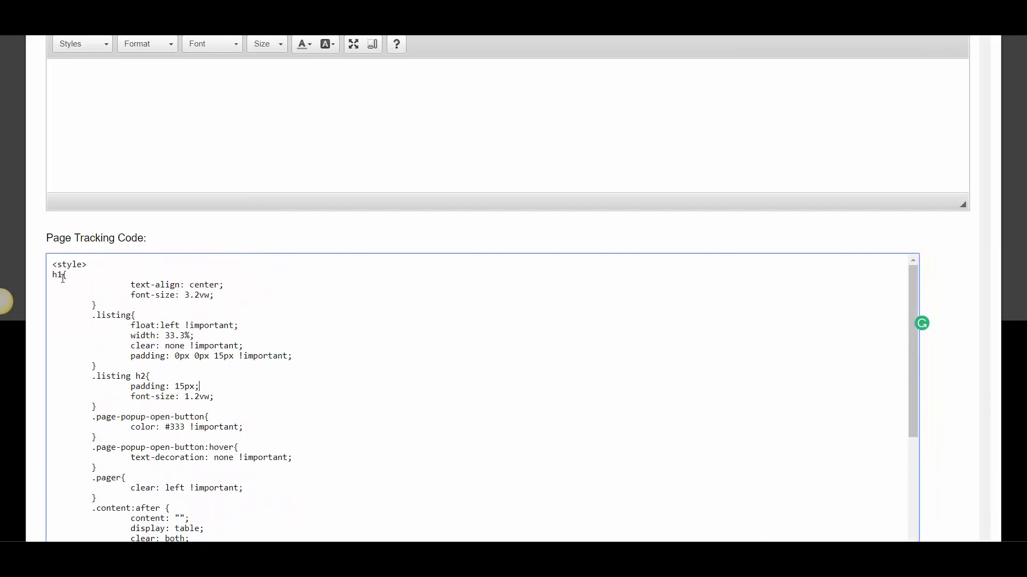
pyautogui.scroll(-6, 63, 278)
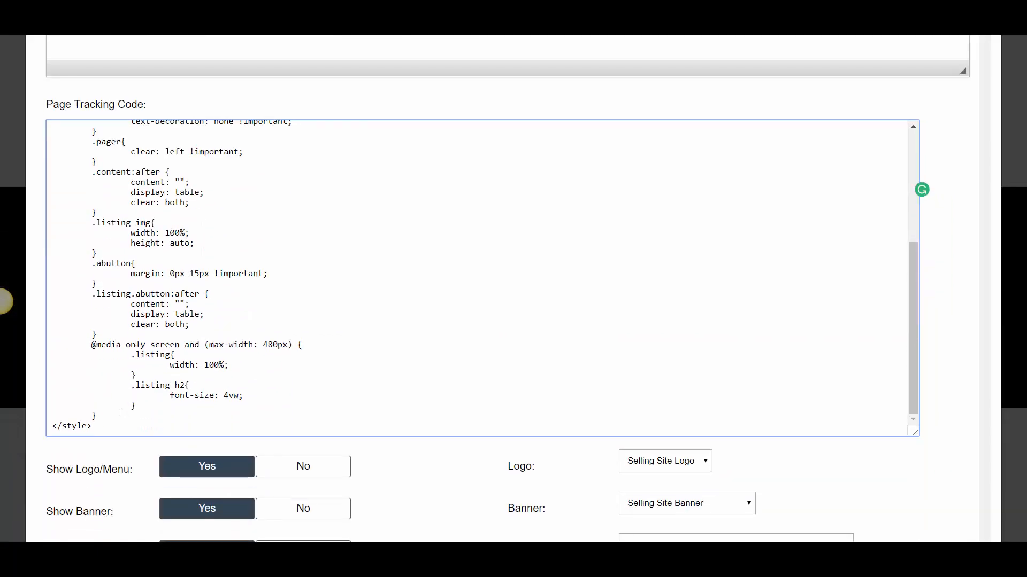
pyautogui.scroll(8, 120, 413)
pyautogui.scroll(-3, 165, 293)
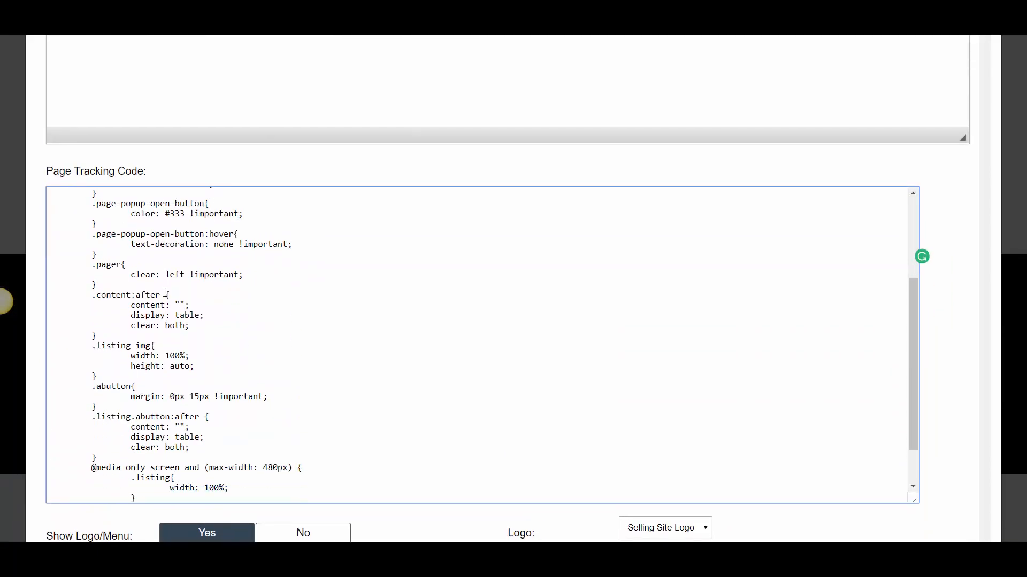
pyautogui.scroll(-2, 165, 293)
pyautogui.scroll(-2, 150, 354)
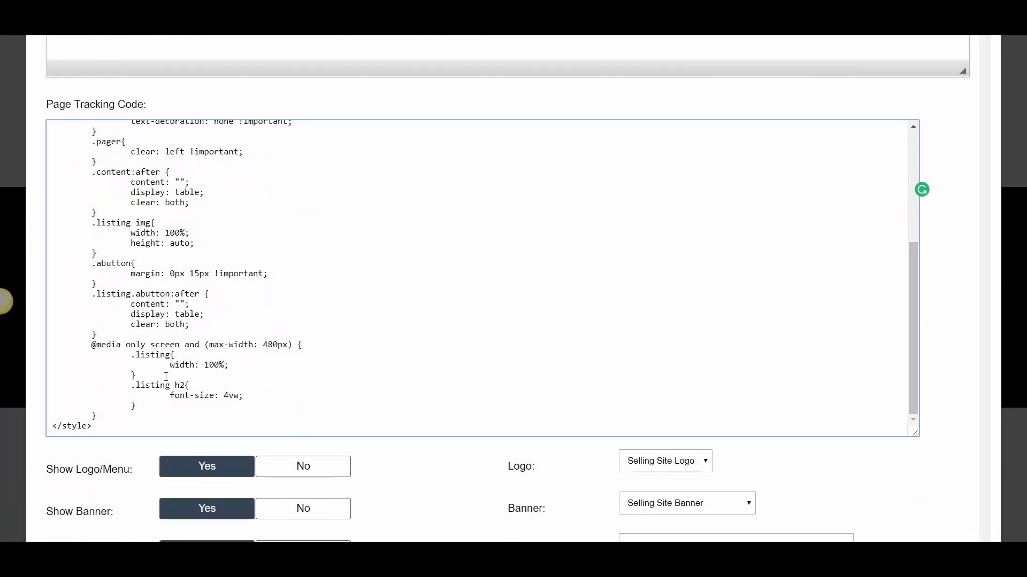
pyautogui.scroll(8, 114, 238)
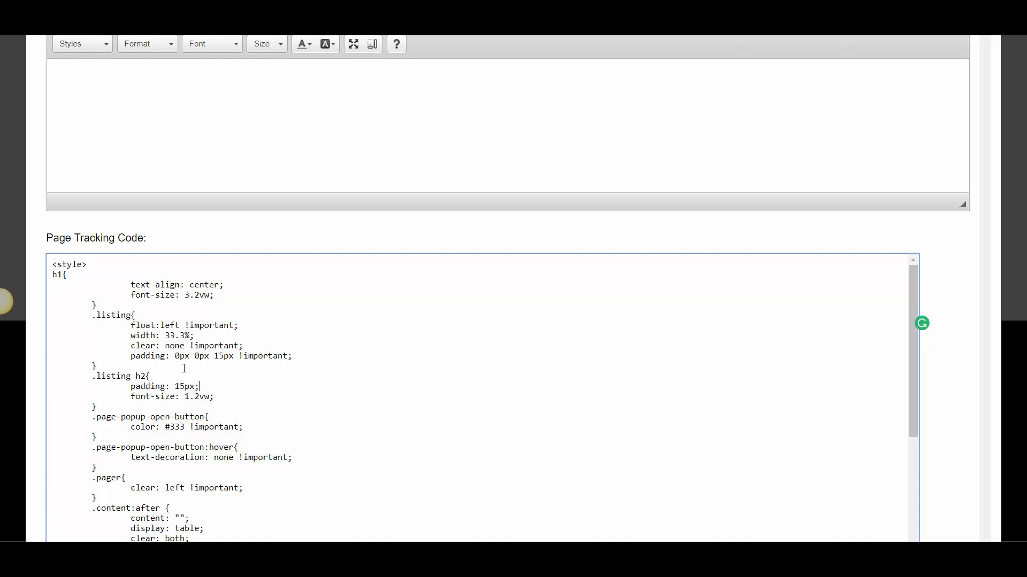
pyautogui.scroll(-2, 165, 354)
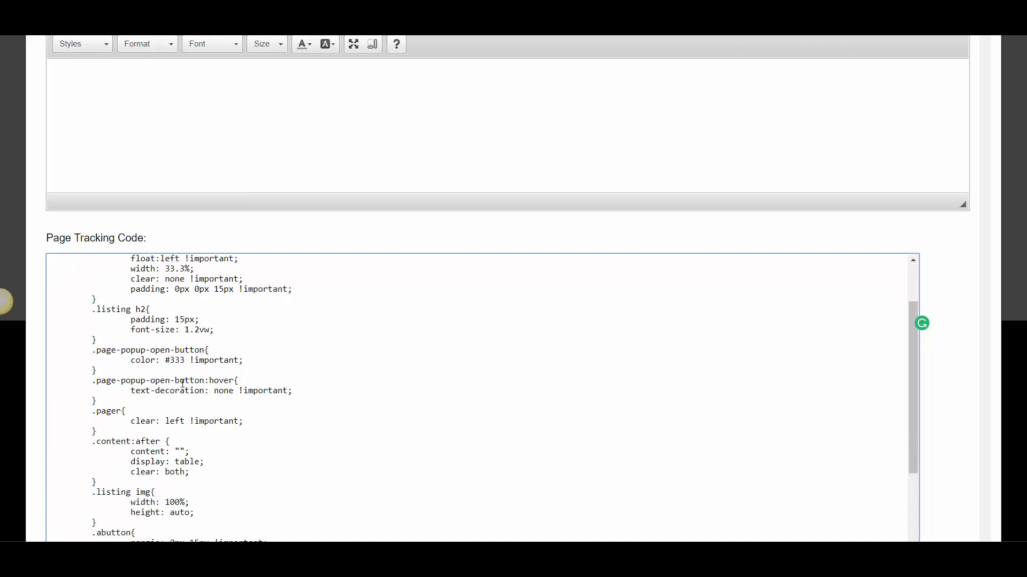
pyautogui.scroll(-4, 182, 383)
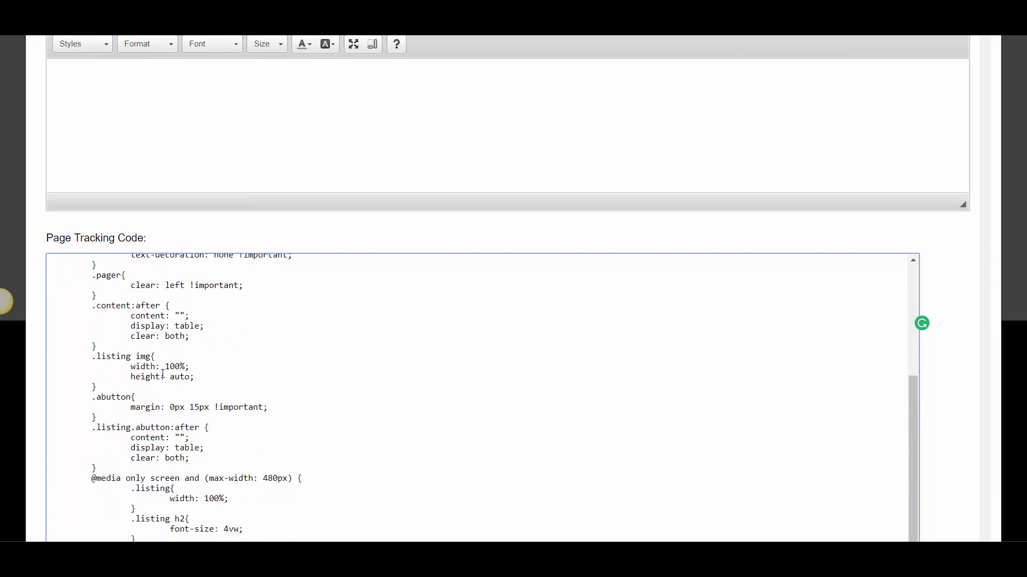
pyautogui.scroll(-3, 163, 375)
pyautogui.scroll(5, 167, 374)
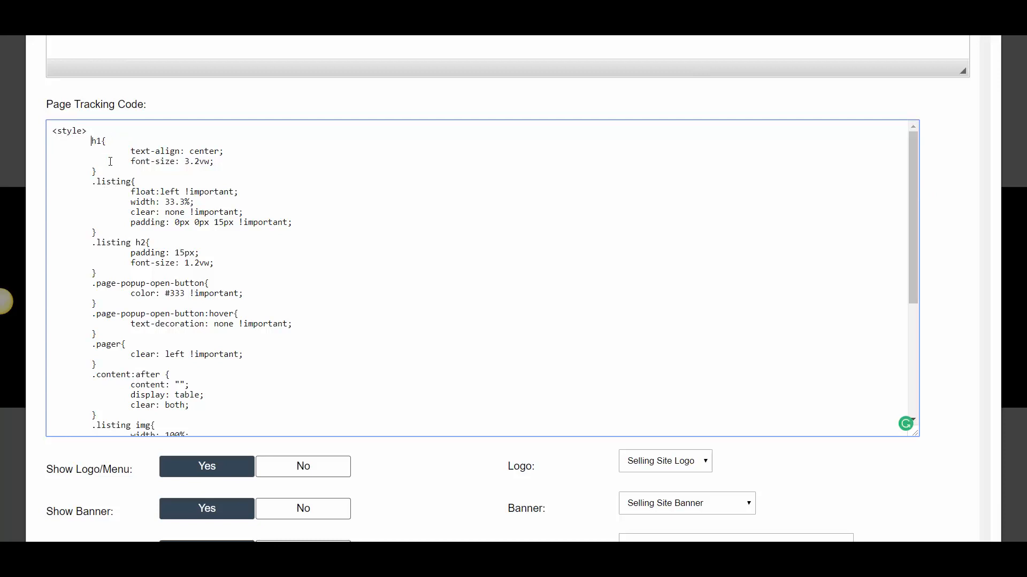
# Save the Deals page with the new CSS and reload the live deals page
pyautogui.scroll(-1, 102, 250)
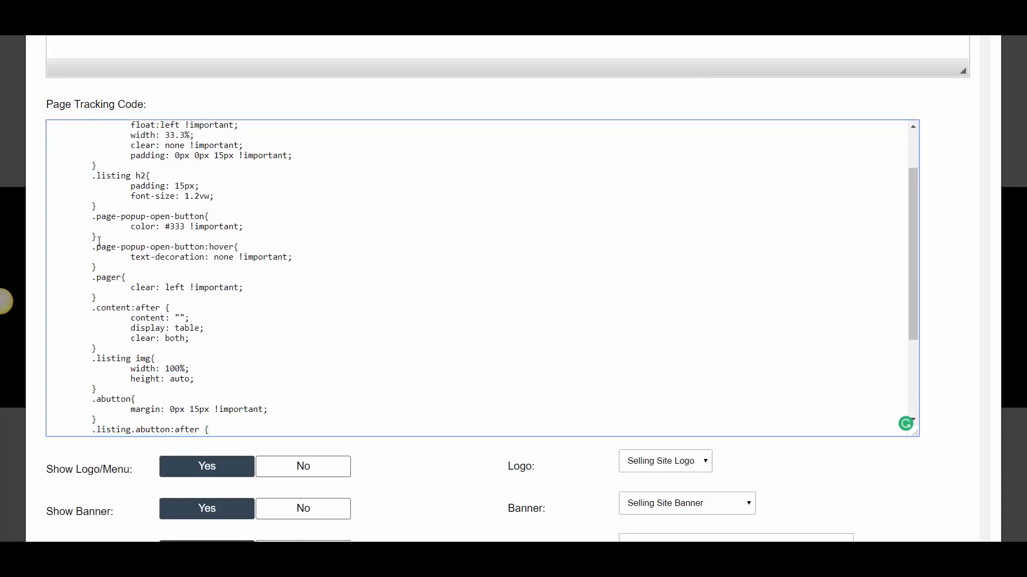
pyautogui.scroll(1, 146, 263)
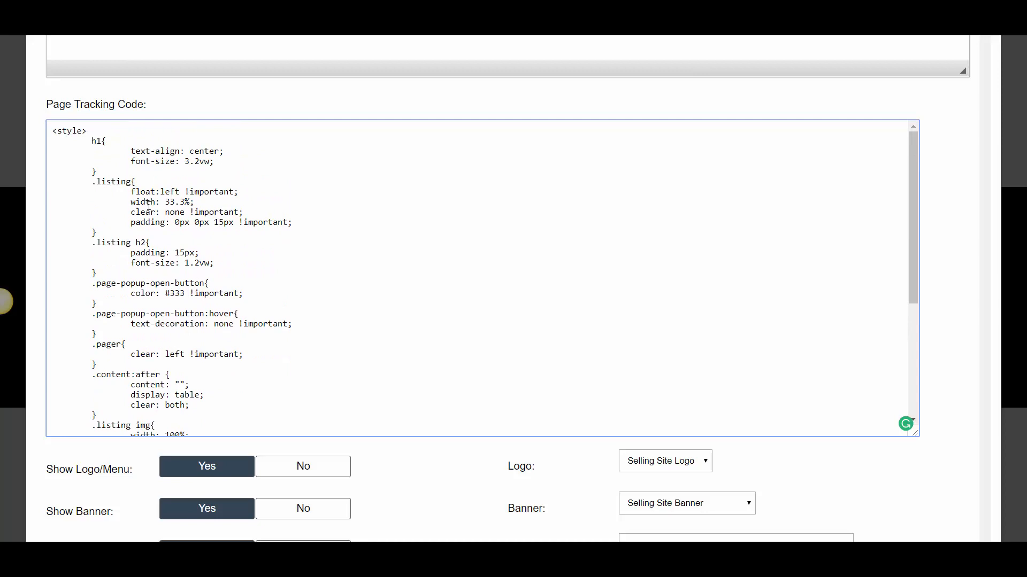
pyautogui.scroll(-2, 164, 242)
pyautogui.scroll(2, 130, 155)
pyautogui.scroll(-3, 124, 241)
pyautogui.scroll(-2, 34, 298)
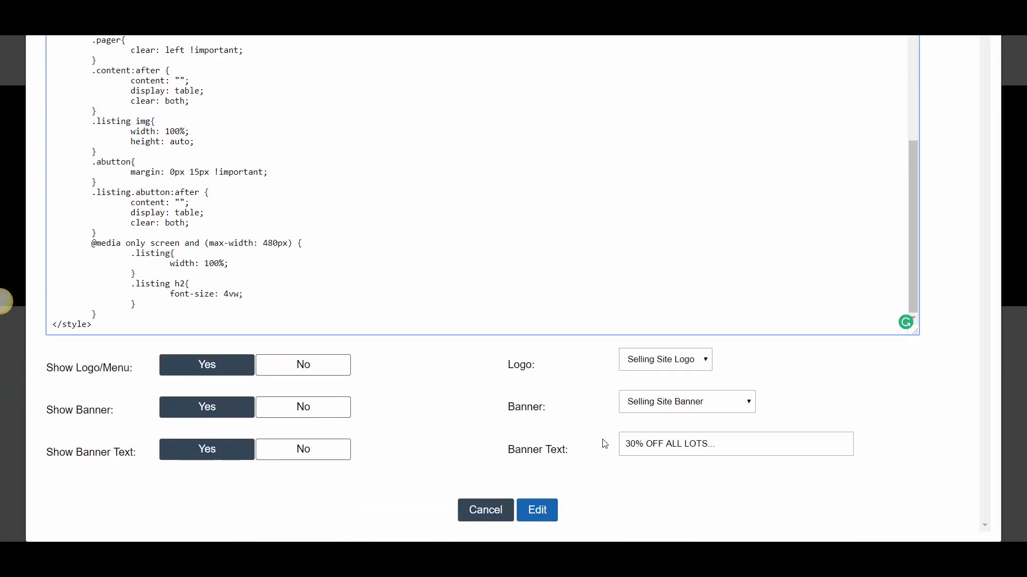
pyautogui.click(537, 510)
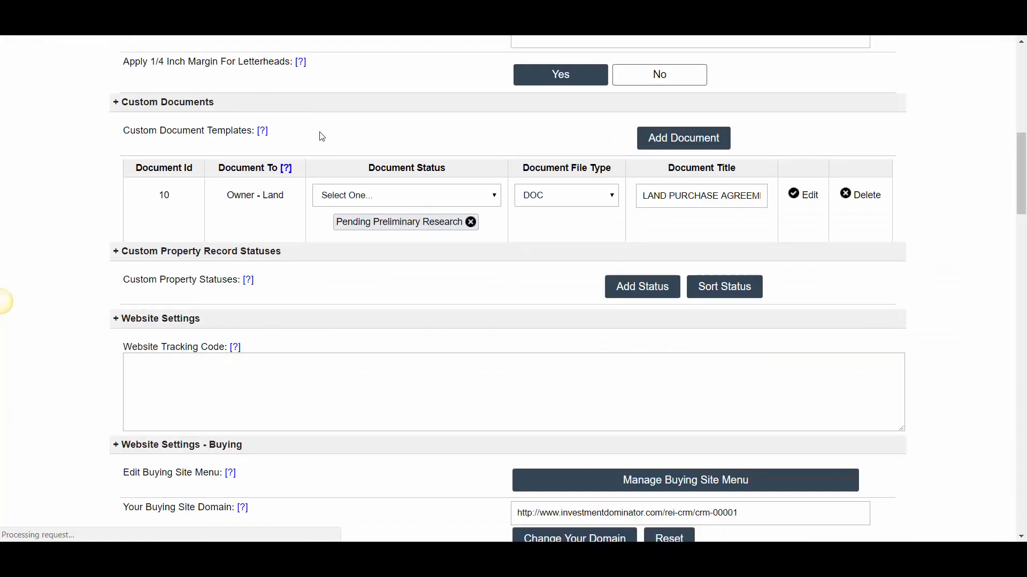
pyautogui.scroll(-10, 320, 107)
pyautogui.click(214, 7)
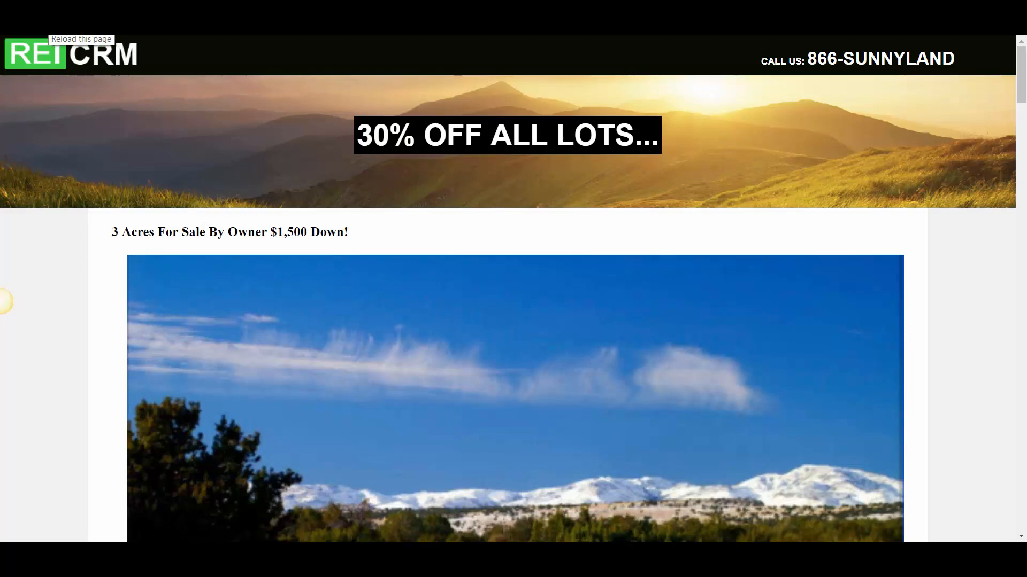
pyautogui.click(47, 28)
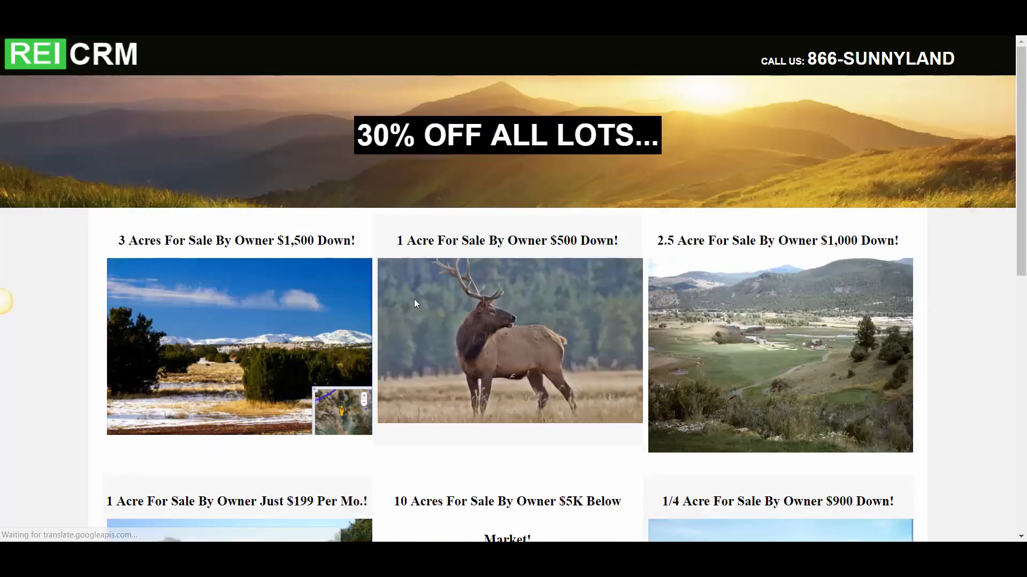
# Examine the layout of the property listings, their headings and images on the live deals page
pyautogui.scroll(-4, 414, 299)
pyautogui.scroll(-5, 412, 321)
pyautogui.scroll(5, 422, 330)
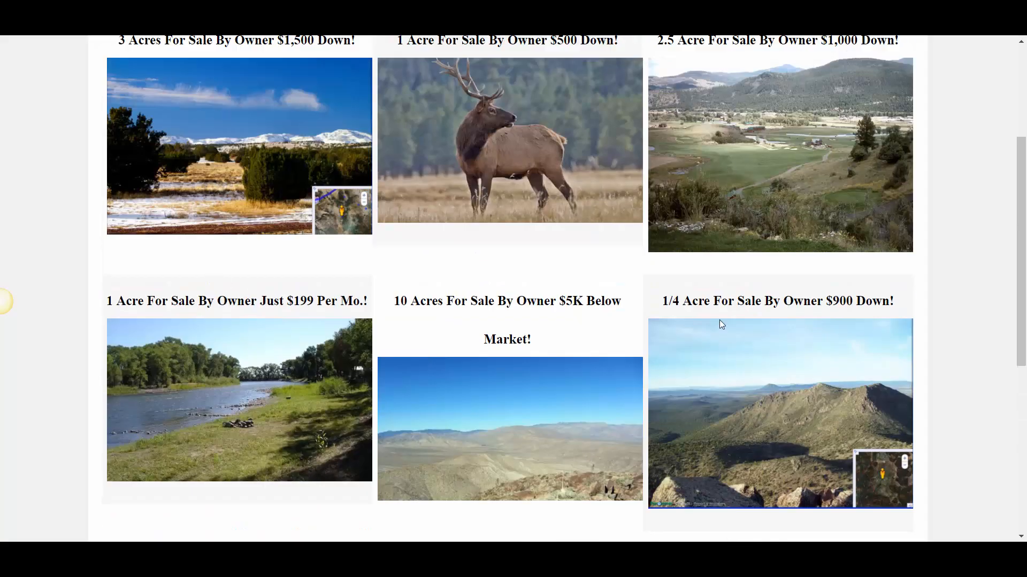
pyautogui.scroll(3, 360, 280)
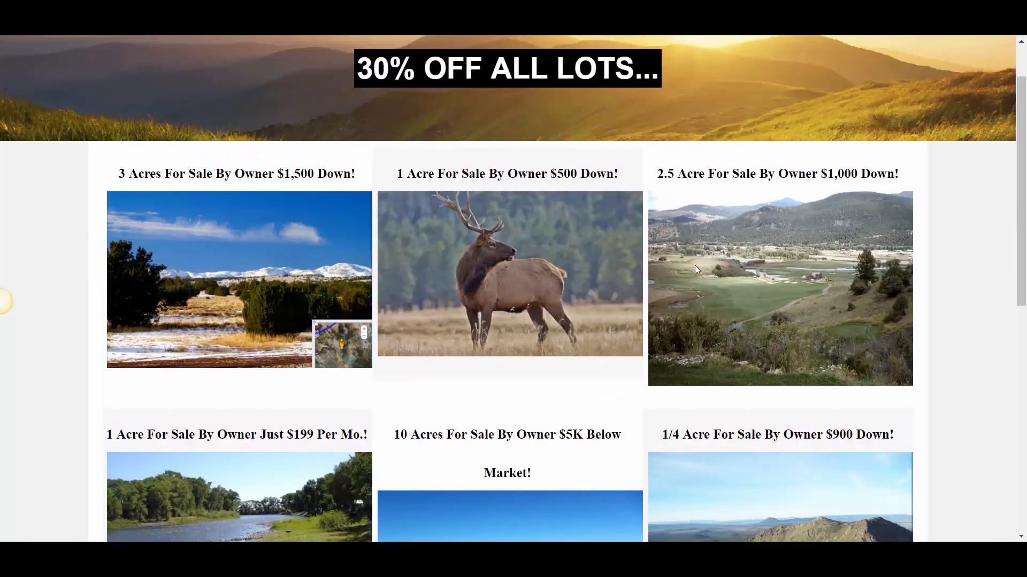
pyautogui.scroll(-5, 695, 267)
pyautogui.scroll(3, 218, 231)
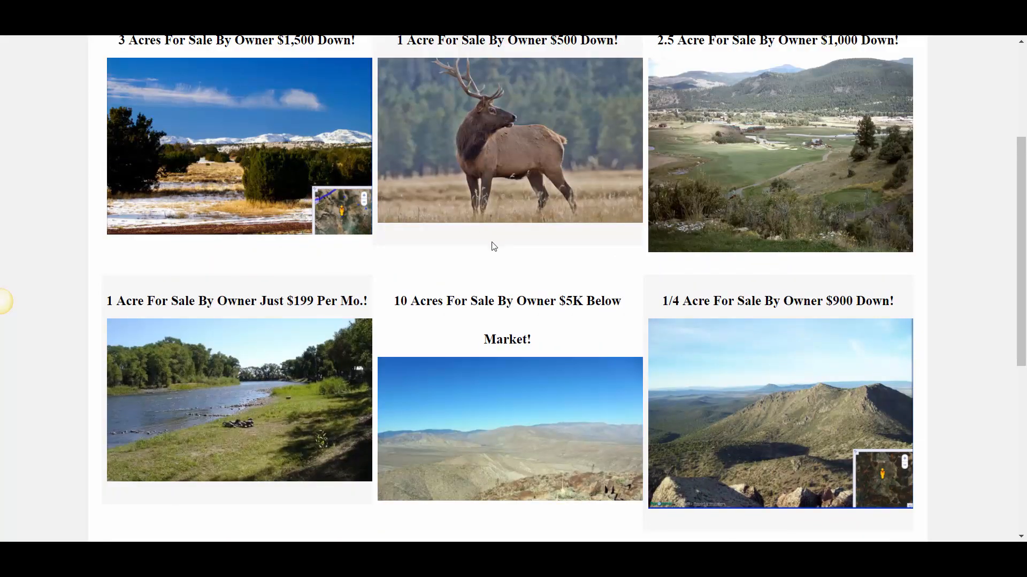
pyautogui.scroll(4, 660, 133)
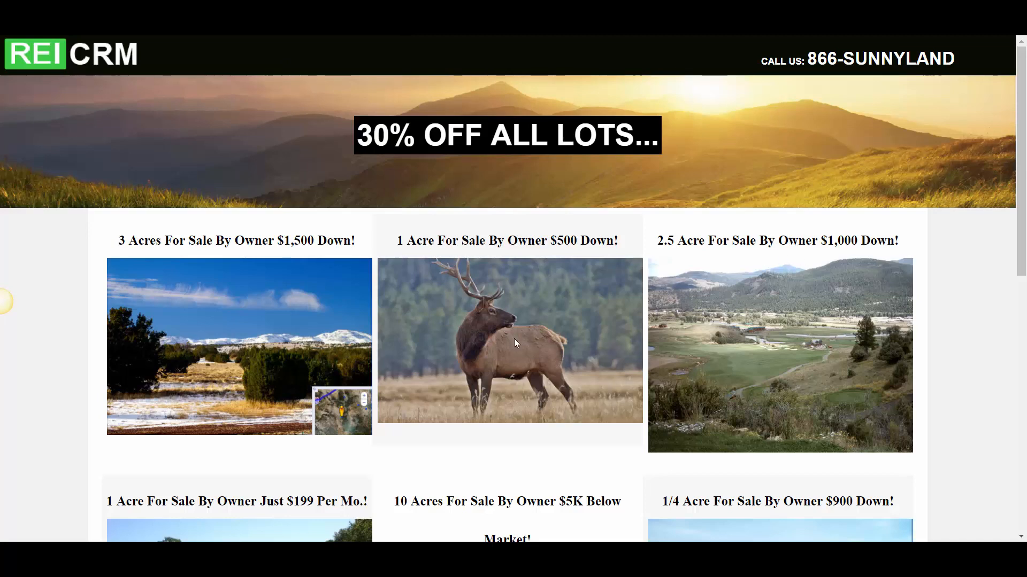
pyautogui.scroll(-3, 515, 338)
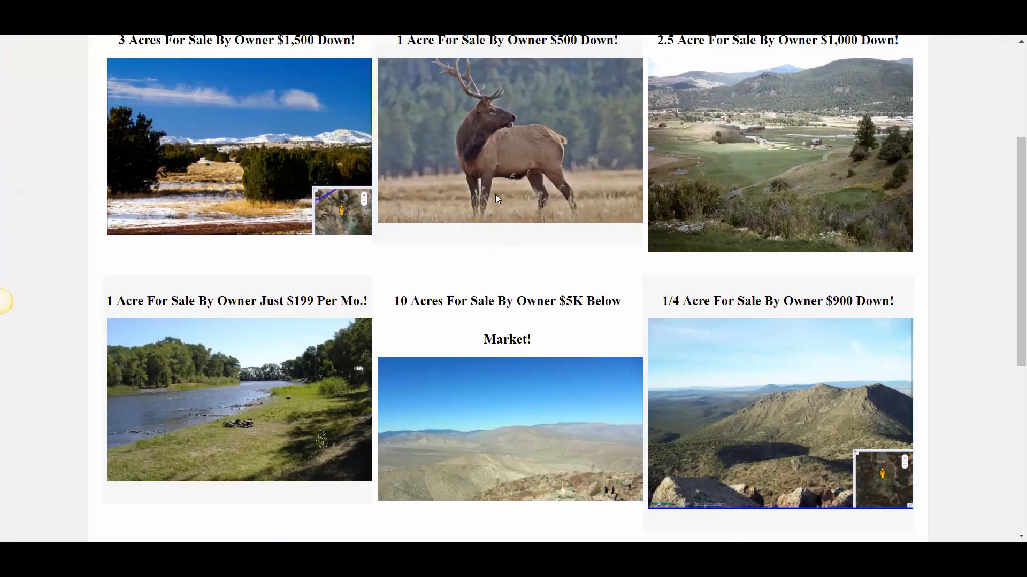
pyautogui.scroll(2, 482, 251)
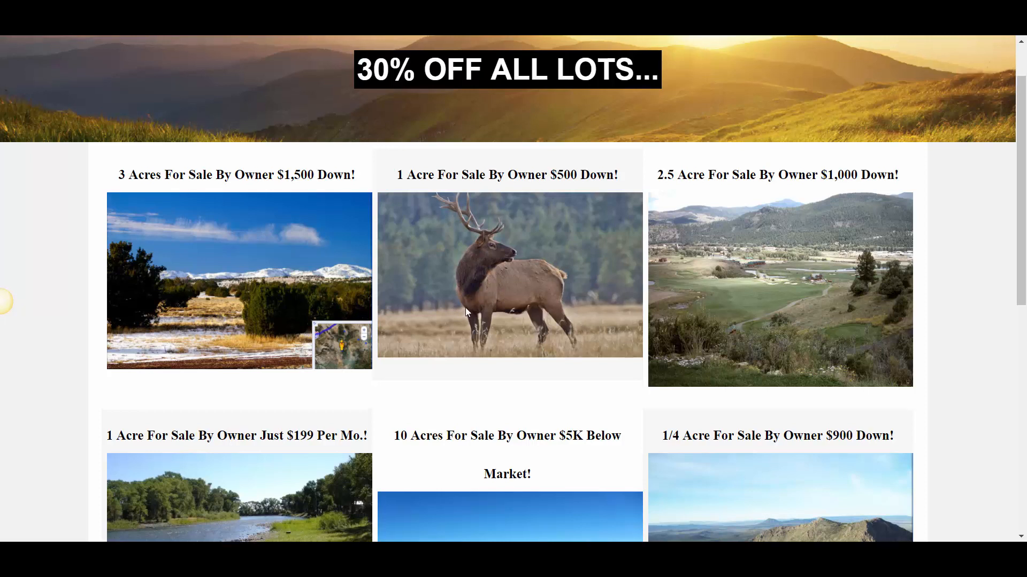
pyautogui.scroll(1, 465, 307)
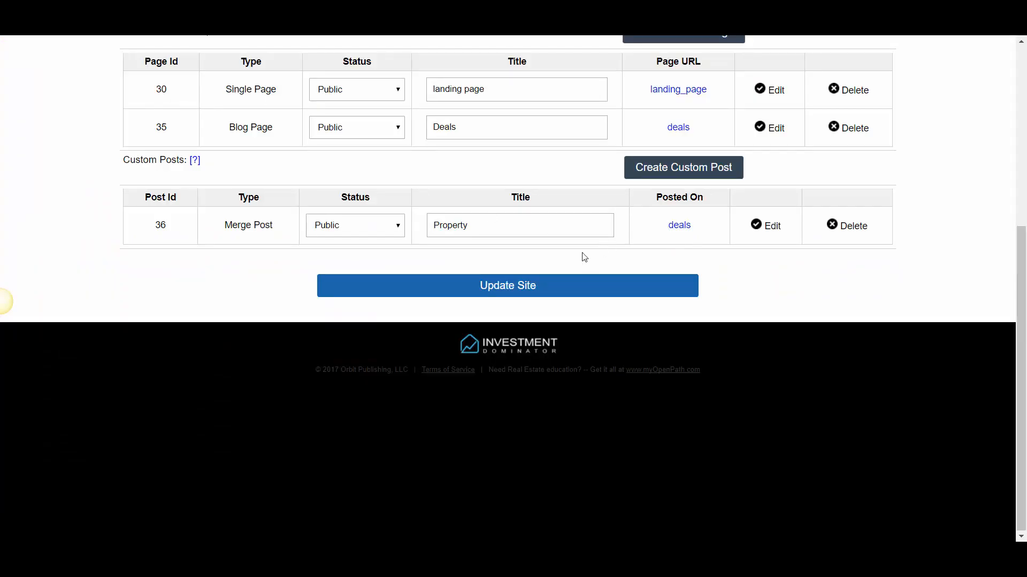
# Return to the Custom Pages list and reopen the Deals blog page for editing at its Page Content
pyautogui.scroll(2, 451, 243)
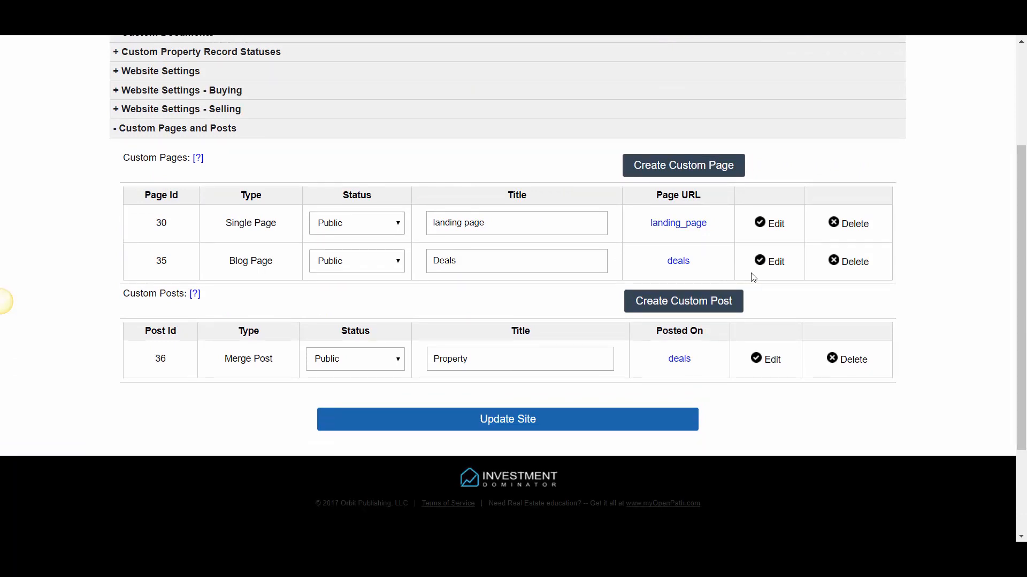
pyautogui.moveTo(229, 260); pyautogui.dragTo(273, 261)
pyautogui.click(278, 265)
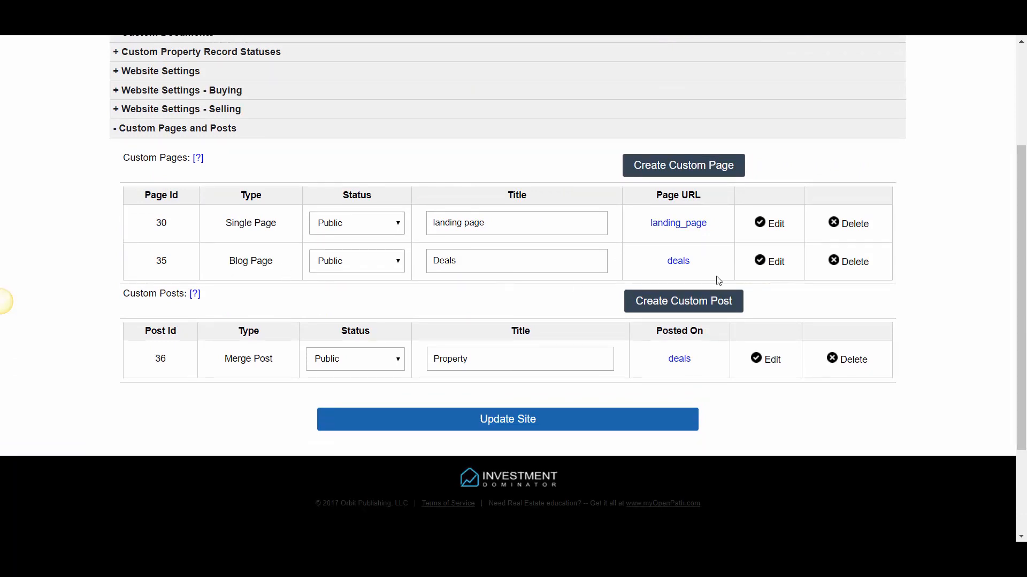
pyautogui.click(773, 266)
pyautogui.scroll(-1, 62, 291)
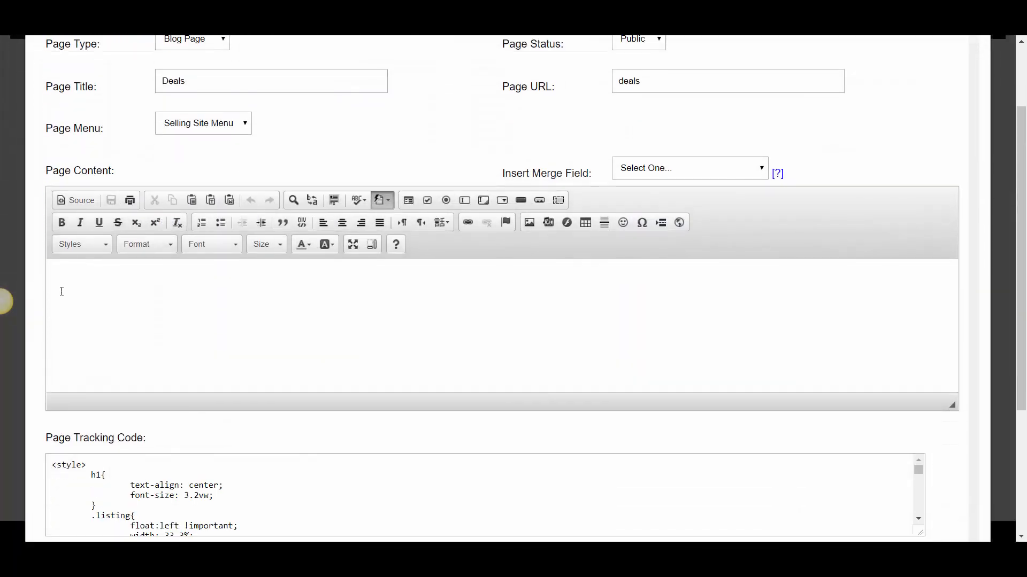
# Insert the Popup Content merge field into the empty Page Content and select the placeholder text between its popup tags
pyautogui.moveTo(46, 170); pyautogui.dragTo(111, 172)
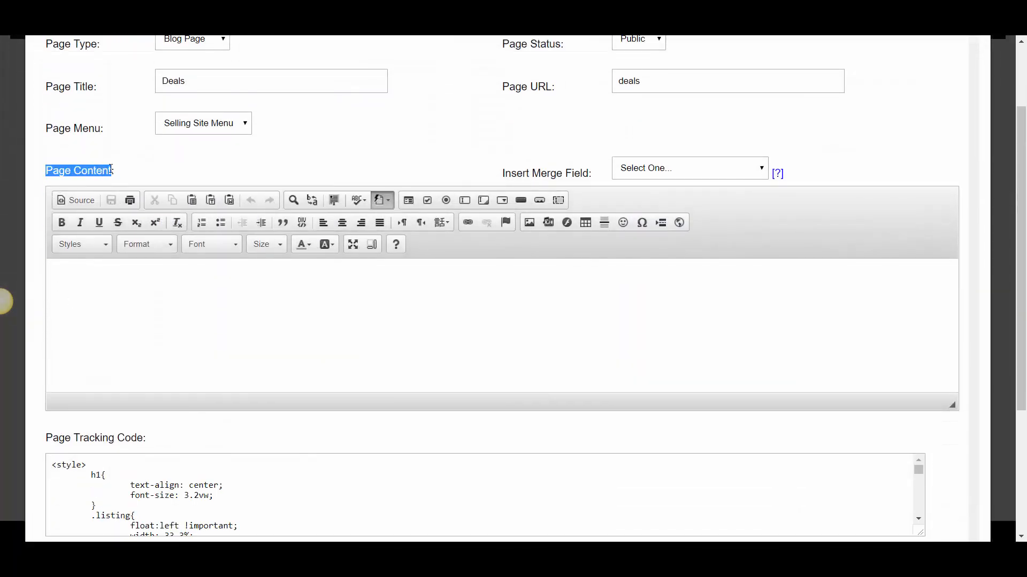
pyautogui.click(78, 276)
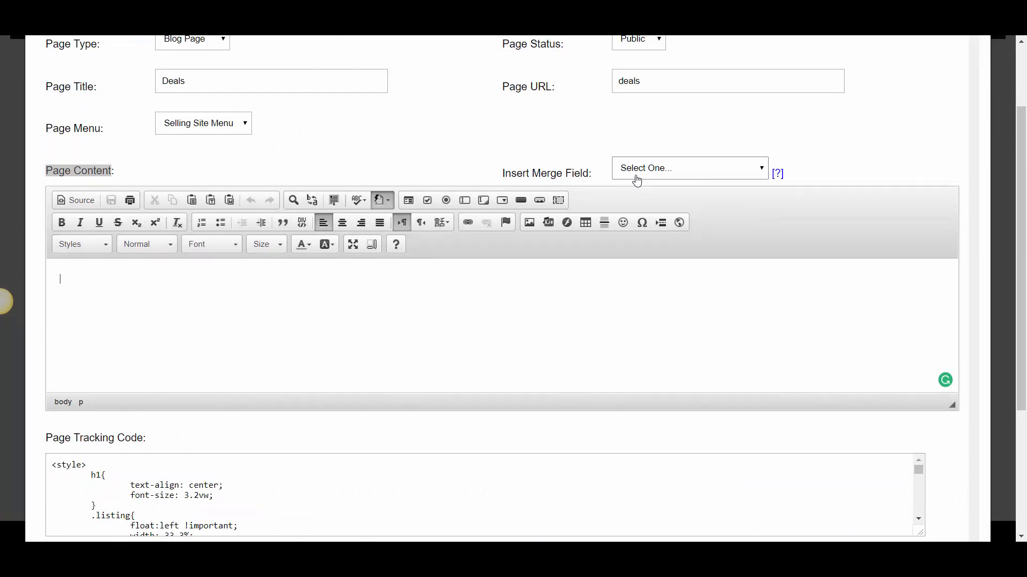
pyautogui.click(670, 170)
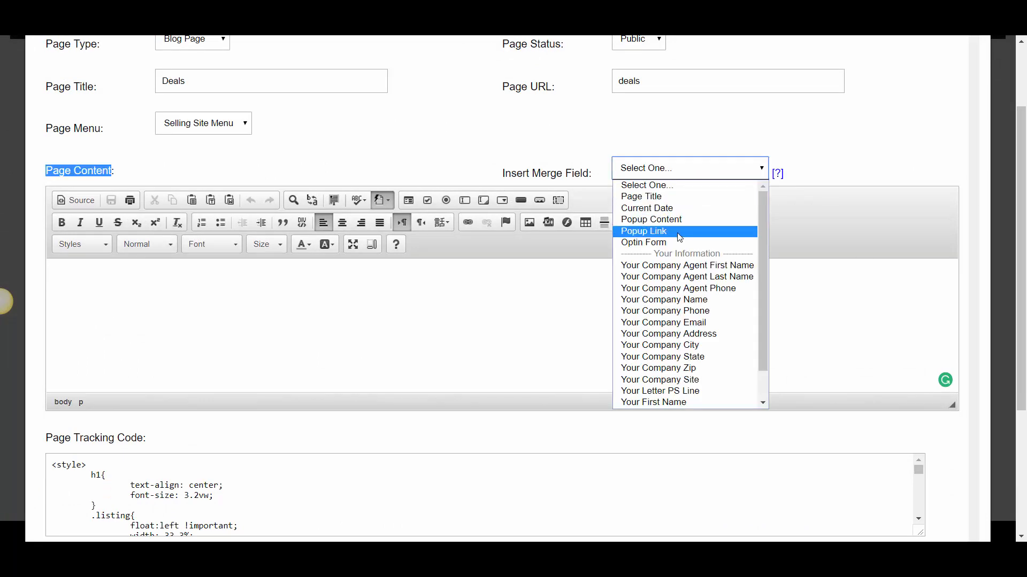
pyautogui.click(664, 221)
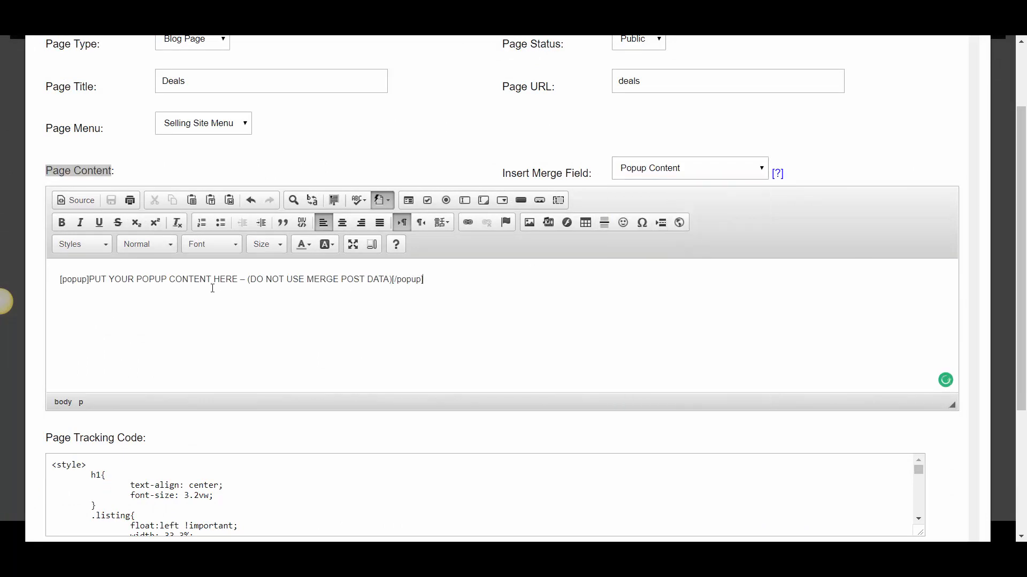
pyautogui.moveTo(90, 278); pyautogui.dragTo(392, 280)
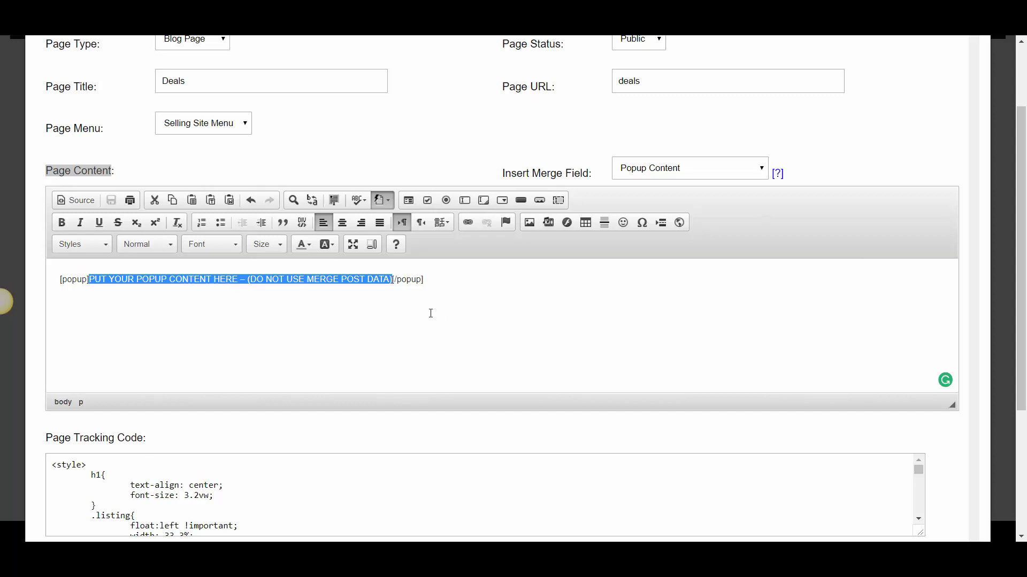
# Save the Deals page with the popup field, check the live deals page and return to the site customization page
pyautogui.scroll(-4, 431, 314)
pyautogui.click(532, 510)
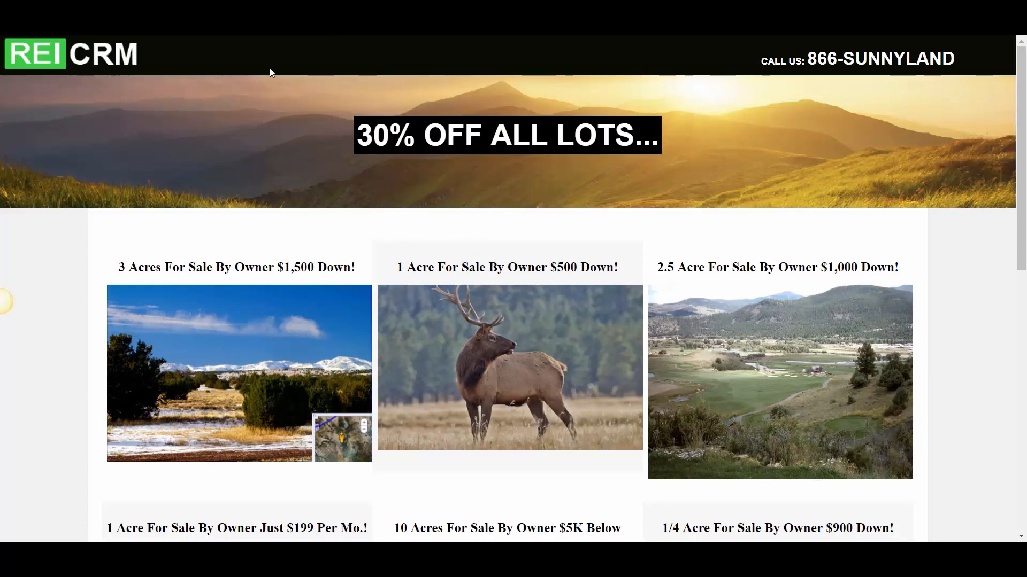
pyautogui.click(187, 16)
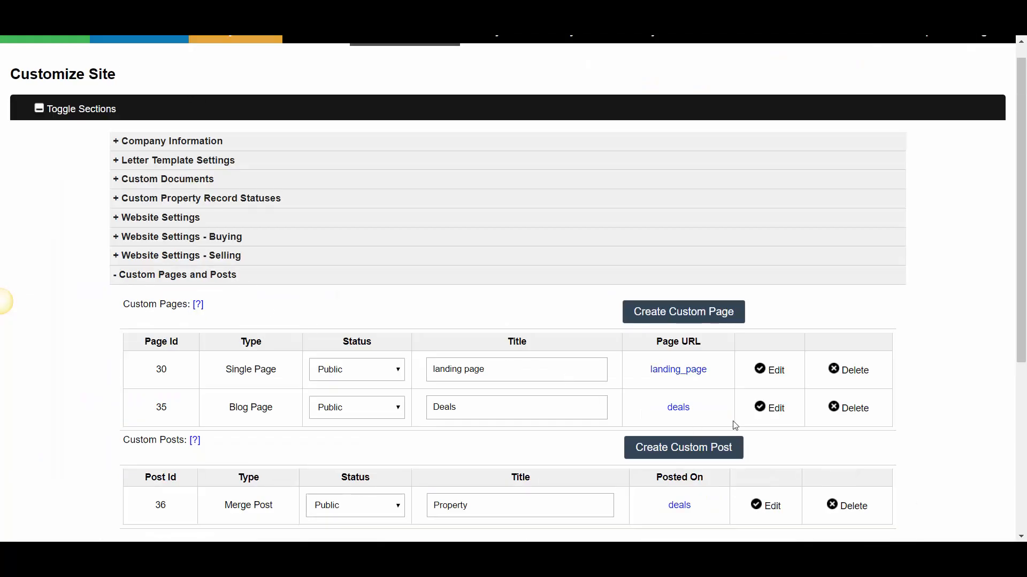
# Reopen the Deals blog page for editing and delete the placeholder text between the popup tags
pyautogui.click(772, 416)
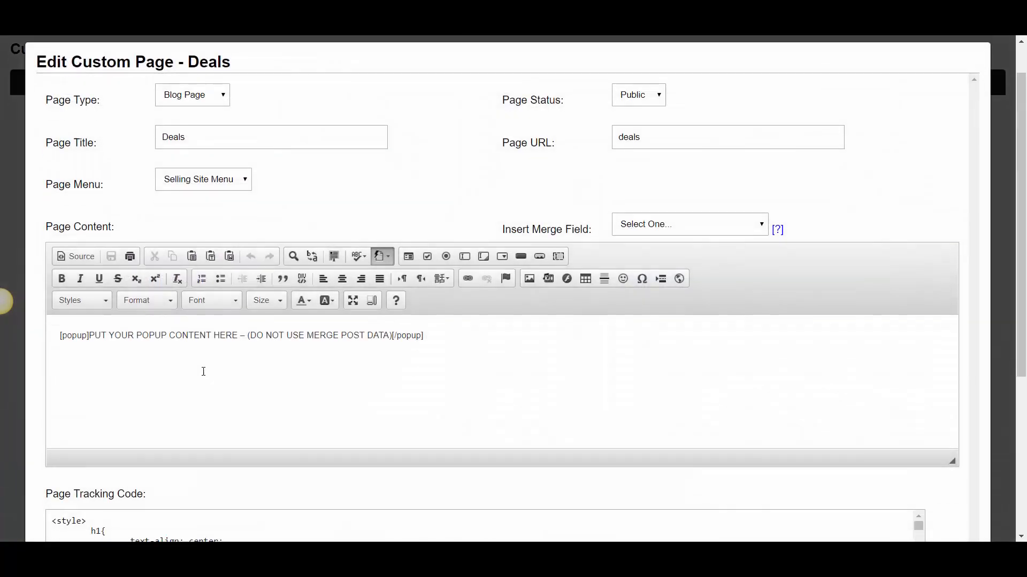
pyautogui.scroll(-1, 95, 285)
pyautogui.moveTo(89, 281); pyautogui.dragTo(394, 283)
pyautogui.press('BackSpace')
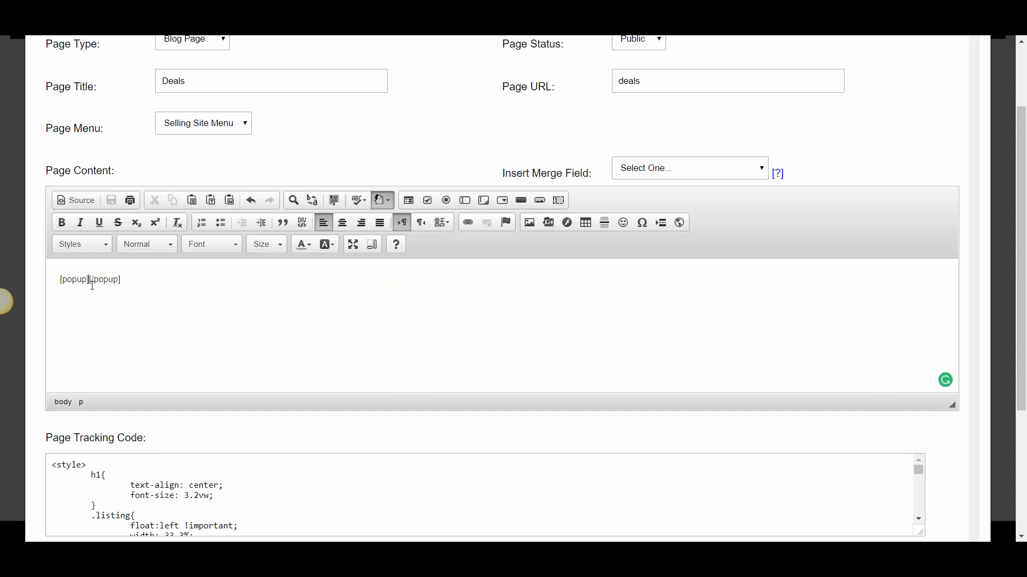
# Enter "Sign up to get 30% off all properties listed..." on its own line between the opening and closing popup tags
pyautogui.press('Return')
pyautogui.press('Return')
pyautogui.write('Sign up to get 30% off all properties list')
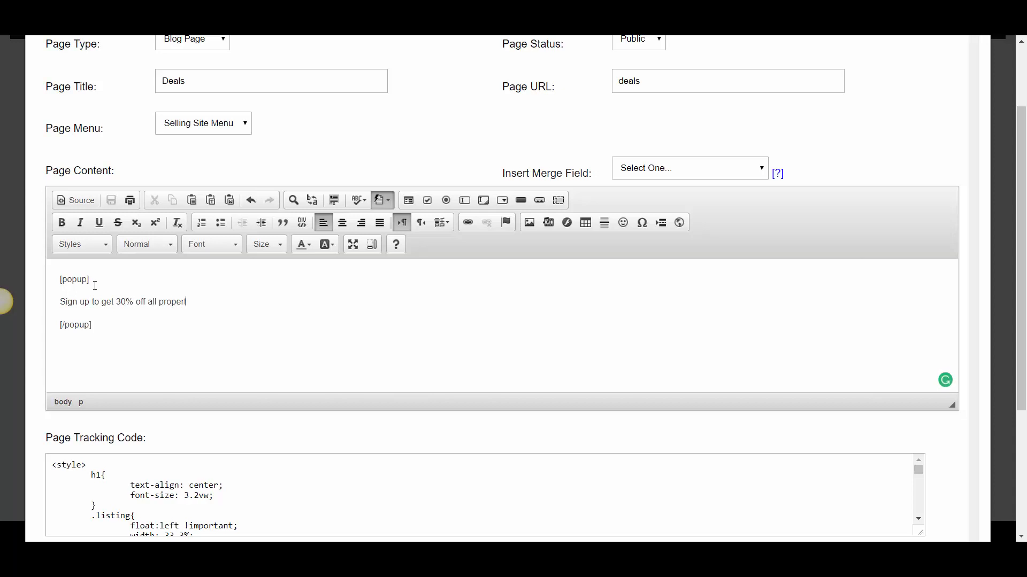
pyautogui.write('ed...')
# Format the "Sign up to get 30% off all properties listed..." line as Heading 1
pyautogui.moveTo(264, 306); pyautogui.dragTo(60, 303)
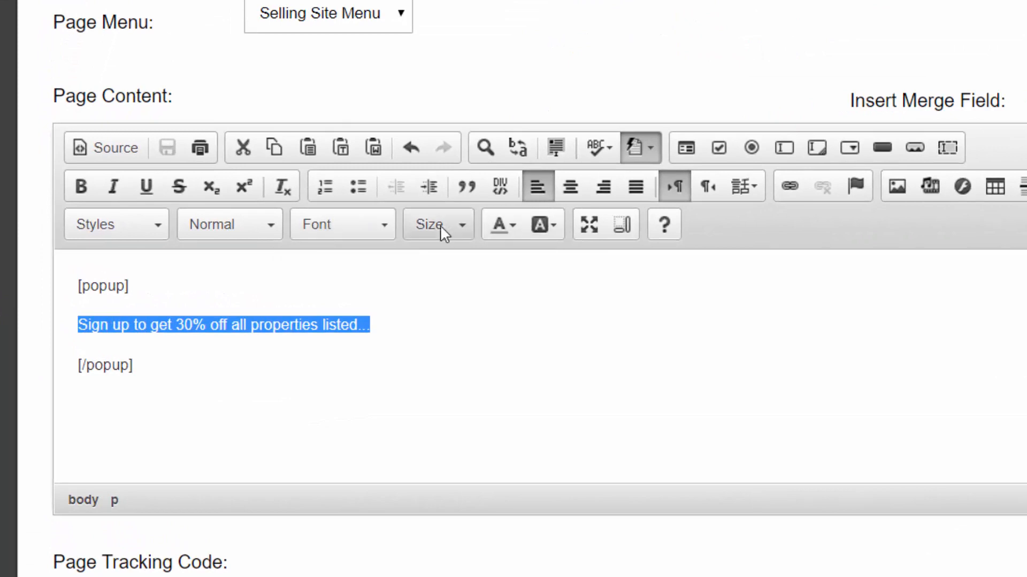
pyautogui.click(254, 234)
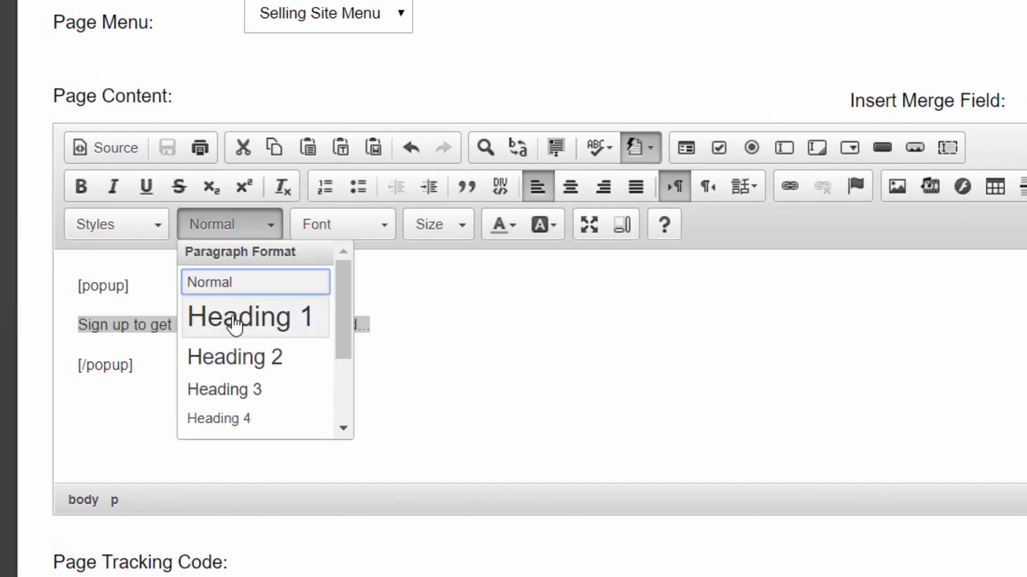
pyautogui.click(238, 322)
pyautogui.click(689, 346)
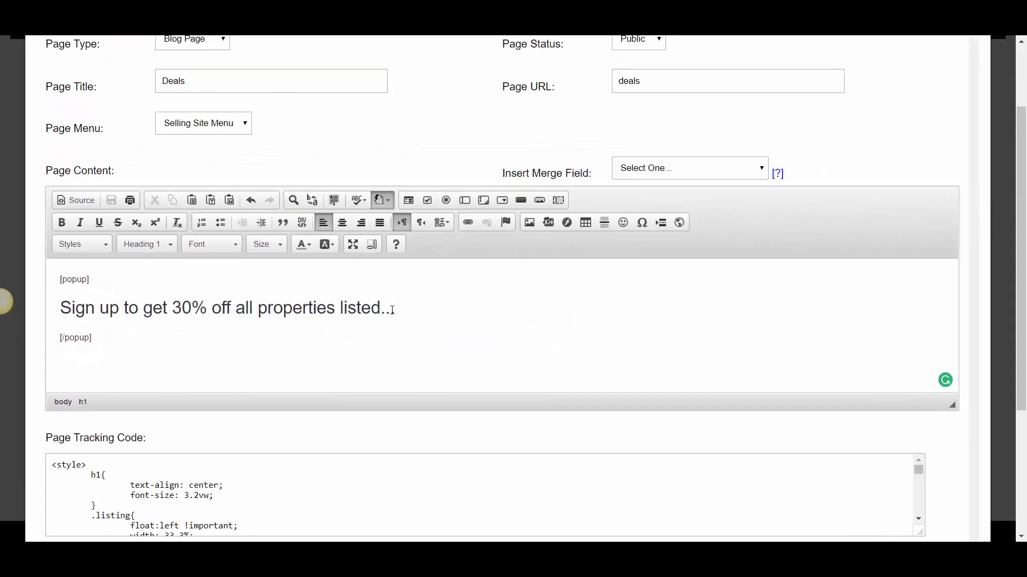
# Insert the Optin Form merge field on its own line between the sign-up heading and the closing popup tag
pyautogui.press('Down')
pyautogui.press('Return')
pyautogui.moveTo(526, 173); pyautogui.dragTo(559, 175)
pyautogui.click(625, 170)
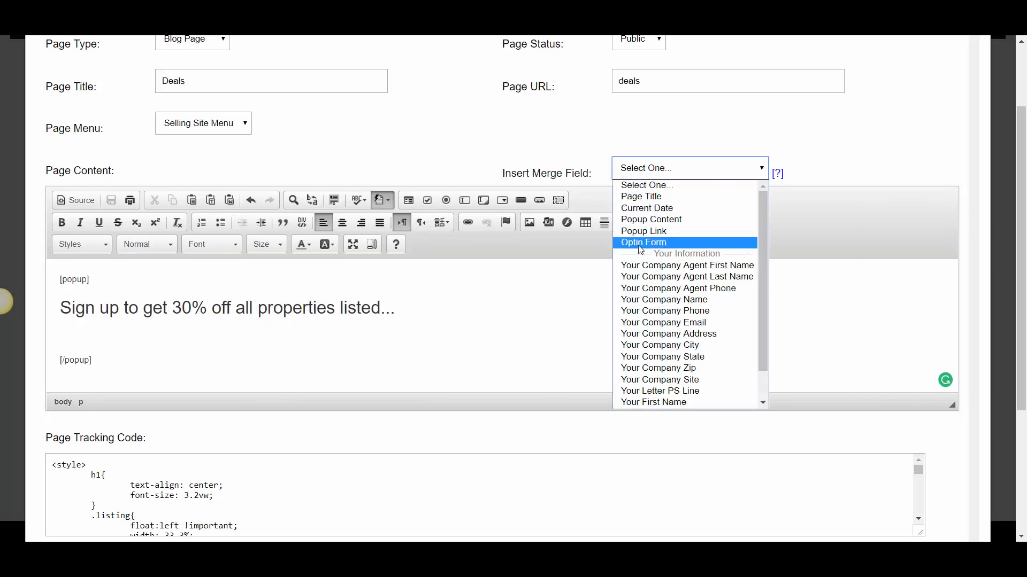
pyautogui.click(644, 244)
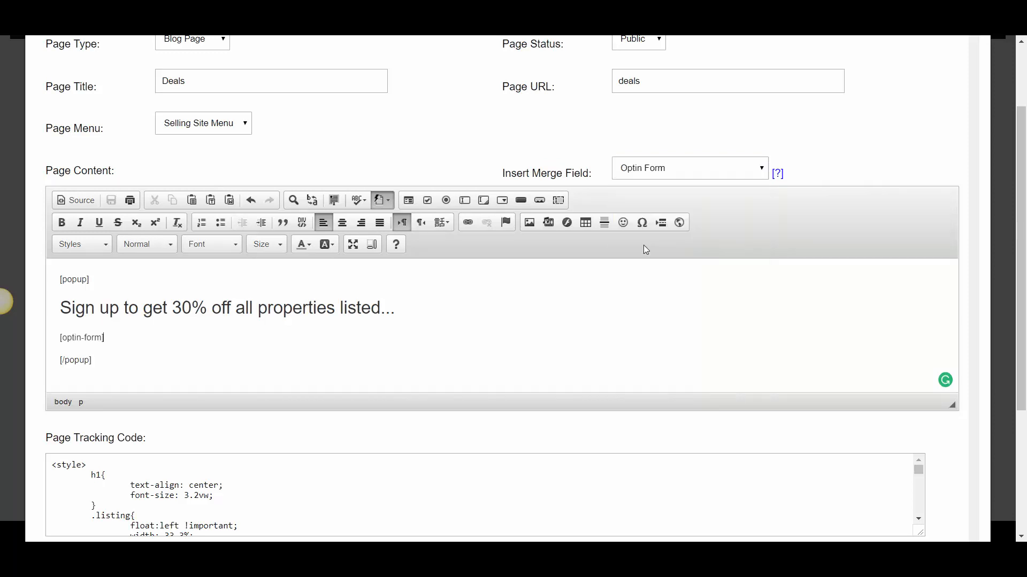
# Review the popup heading and the page's tracking code, then save the Deals page and return to the Custom Pages and Posts list
pyautogui.click(70, 310)
pyautogui.moveTo(64, 310); pyautogui.dragTo(209, 310)
pyautogui.click(266, 309)
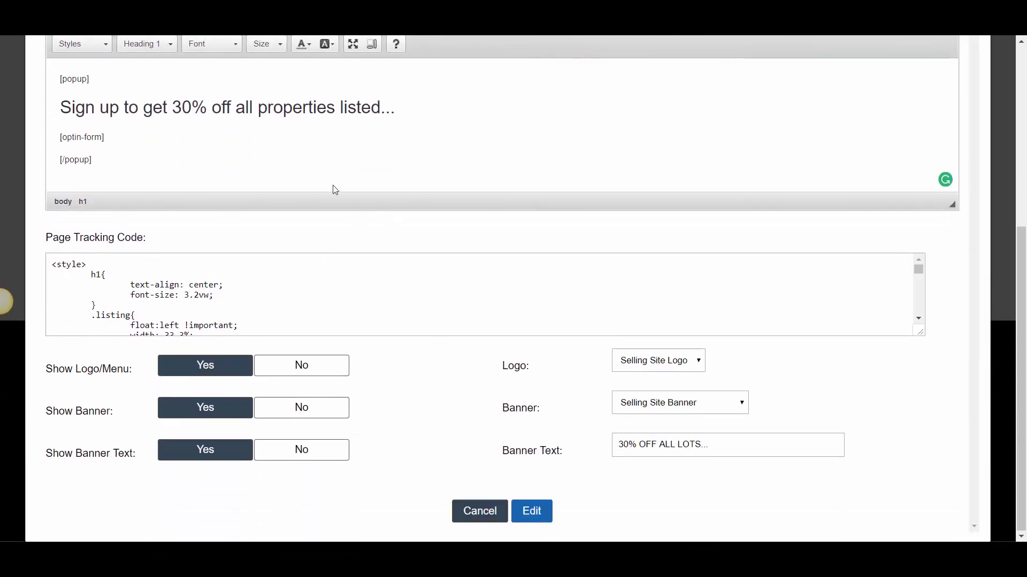
pyautogui.scroll(1, 178, 203)
pyautogui.scroll(-3, 359, 377)
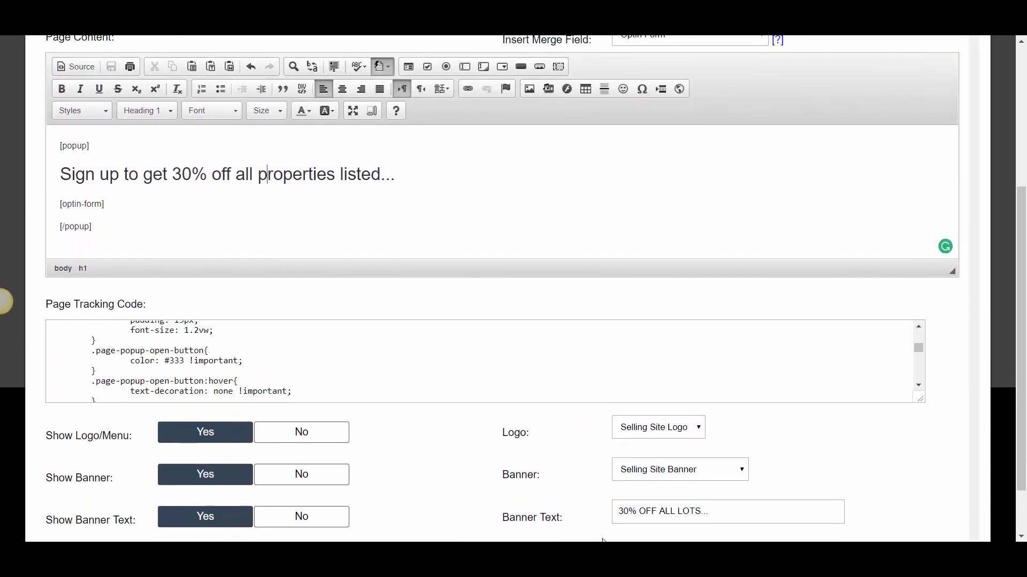
pyautogui.scroll(-1, 549, 169)
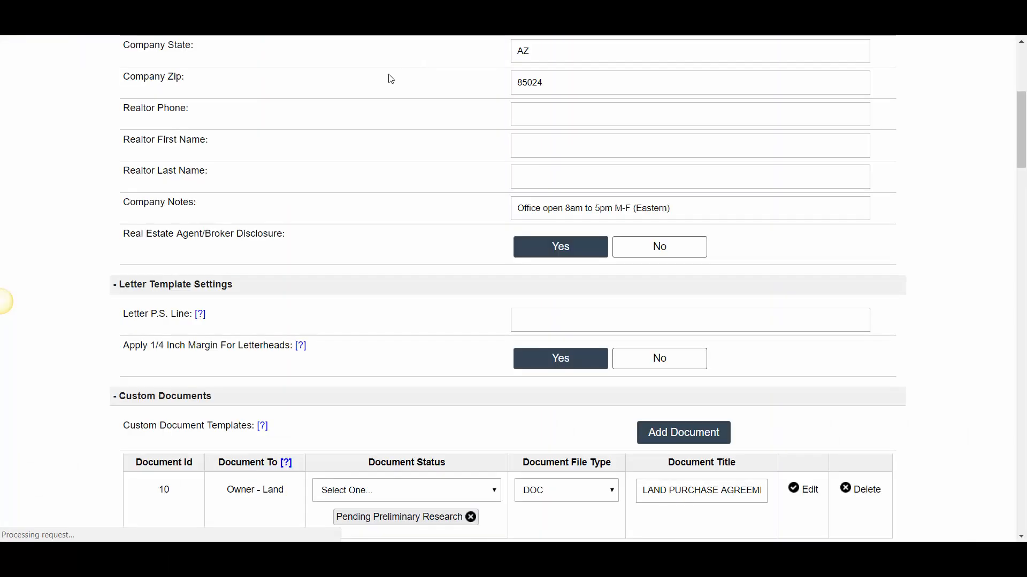
pyautogui.scroll(-10, 311, 91)
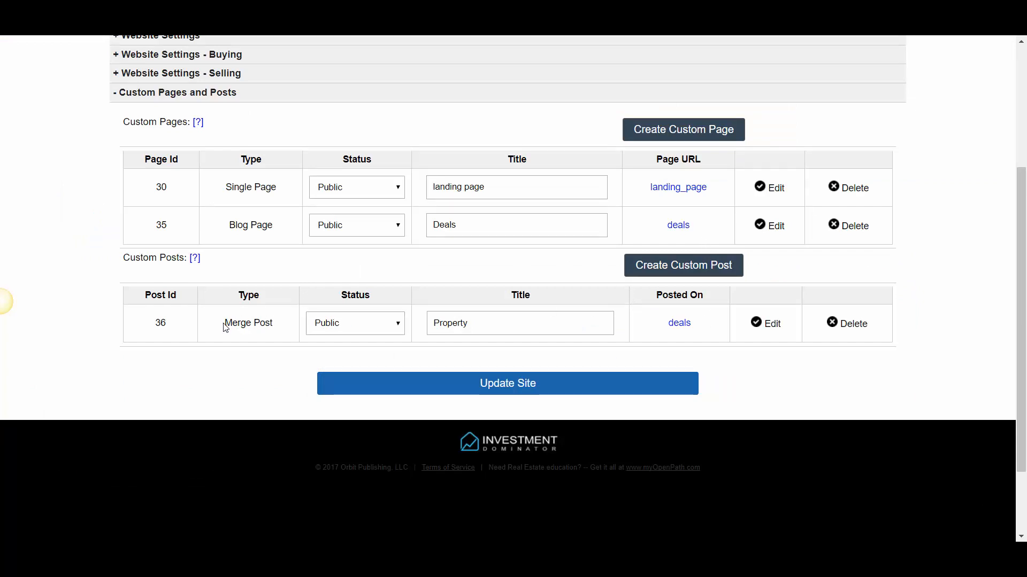
# Open the Property merge post for editing and clear all of its existing post content
pyautogui.moveTo(224, 324); pyautogui.dragTo(276, 324)
pyautogui.click(653, 357)
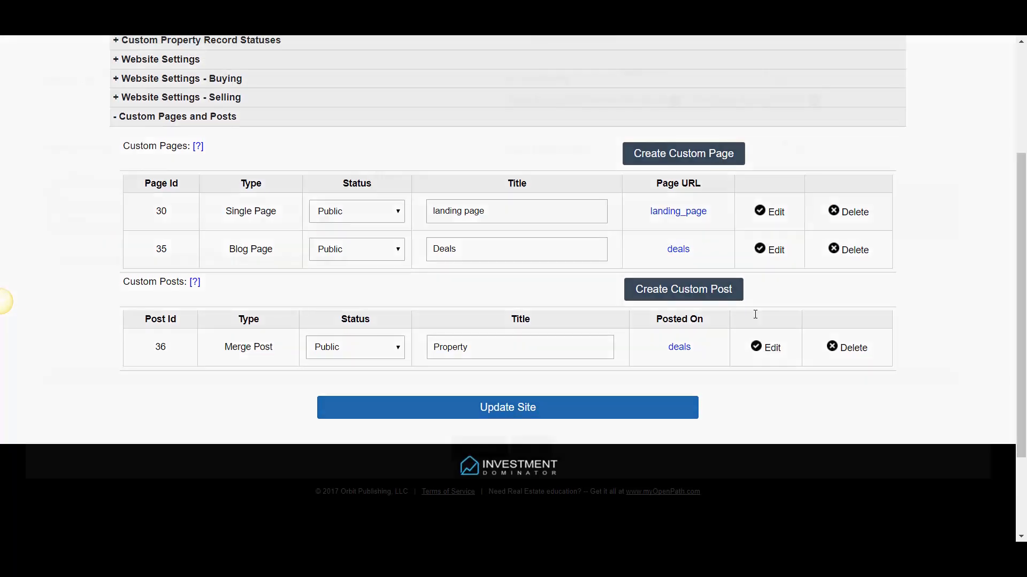
pyautogui.click(766, 347)
pyautogui.scroll(-1, 144, 259)
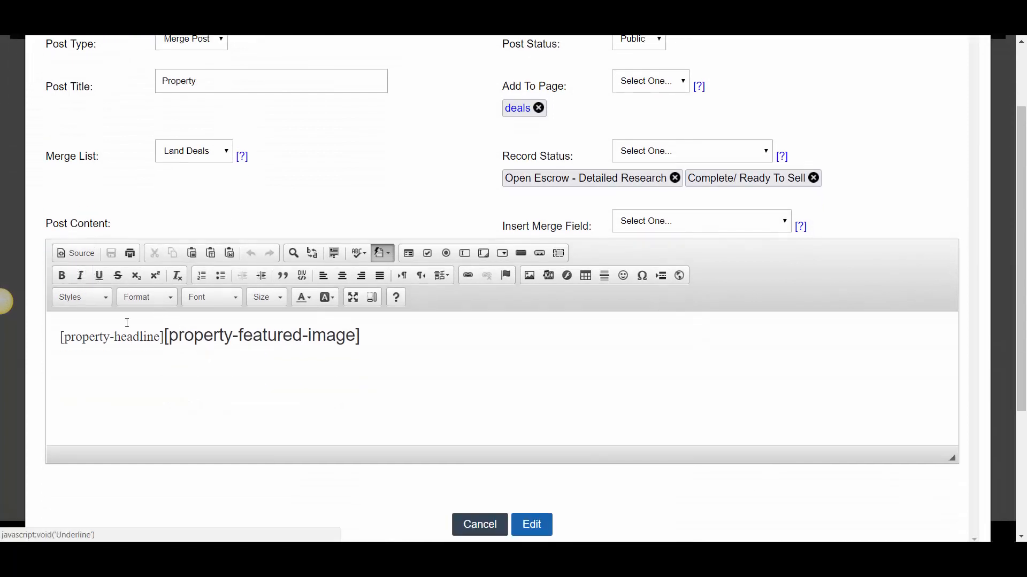
pyautogui.click(146, 336)
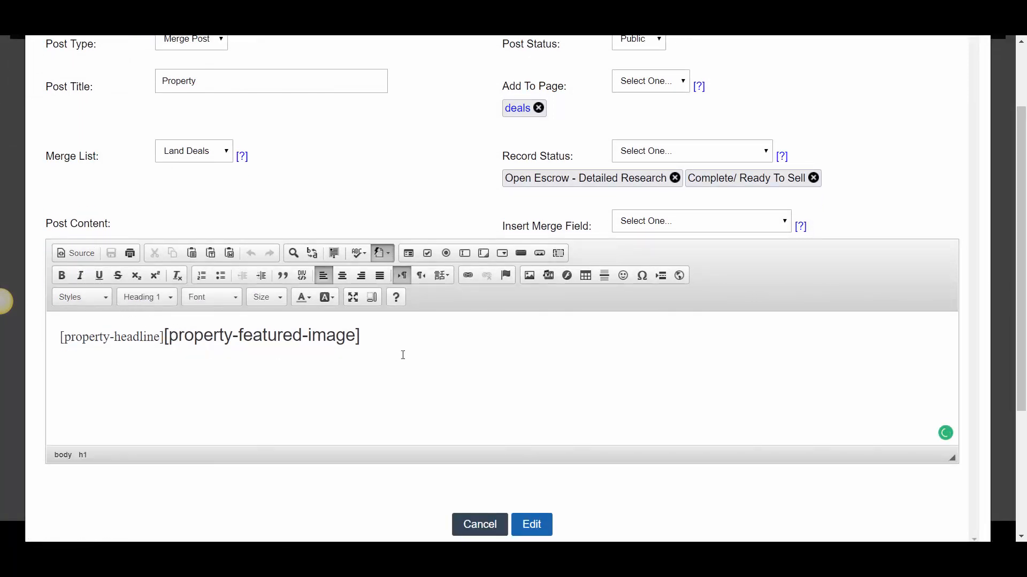
pyautogui.moveTo(401, 353); pyautogui.dragTo(90, 316)
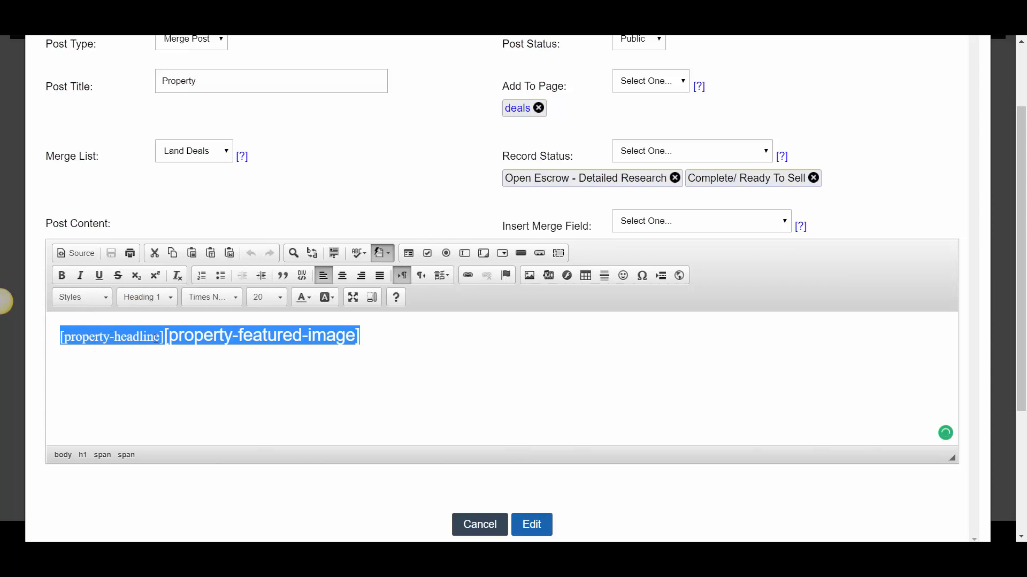
pyautogui.press('Delete')
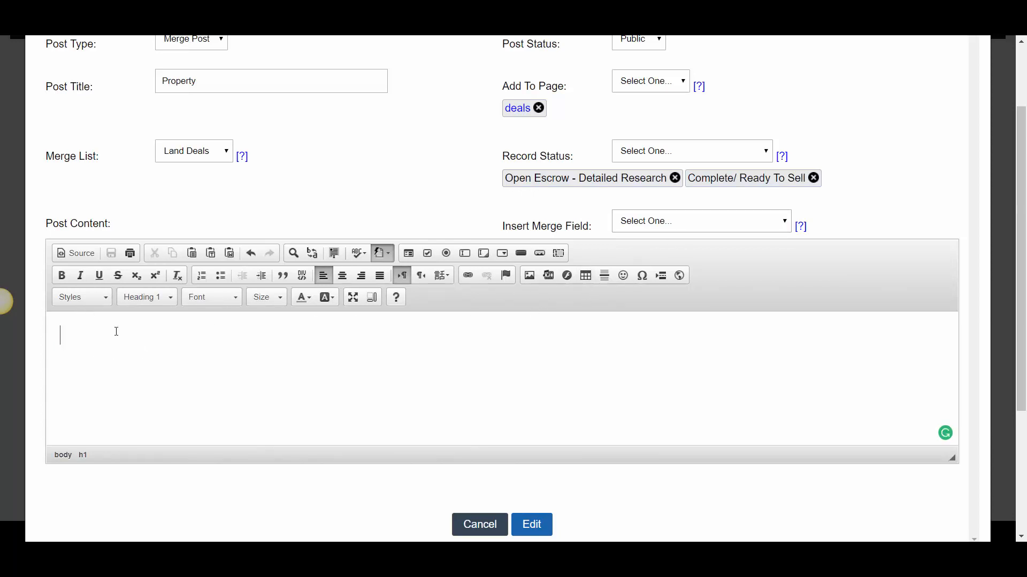
pyautogui.click(75, 253)
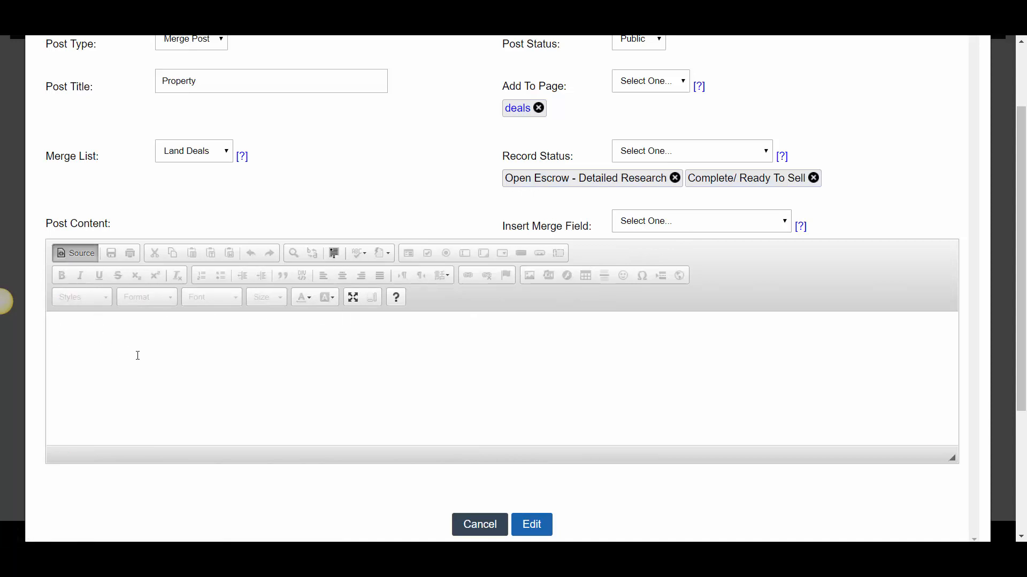
pyautogui.click(75, 253)
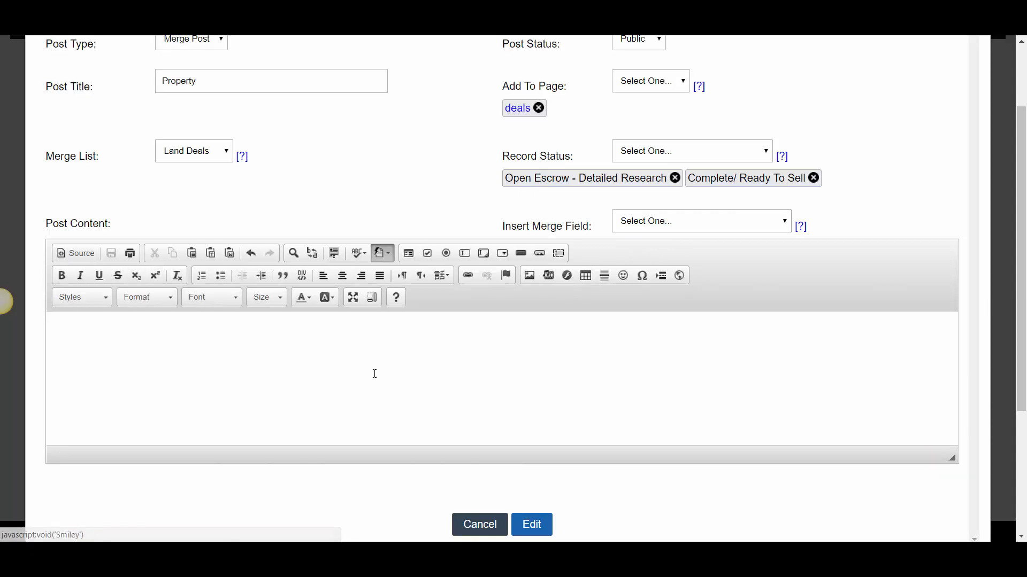
# Insert the Popup Link merge field into the empty post content and review its placeholder text and surrounding tags
pyautogui.click(373, 371)
pyautogui.click(701, 227)
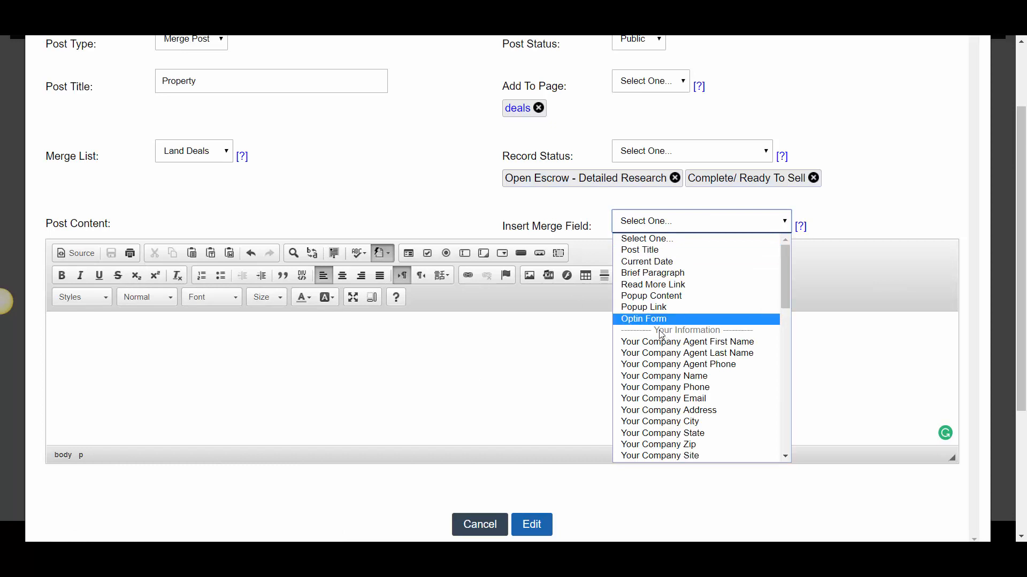
pyautogui.click(655, 308)
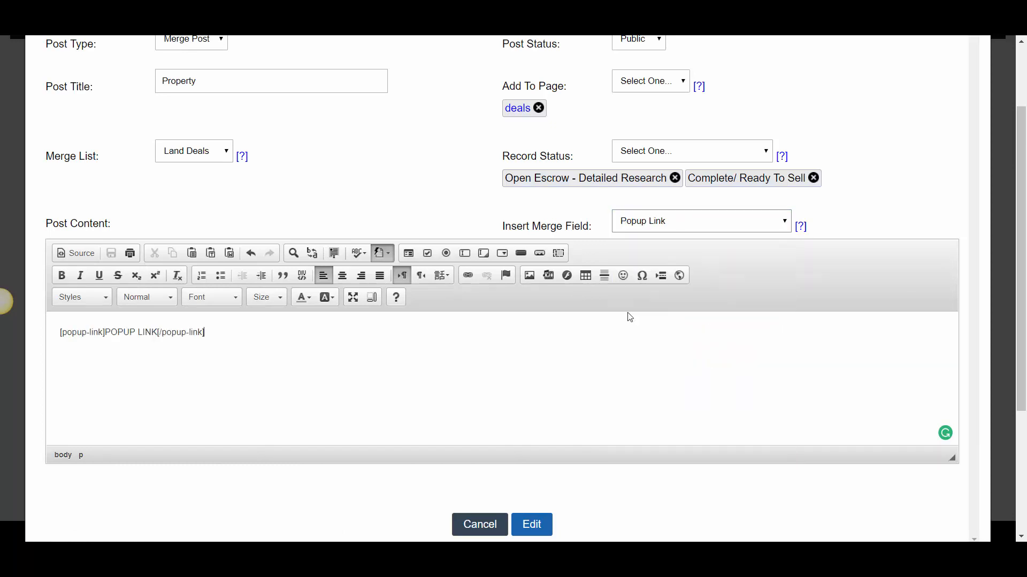
pyautogui.moveTo(106, 333); pyautogui.dragTo(159, 334)
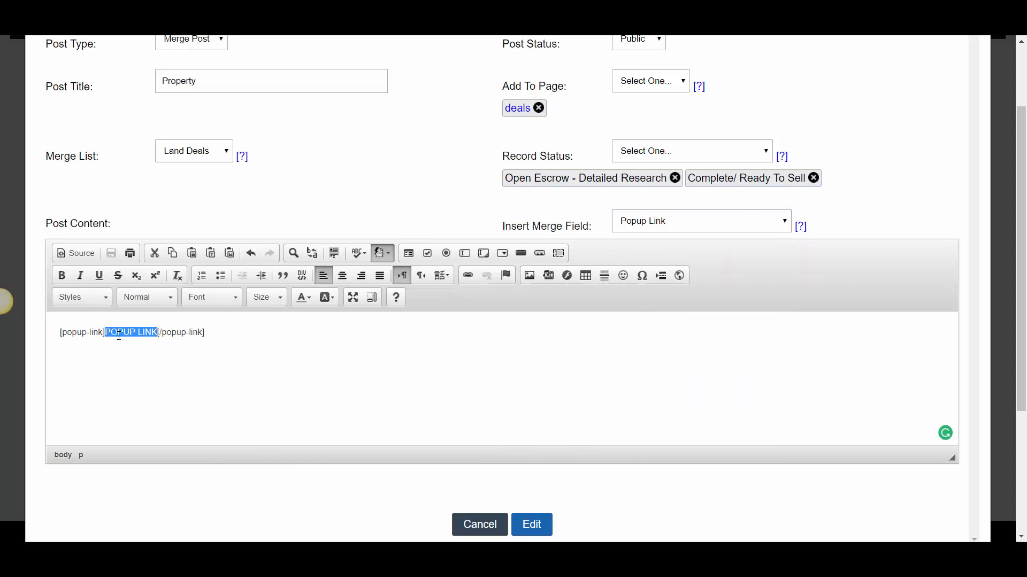
pyautogui.click(159, 334)
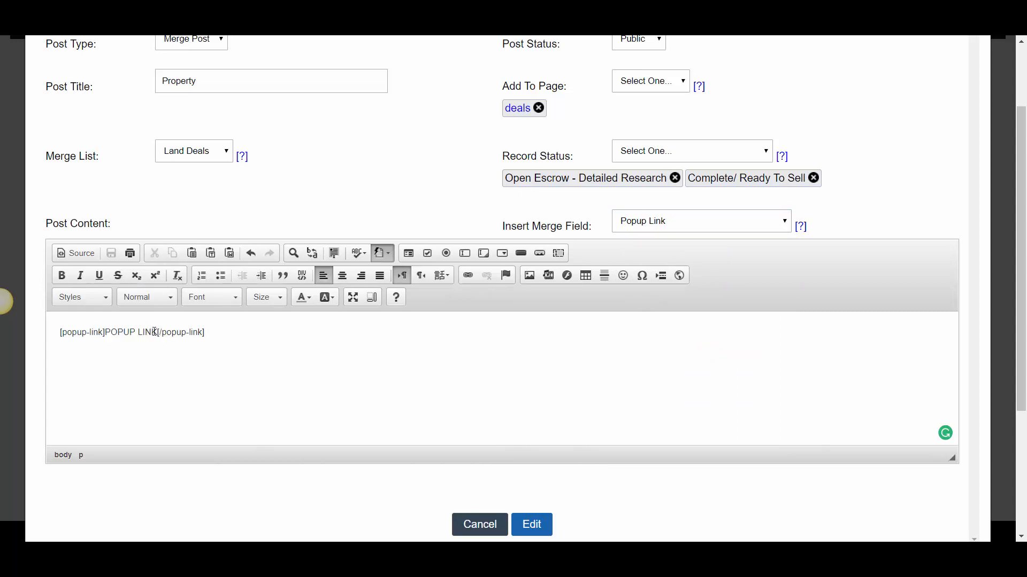
pyautogui.moveTo(158, 332); pyautogui.dragTo(107, 333)
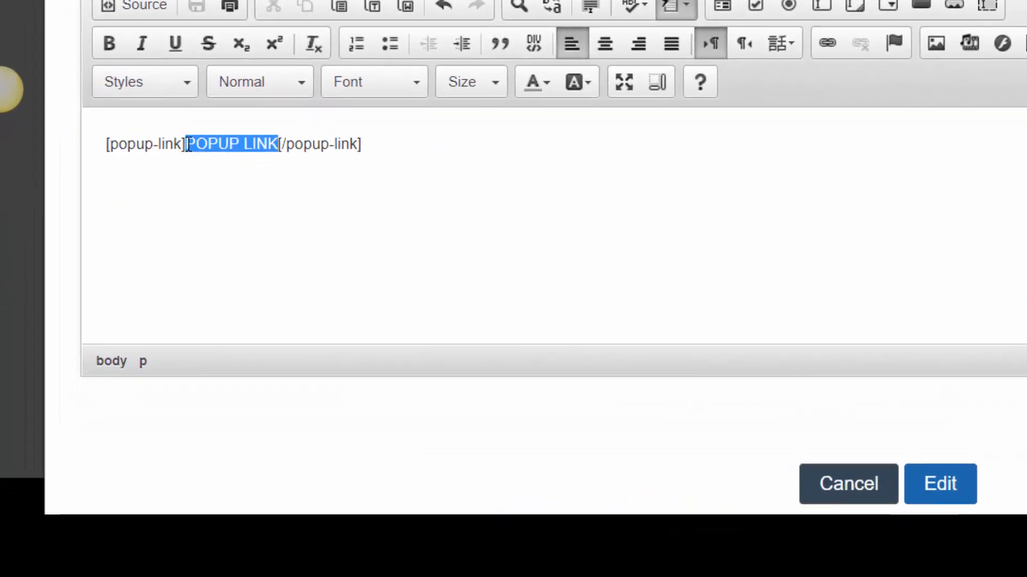
pyautogui.click(339, 145)
pyautogui.click(145, 146)
pyautogui.click(215, 147)
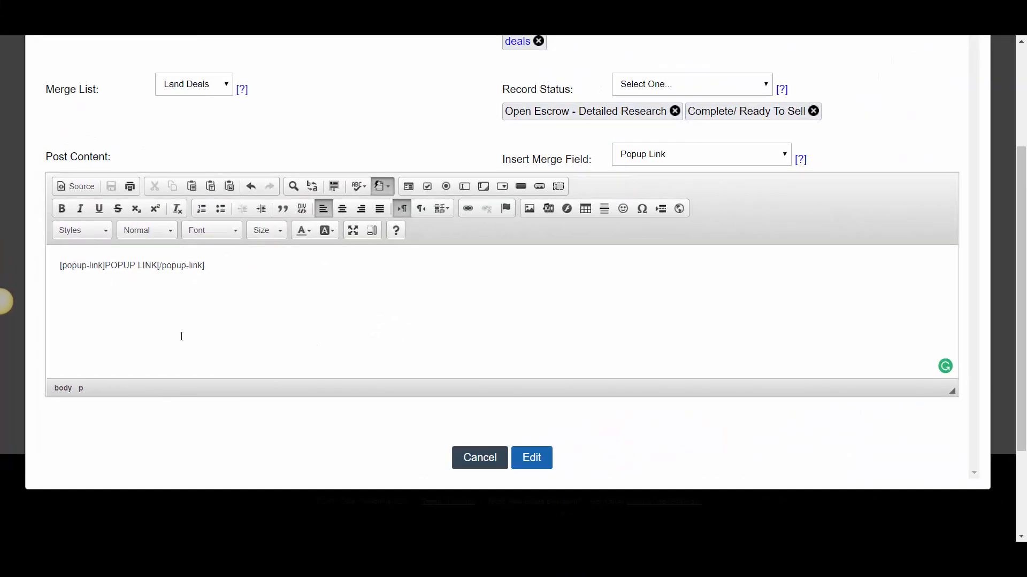
# Save the Property post and test its first popup link on the live deals page, closing the sign-up popup
pyautogui.click(695, 422)
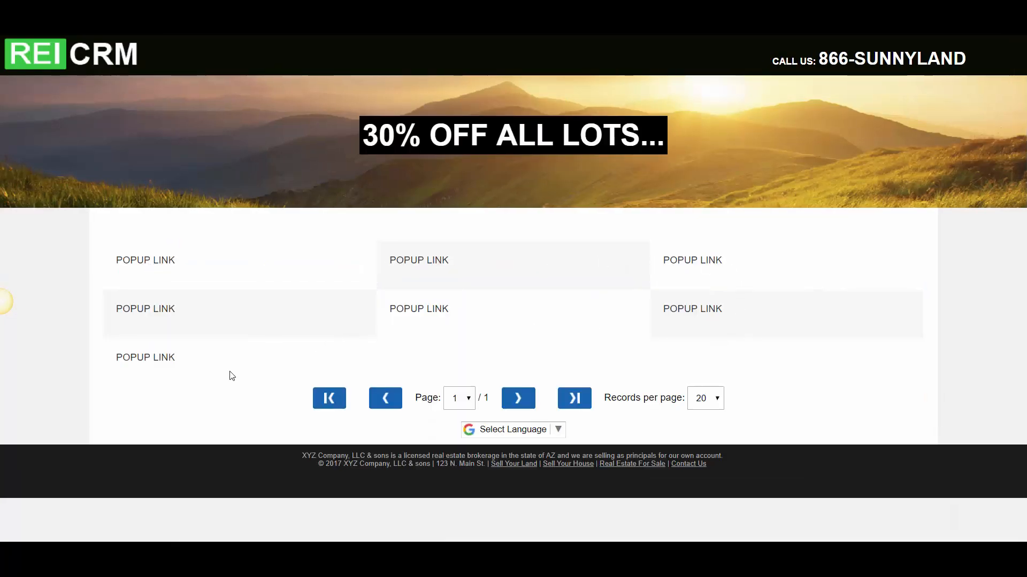
pyautogui.click(153, 263)
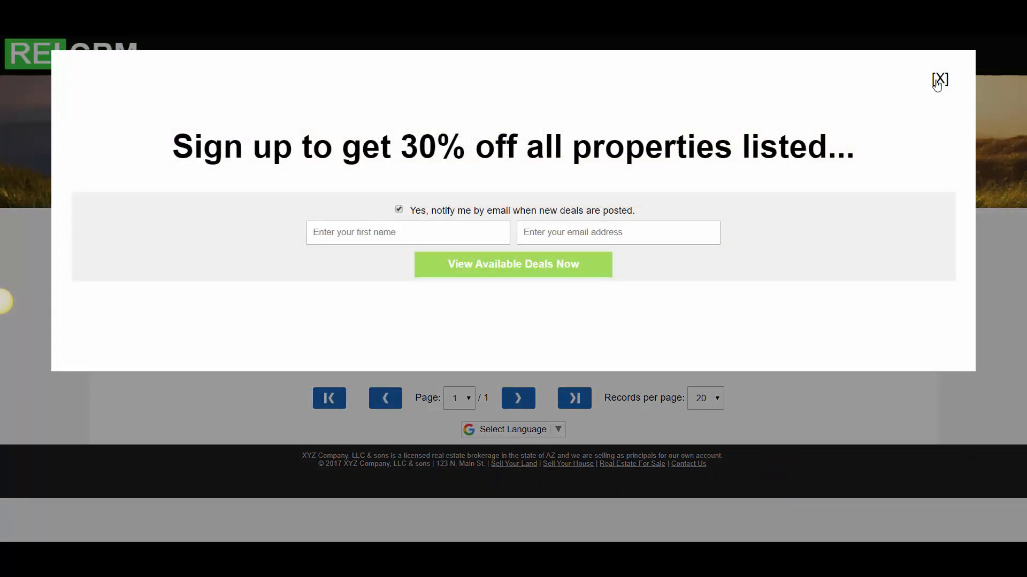
pyautogui.click(938, 80)
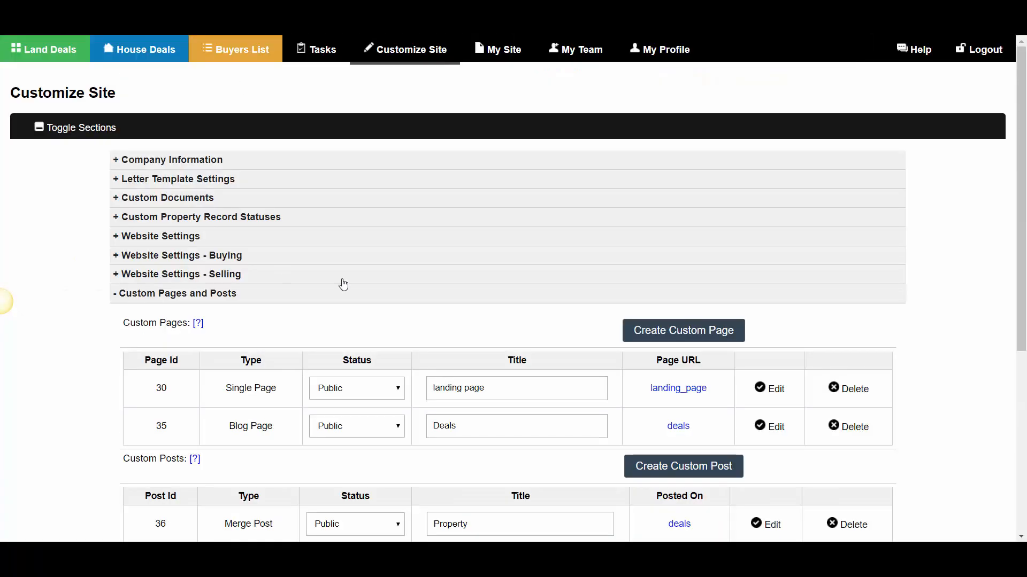
# Reopen the Property post and replace the "POPUP LINK" placeholder with a blank line between the opening and closing popup-link tags
pyautogui.scroll(-3, 341, 284)
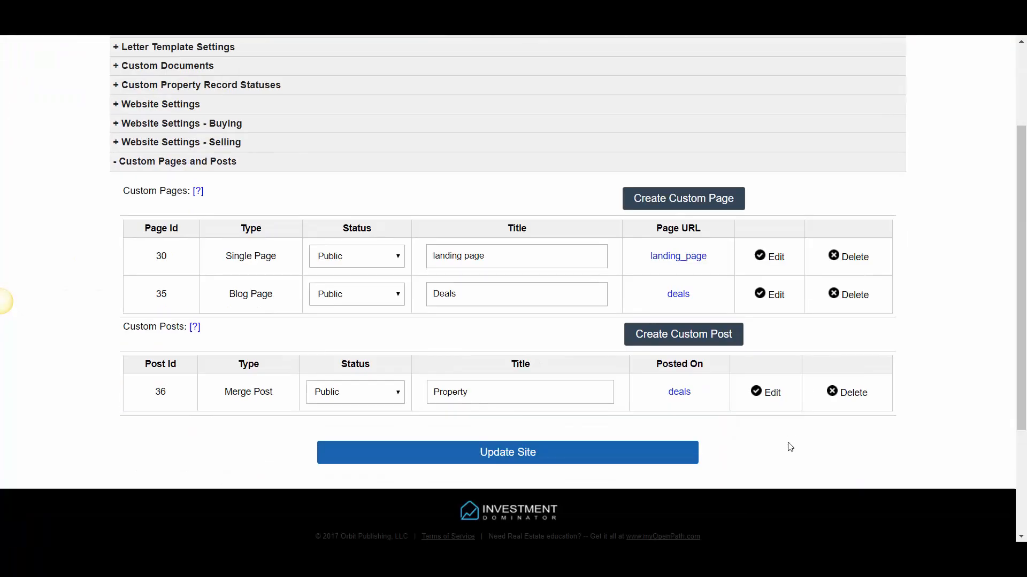
pyautogui.click(769, 397)
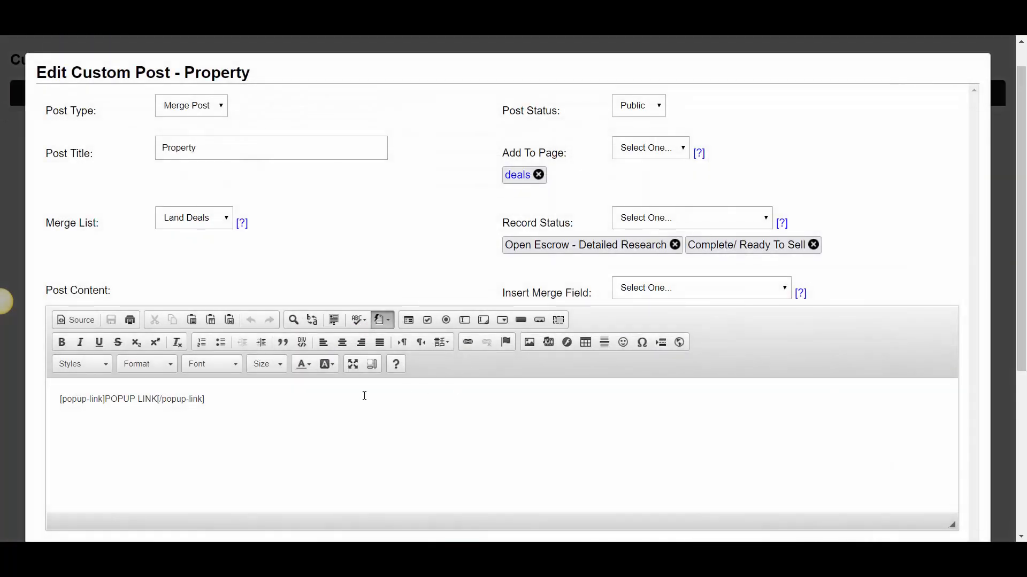
pyautogui.scroll(-2, 177, 374)
pyautogui.moveTo(155, 334); pyautogui.dragTo(106, 333)
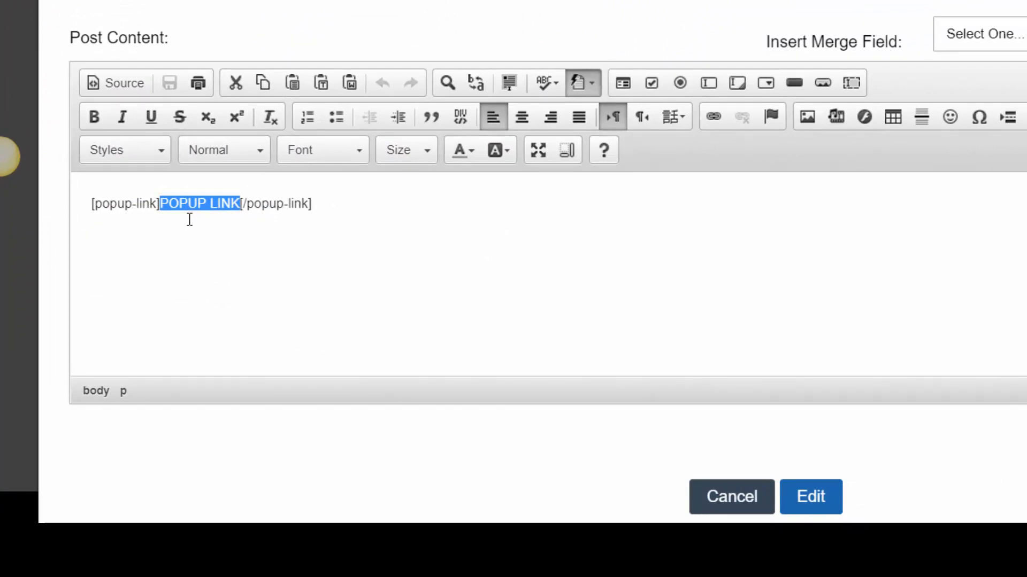
pyautogui.press('Return')
pyautogui.click(223, 221)
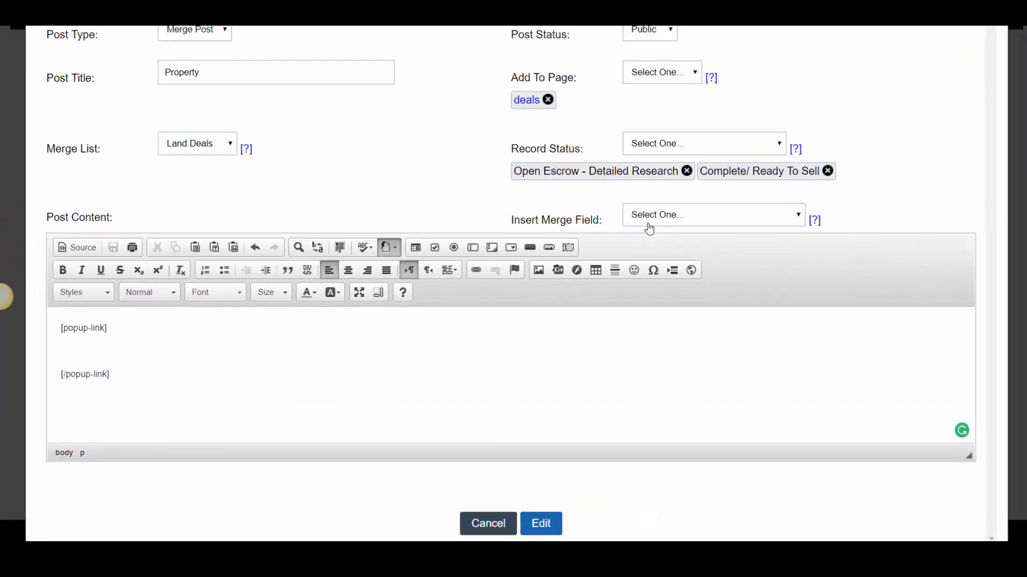
# Insert the Property Headline merge field on the blank line between the popup-link tags
pyautogui.click(984, 34)
pyautogui.scroll(-10, 701, 355)
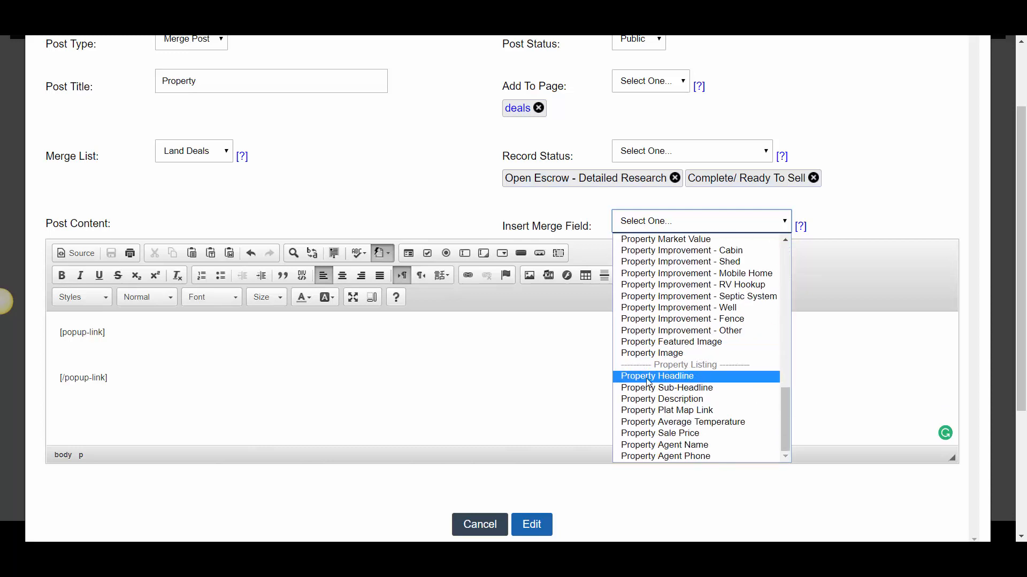
pyautogui.click(648, 377)
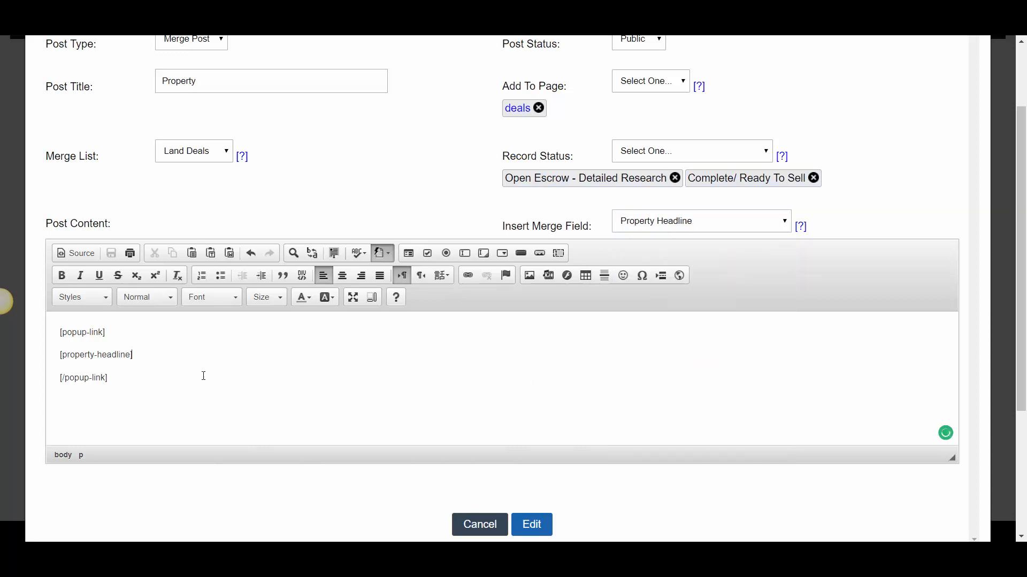
# Insert the Property Featured Image merge field on a new line below the headline field and save the post
pyautogui.click(145, 357)
pyautogui.press('Return')
pyautogui.click(666, 222)
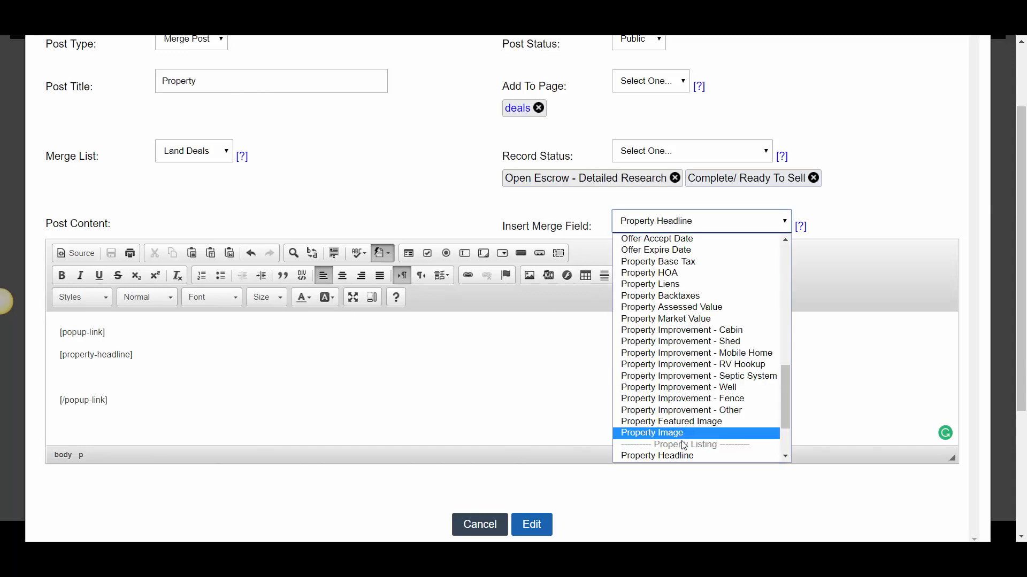
pyautogui.scroll(-3, 684, 385)
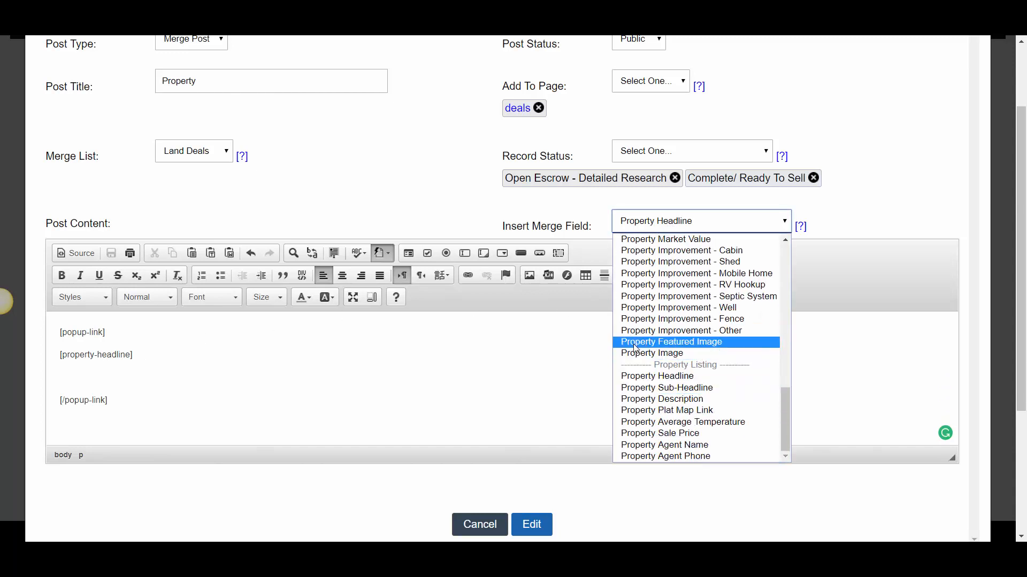
pyautogui.click(653, 345)
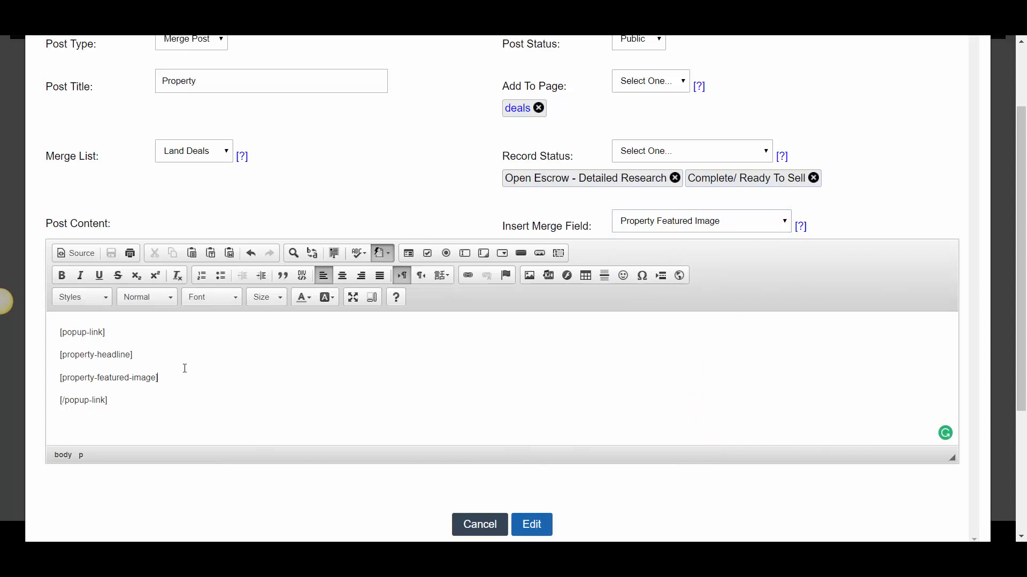
pyautogui.click(532, 524)
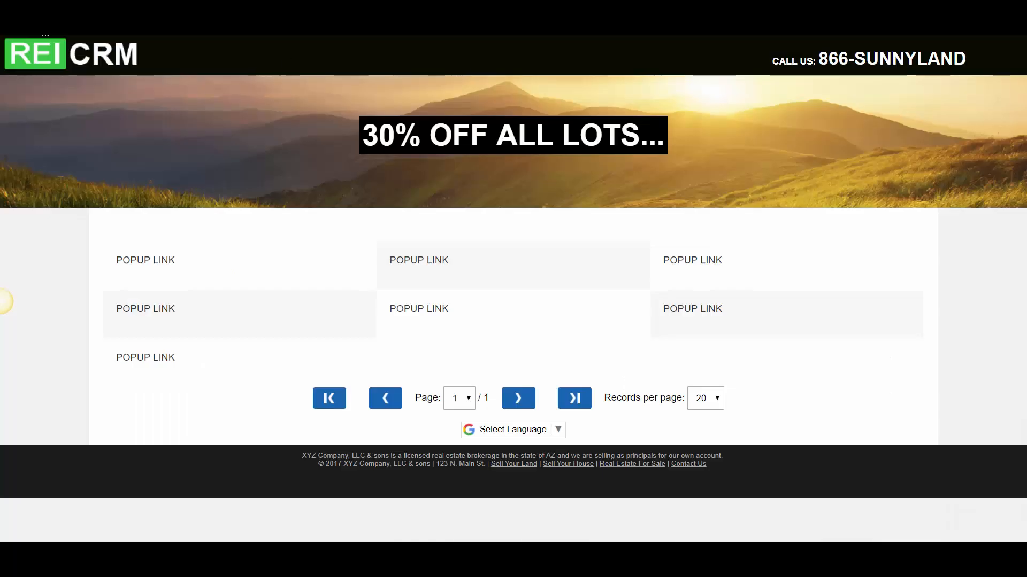
# Reload the live deals page and examine the headlines, images and spacing of the property grid
pyautogui.click(43, 27)
pyautogui.scroll(-7, 554, 334)
pyautogui.scroll(3, 556, 337)
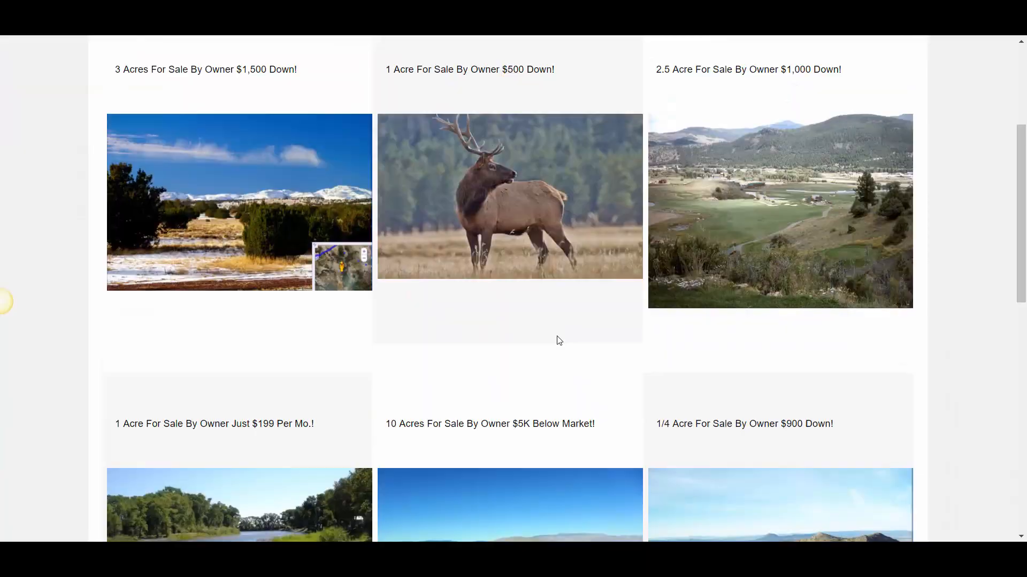
pyautogui.scroll(4, 559, 341)
pyautogui.scroll(-1, 310, 329)
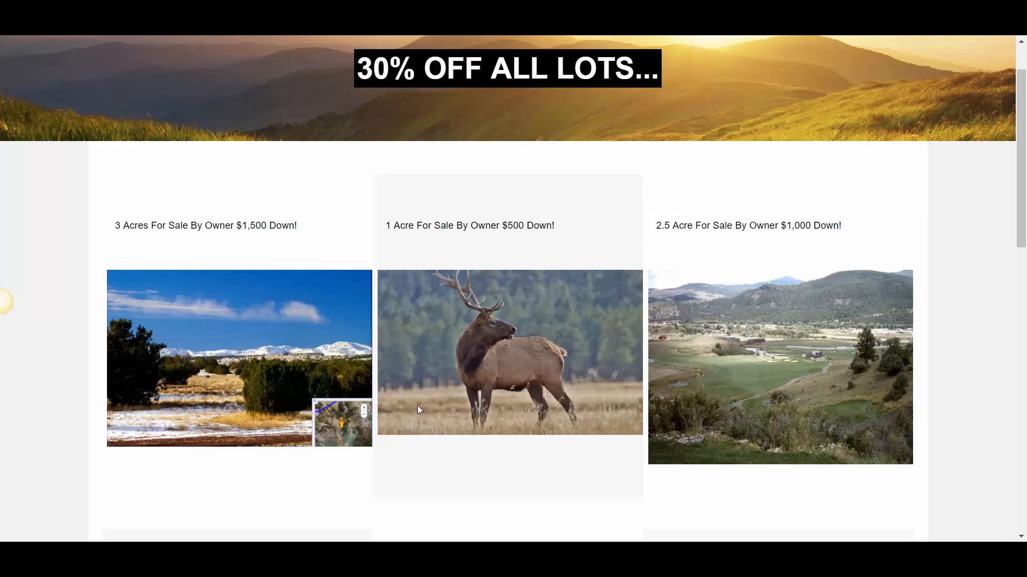
pyautogui.scroll(-3, 344, 383)
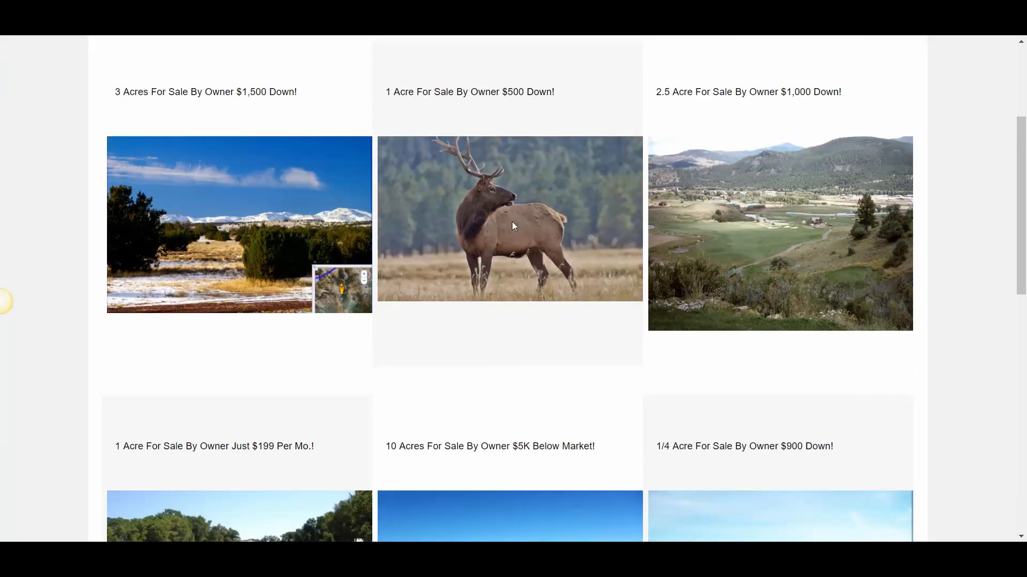
pyautogui.scroll(4, 538, 194)
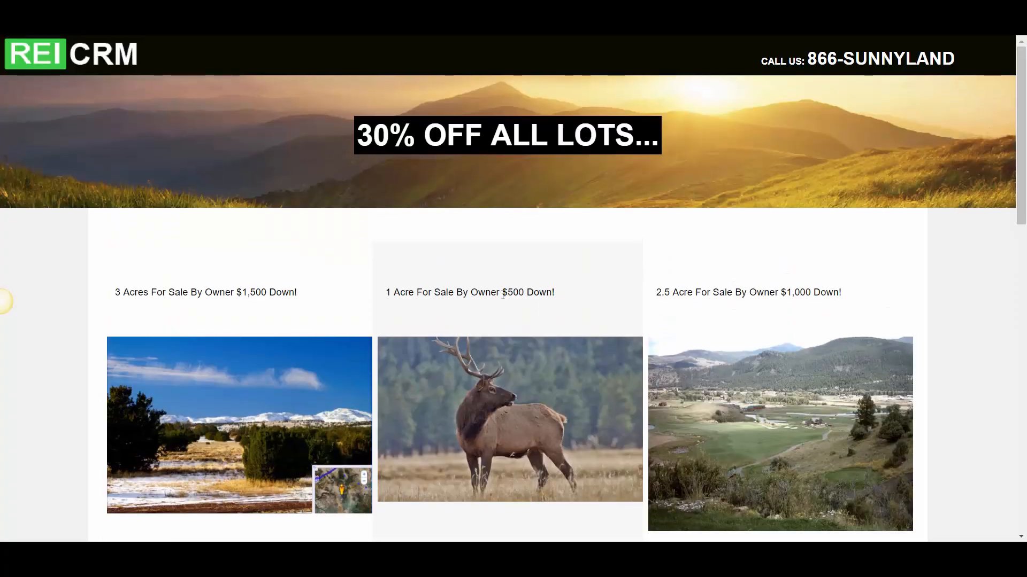
pyautogui.scroll(-5, 513, 395)
pyautogui.scroll(3, 473, 395)
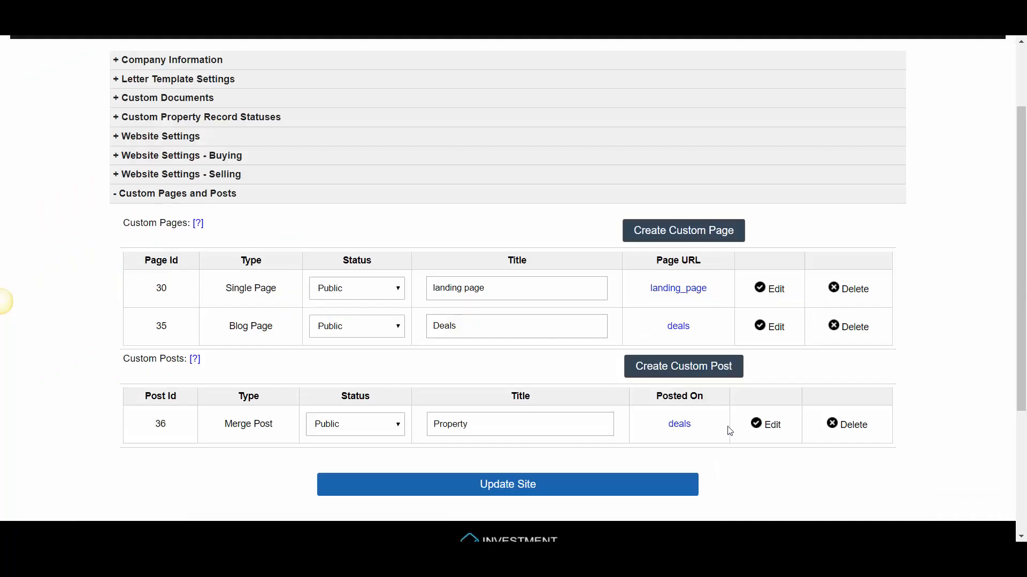
# Reopen the Property post for editing and show its content as HTML source
pyautogui.click(767, 425)
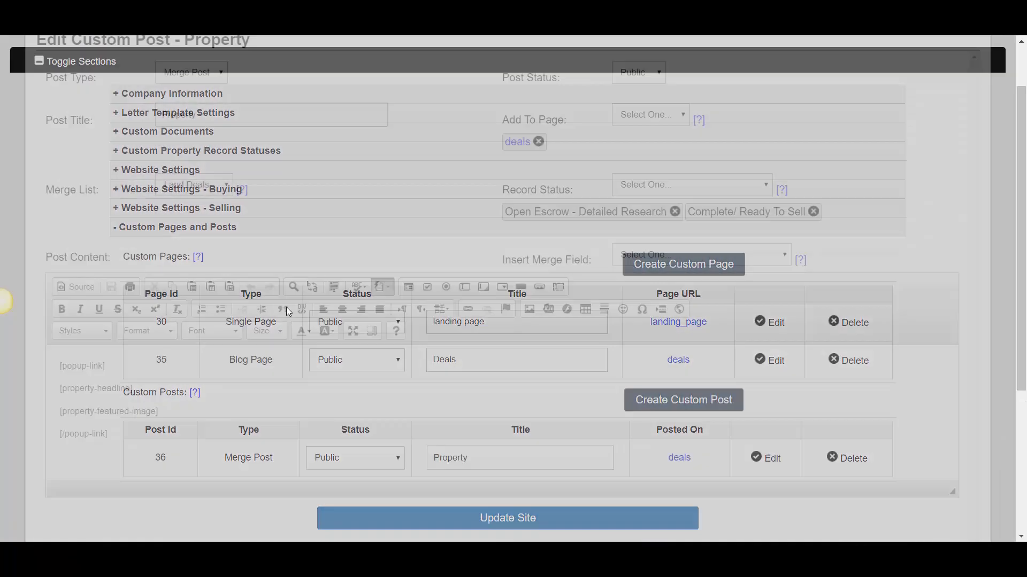
pyautogui.click(74, 320)
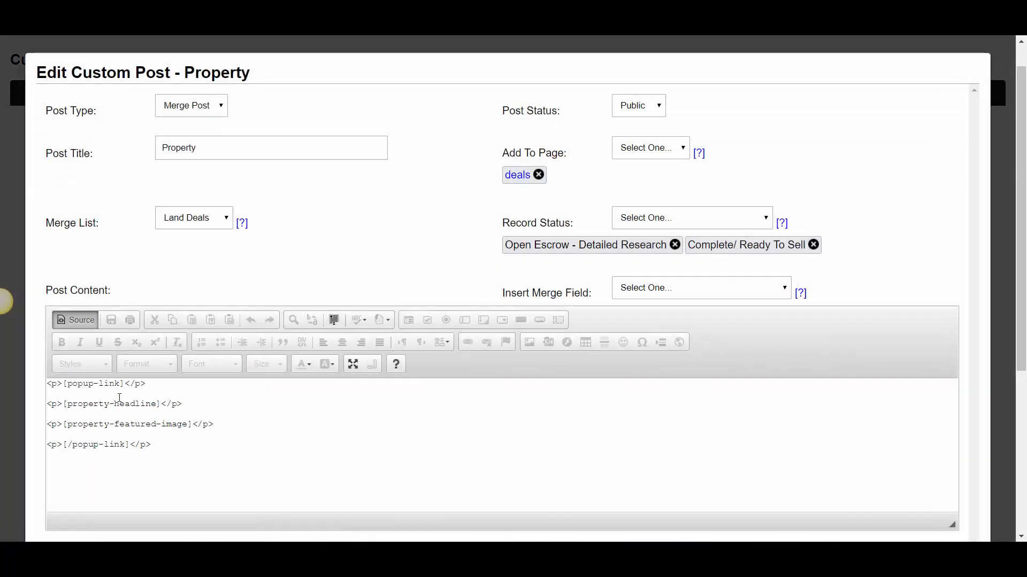
pyautogui.click(76, 323)
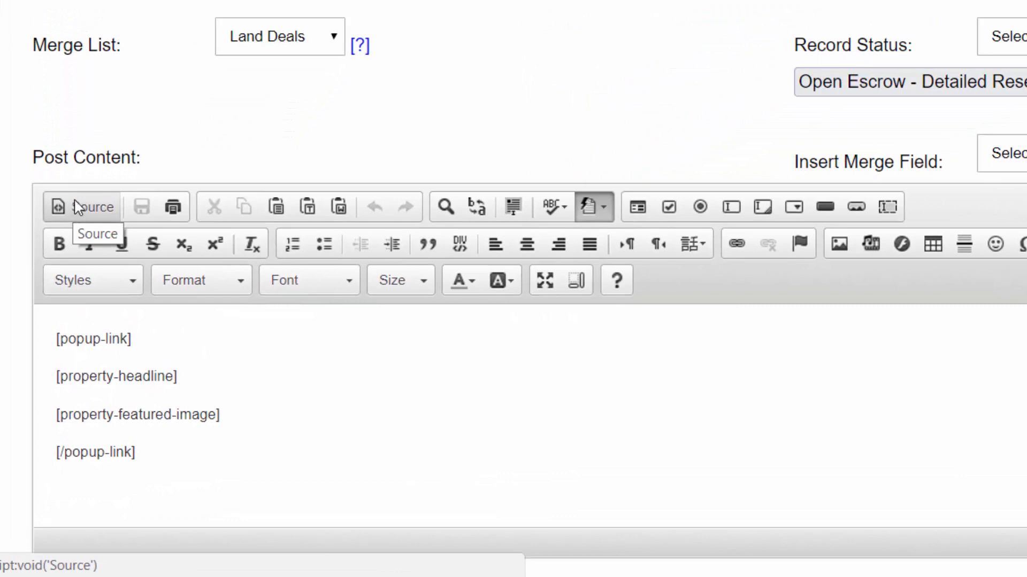
pyautogui.click(75, 210)
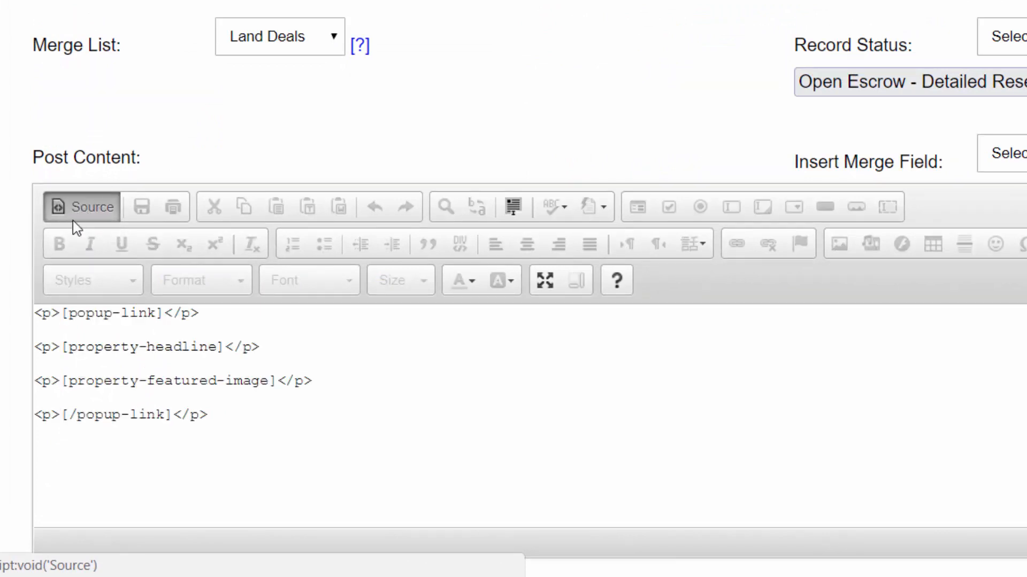
# Remove the opening and closing paragraph tags around the property-headline and property-featured-image merge fields in the HTML source
pyautogui.scroll(-2, 78, 230)
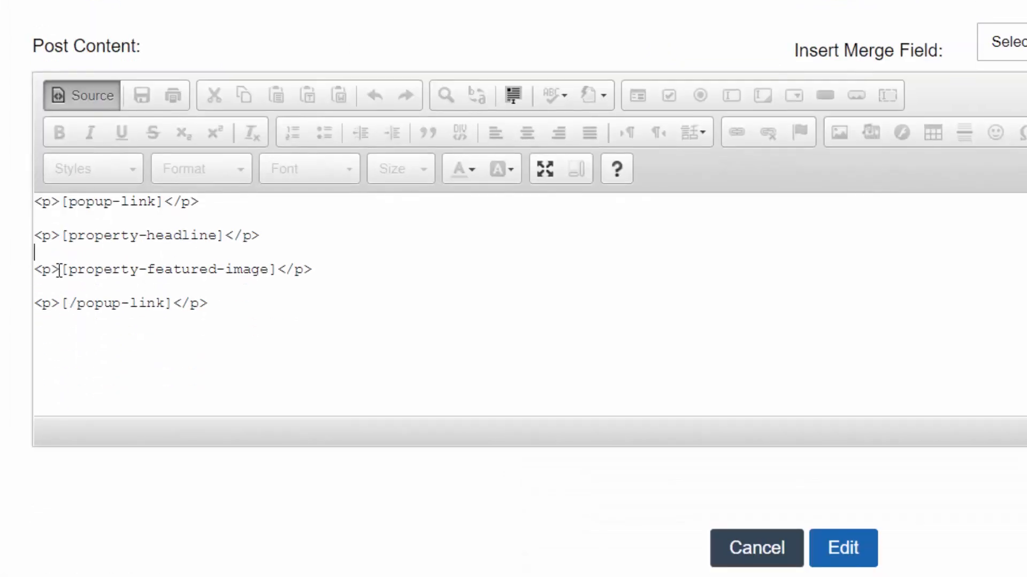
pyautogui.moveTo(60, 270); pyautogui.dragTo(34, 275)
pyautogui.press('Delete')
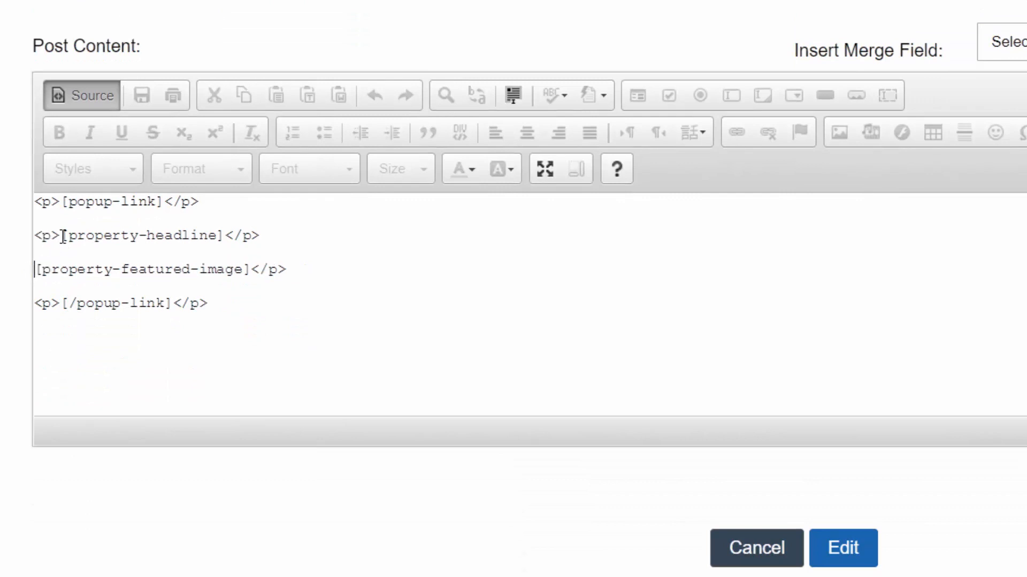
pyautogui.moveTo(60, 236); pyautogui.dragTo(30, 243)
pyautogui.press('Delete')
pyautogui.click(251, 236)
pyautogui.press('BackSpace')
pyautogui.press('BackSpace')
pyautogui.press('BackSpace')
pyautogui.press('BackSpace')
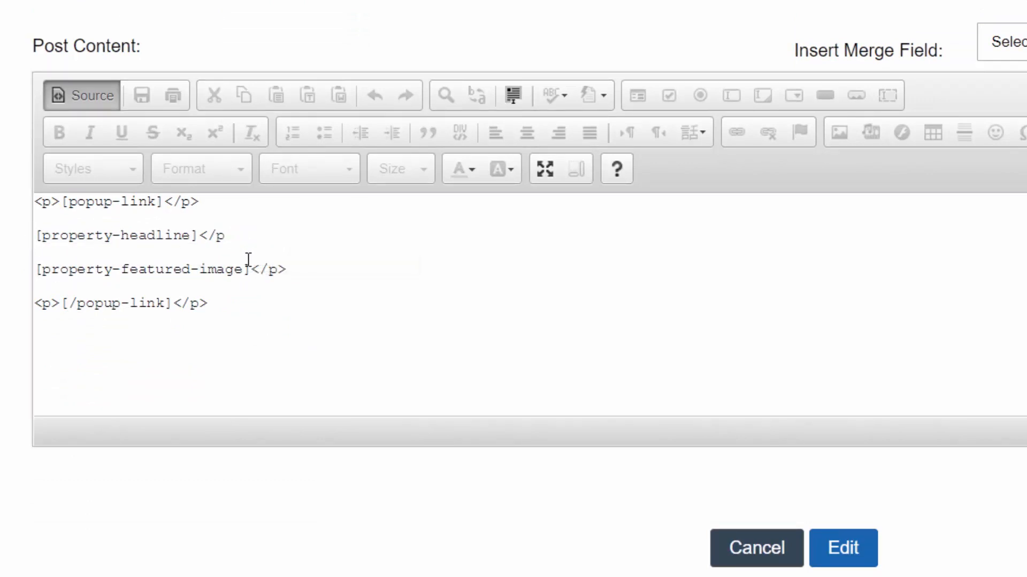
pyautogui.click(289, 269)
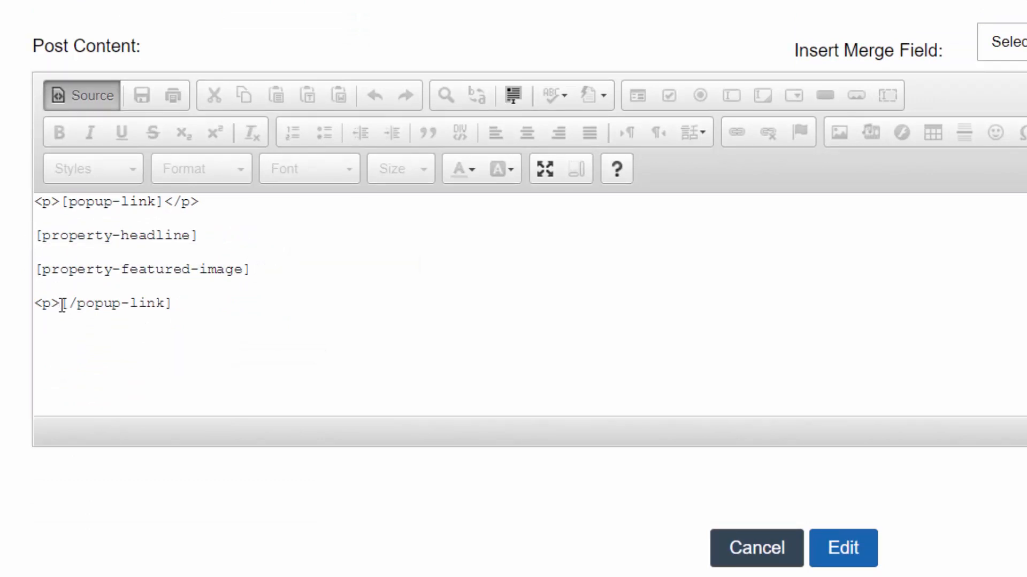
# Remove the opening paragraph tags in front of both popup-link tags and select the closing tag after the first one
pyautogui.moveTo(62, 305); pyautogui.dragTo(27, 313)
pyautogui.press('Delete')
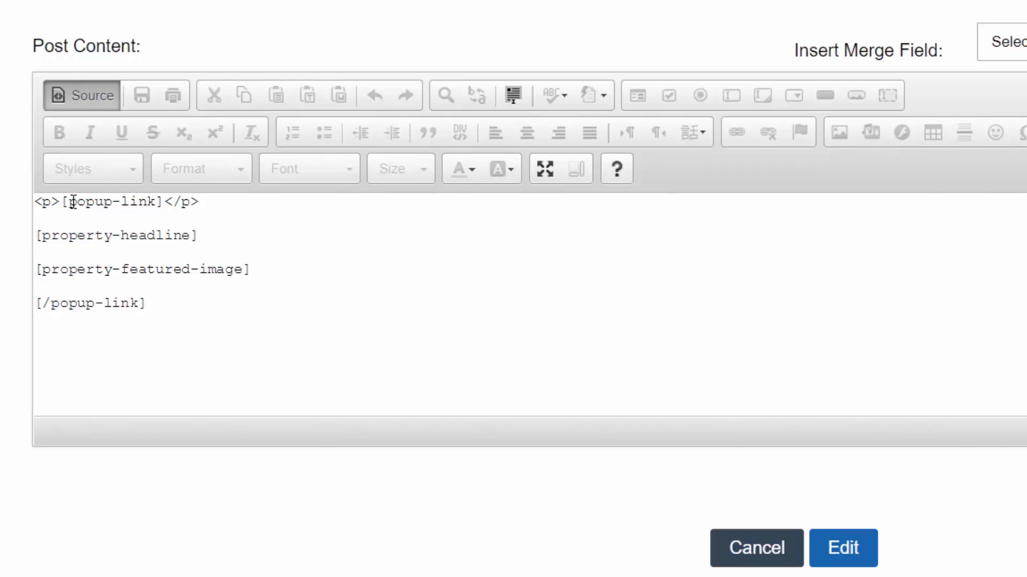
pyautogui.moveTo(61, 202); pyautogui.dragTo(35, 202)
pyautogui.press('Delete')
pyautogui.moveTo(174, 202); pyautogui.dragTo(141, 205)
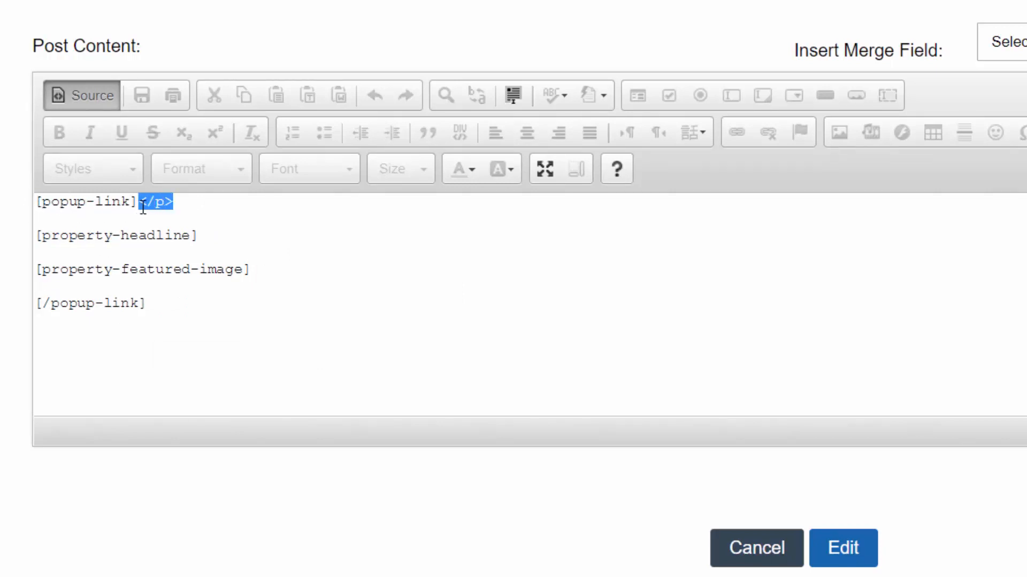
# Delete the closing paragraph tag after the first popup-link tag and the blank lines between the four source lines
pyautogui.press('Delete')
pyautogui.press('Delete')
pyautogui.click(149, 239)
pyautogui.press('Delete')
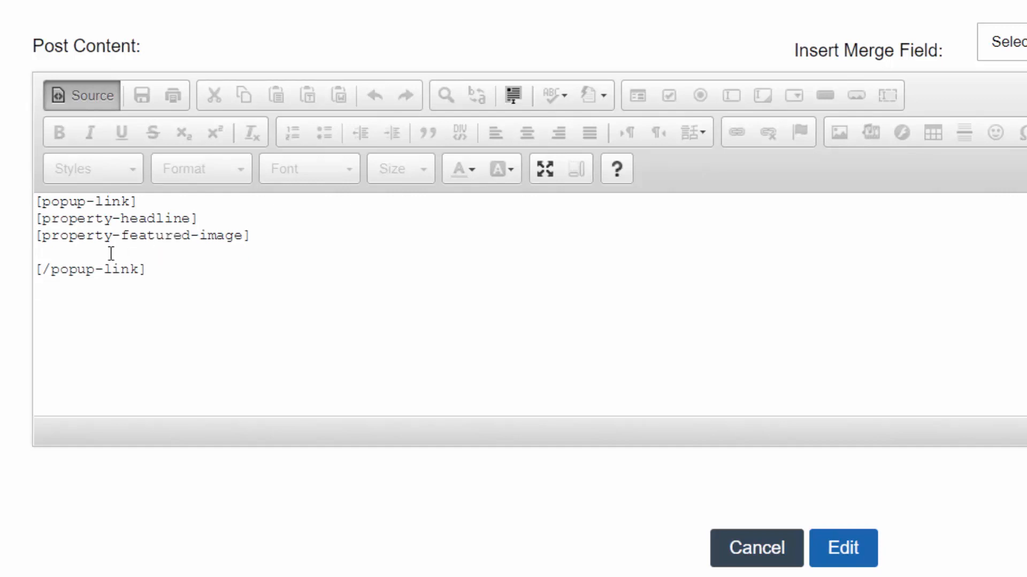
pyautogui.press('Delete')
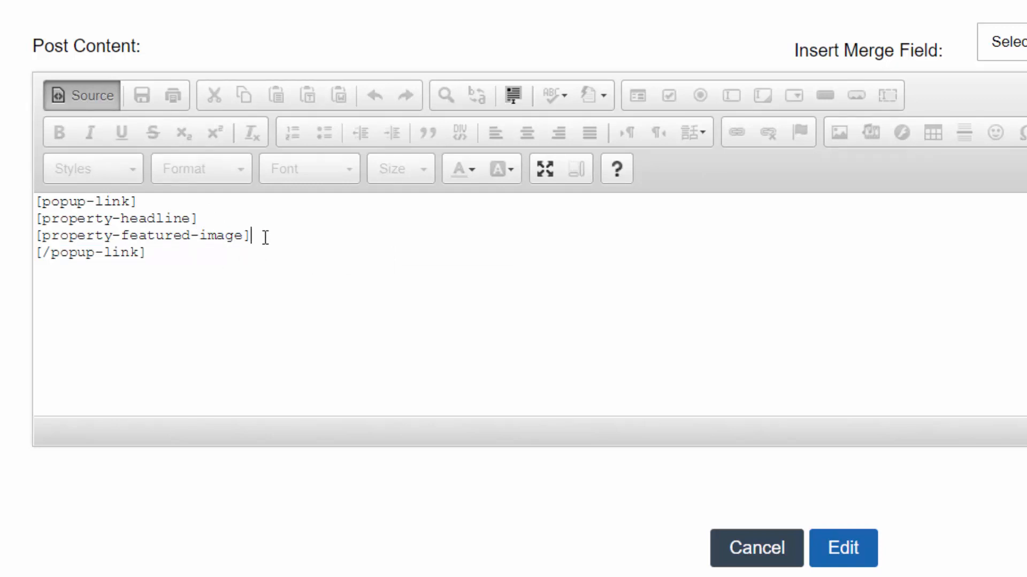
# Add a line below the featured image field with the opening tag <div class="abutton">
pyautogui.press('Return')
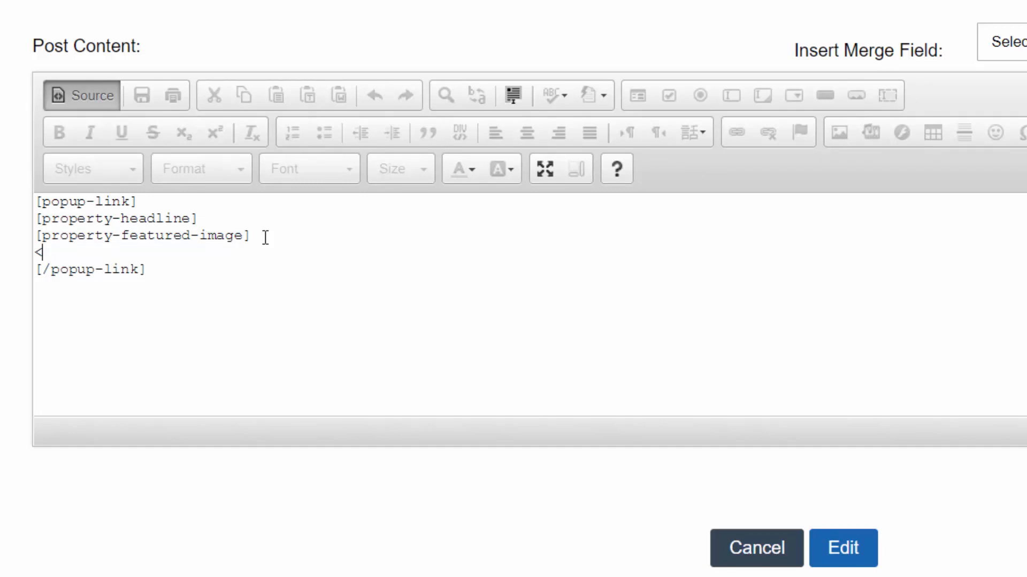
pyautogui.write('<div')
pyautogui.write('class=""')
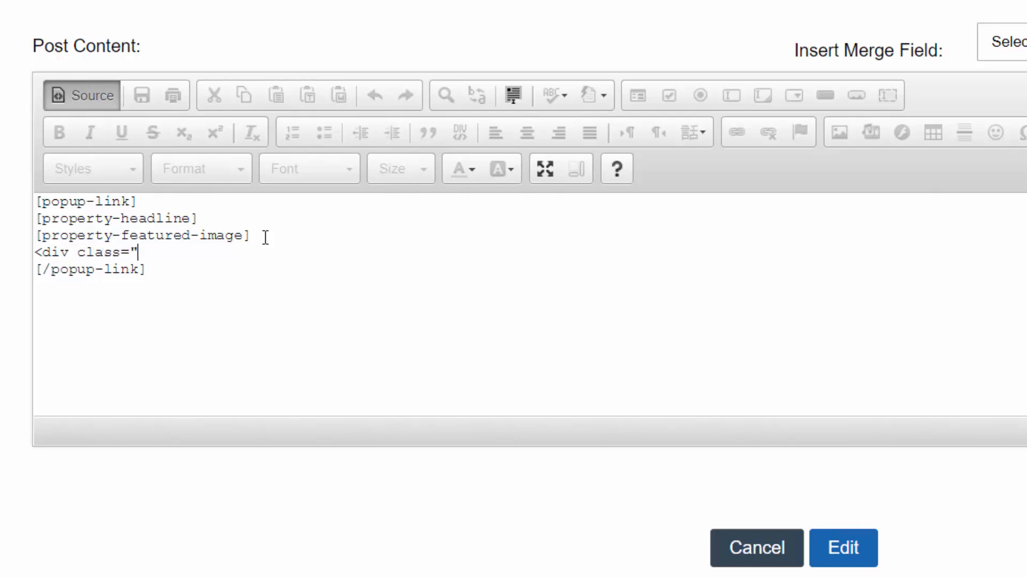
pyautogui.write('abutton')
pyautogui.press('Right')
pyautogui.write('>')
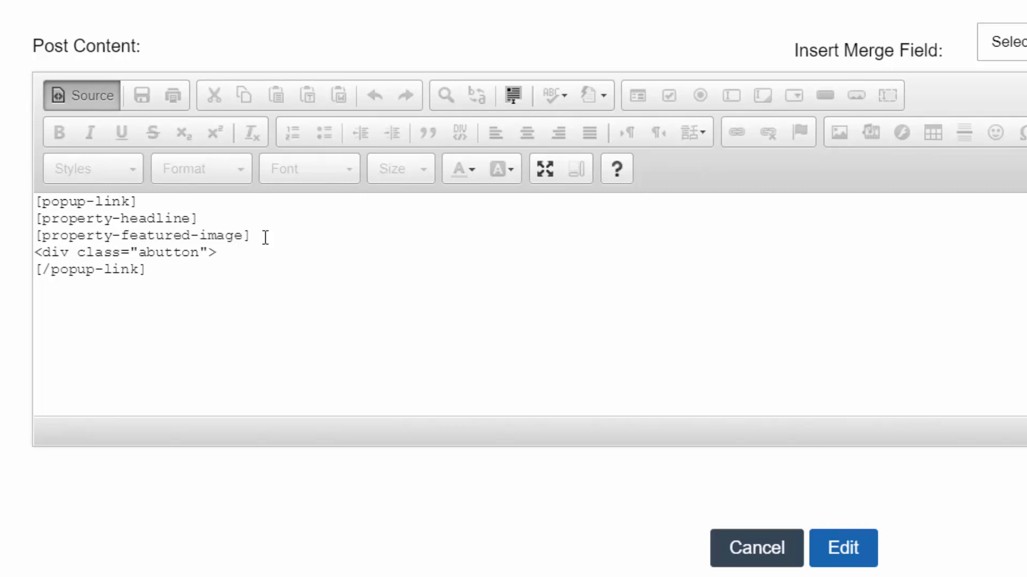
pyautogui.write('VIEW DEAL</duv')
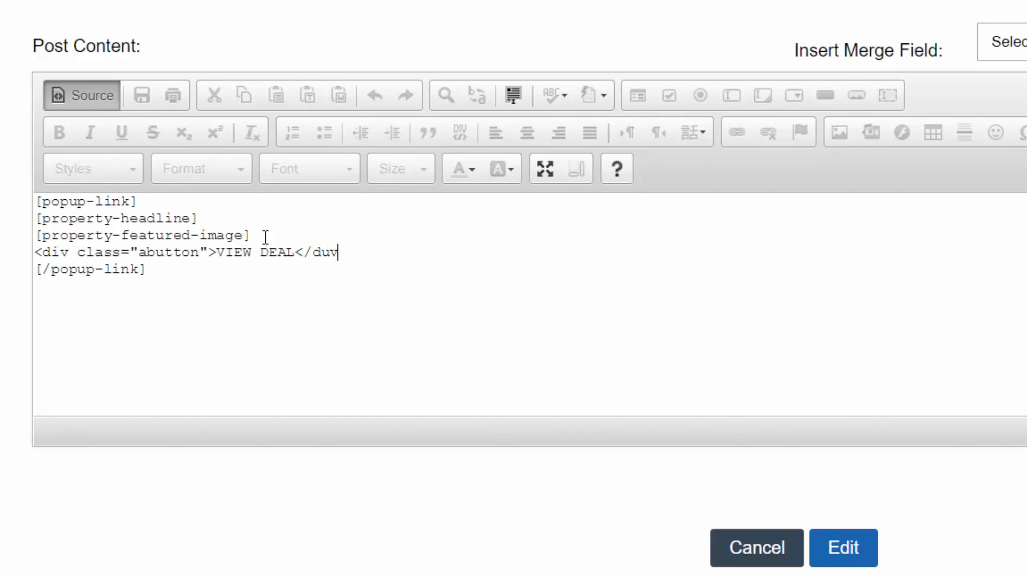
# Enter VIEW DEAL as the button text and close it with </div>
pyautogui.press('BackSpace')
pyautogui.press('BackSpace')
pyautogui.write('iv>')
pyautogui.moveTo(313, 253); pyautogui.dragTo(306, 251)
pyautogui.moveTo(51, 253); pyautogui.dragTo(210, 250)
pyautogui.moveTo(374, 252); pyautogui.dragTo(300, 252)
pyautogui.click(178, 287)
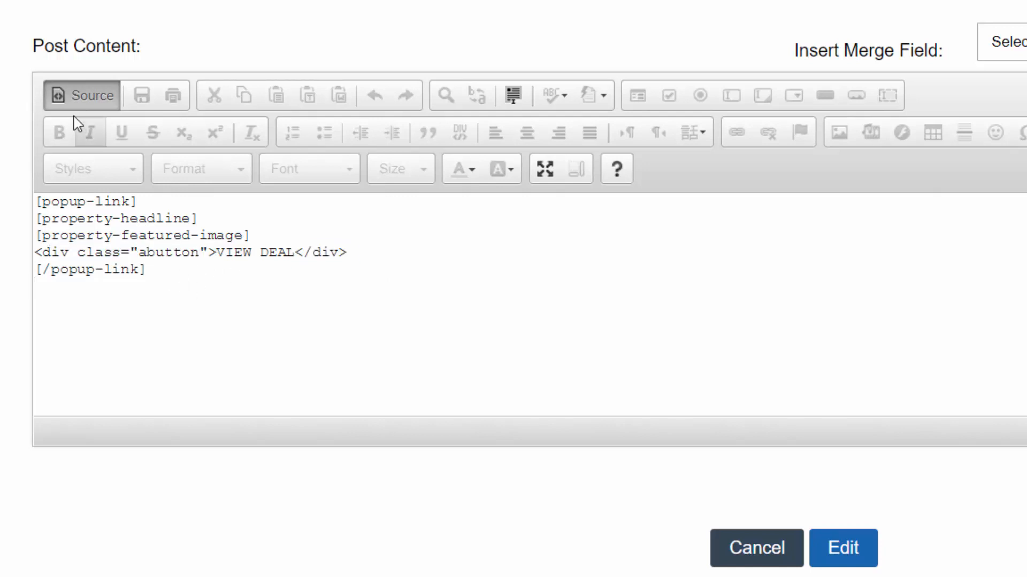
# Switch the post content back from HTML source to the visual view and save the Property post
pyautogui.moveTo(43, 287); pyautogui.dragTo(33, 200)
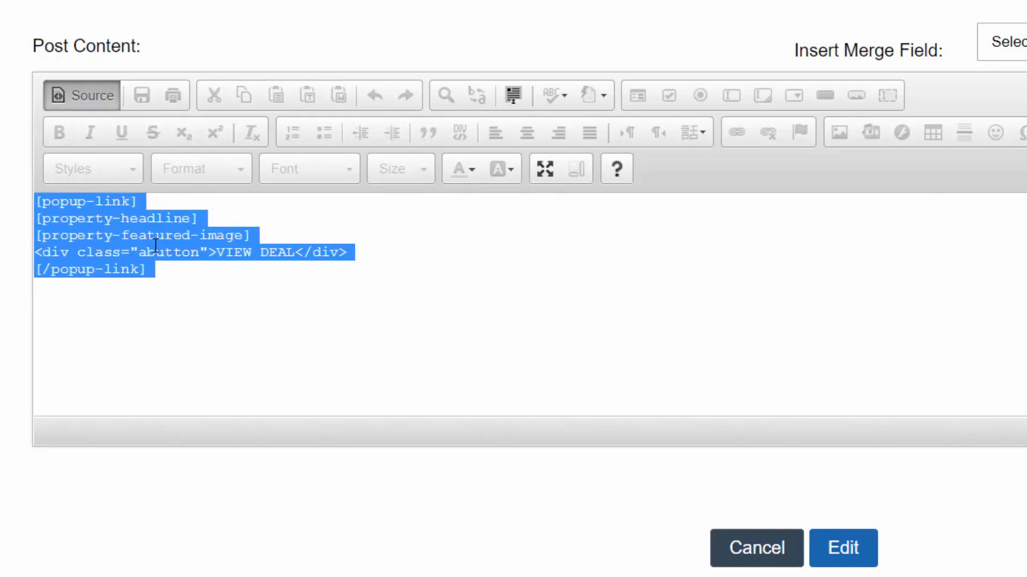
pyautogui.click(155, 236)
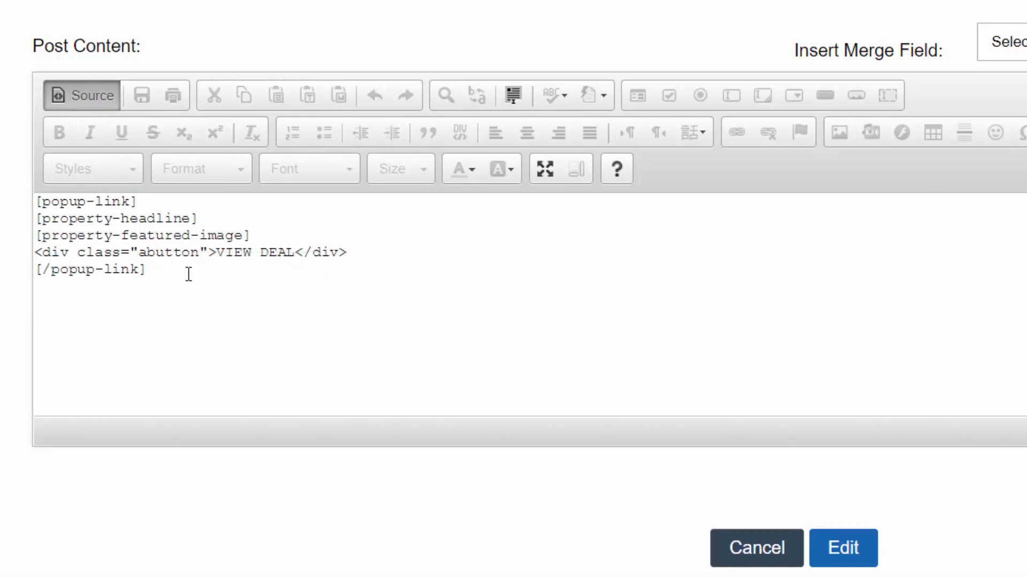
pyautogui.moveTo(188, 273); pyautogui.dragTo(8, 194)
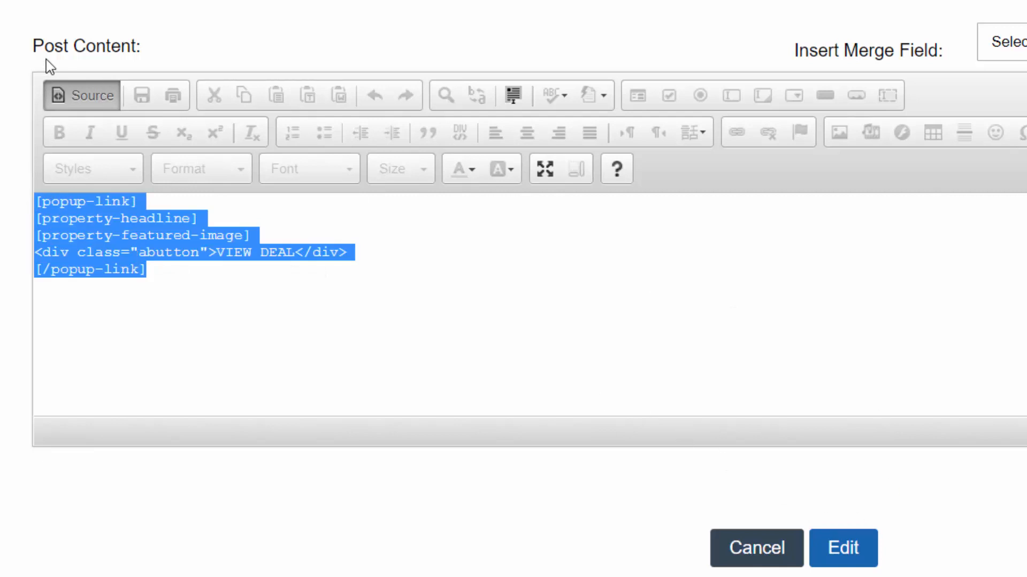
pyautogui.click(83, 94)
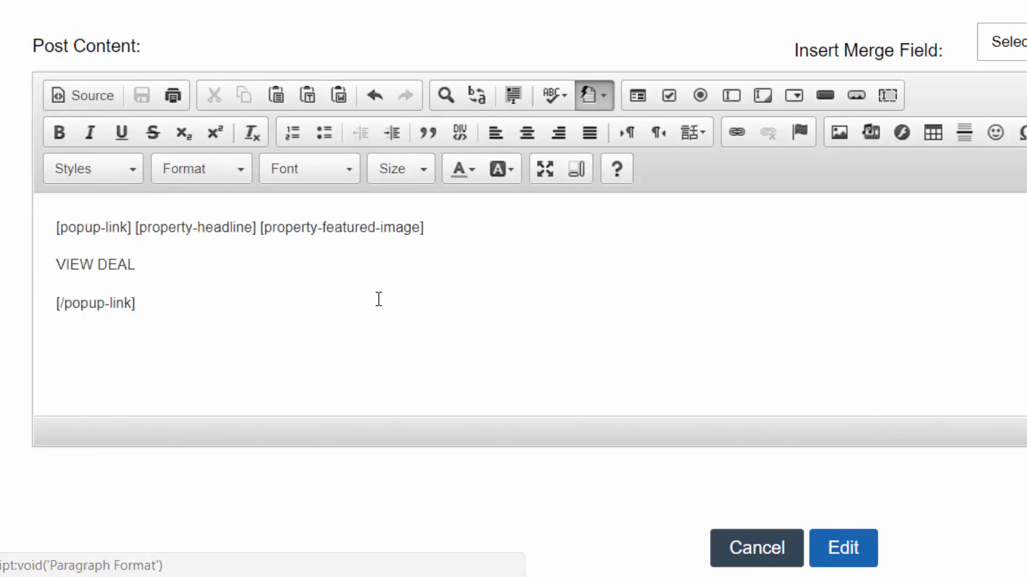
pyautogui.scroll(-4, 695, 299)
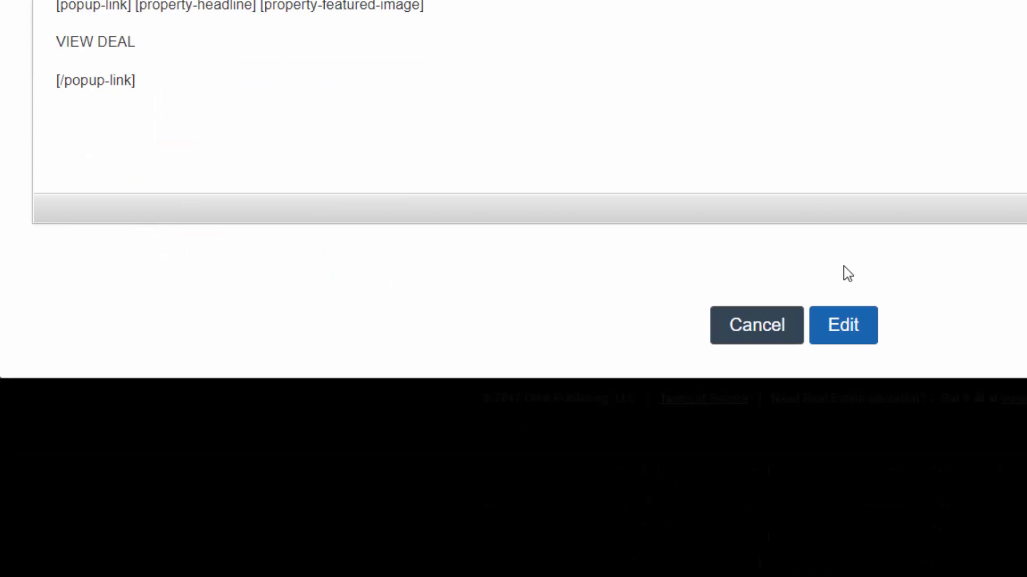
pyautogui.click(842, 327)
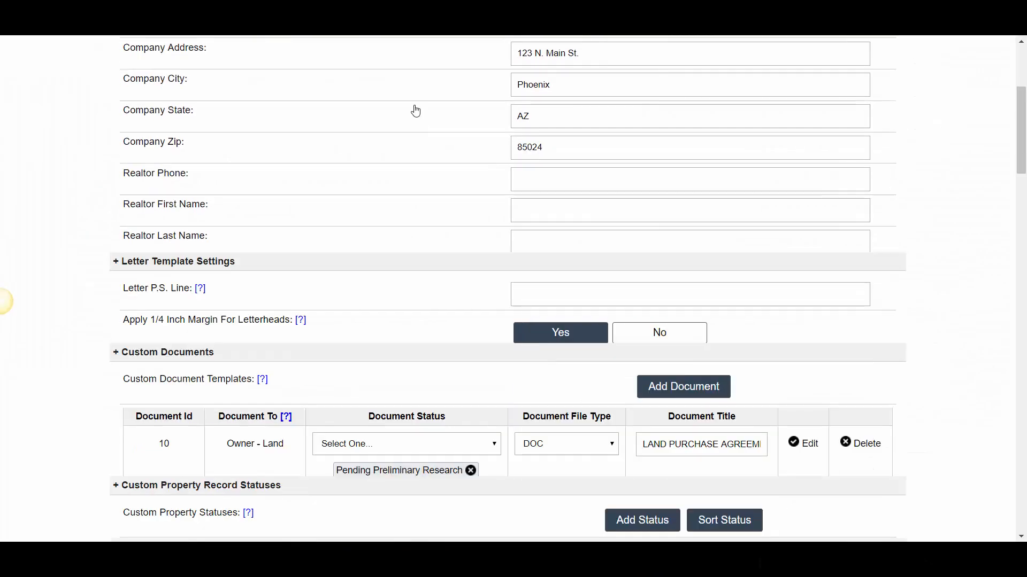
# Examine the reloaded live deals page for the VIEW DEAL buttons and the spacing in the property grid
pyautogui.scroll(-10, 415, 110)
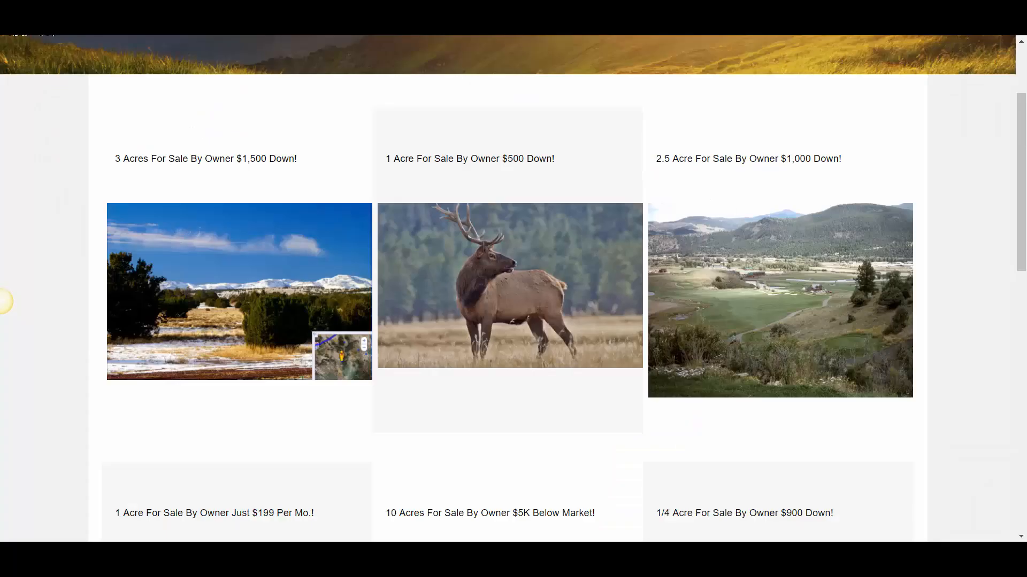
pyautogui.scroll(-3, 481, 310)
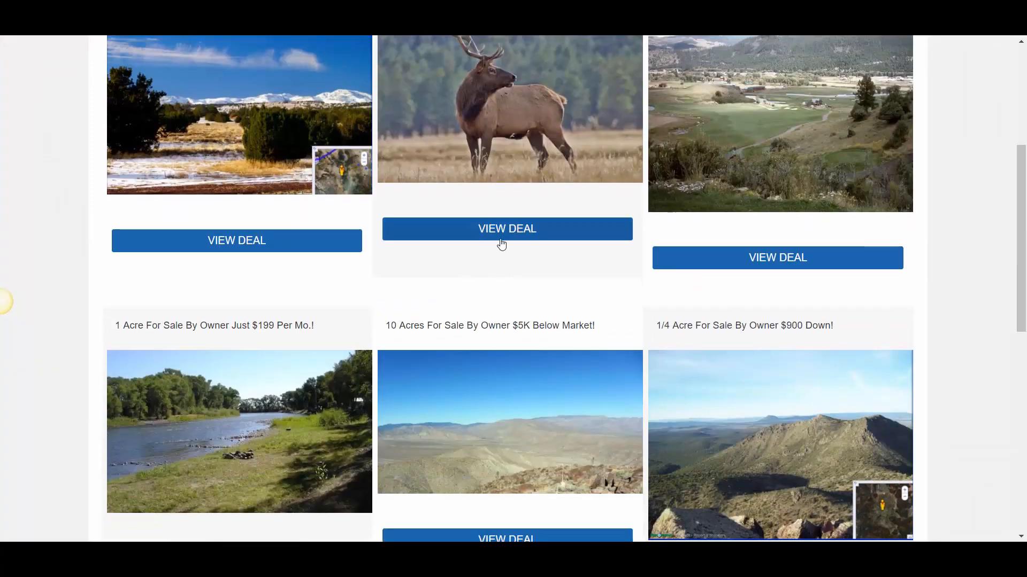
pyautogui.scroll(2, 501, 245)
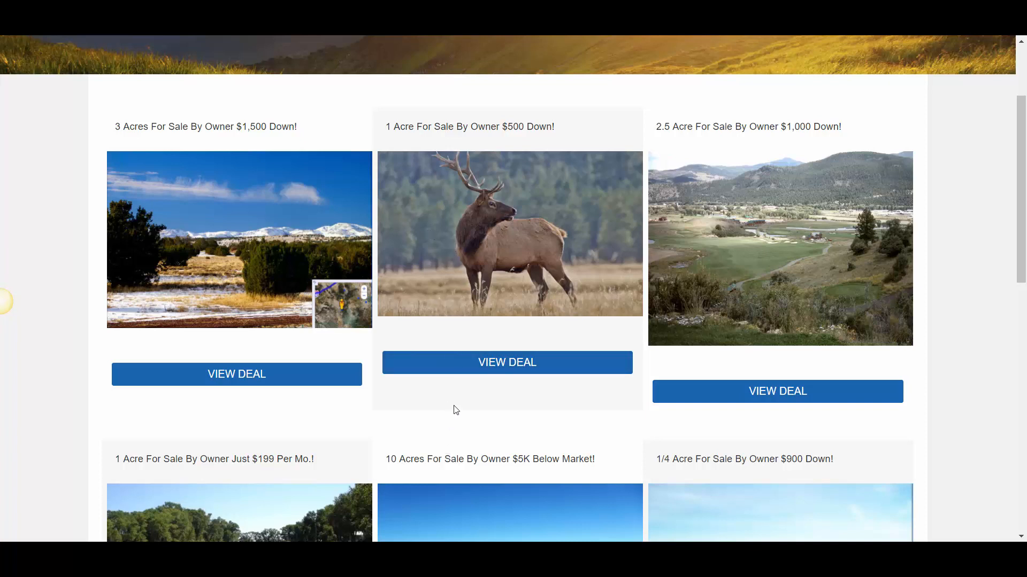
# Open the sign-up popup from a VIEW DEAL button on the live page and close it
pyautogui.click(420, 368)
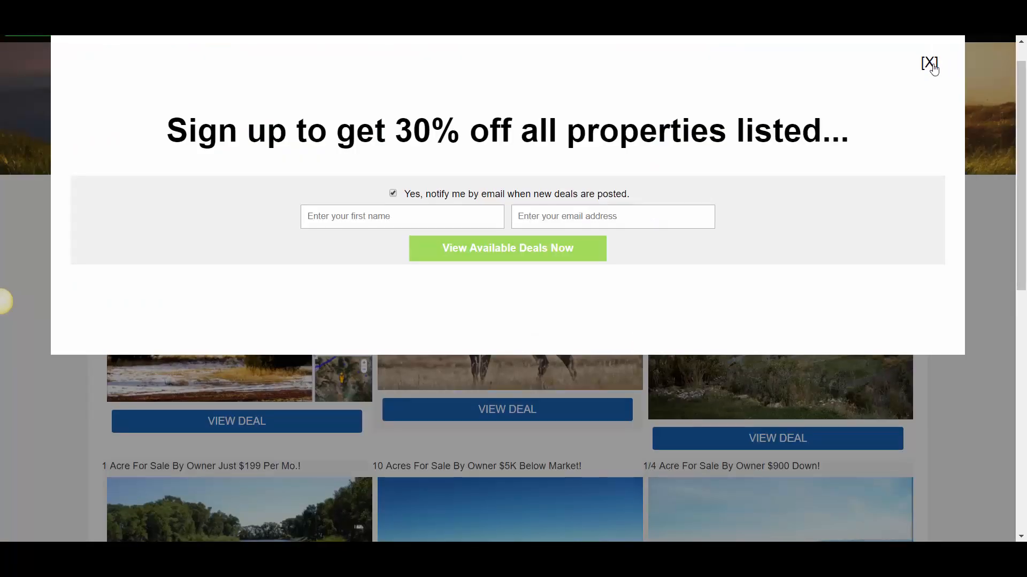
pyautogui.click(932, 65)
pyautogui.click(928, 65)
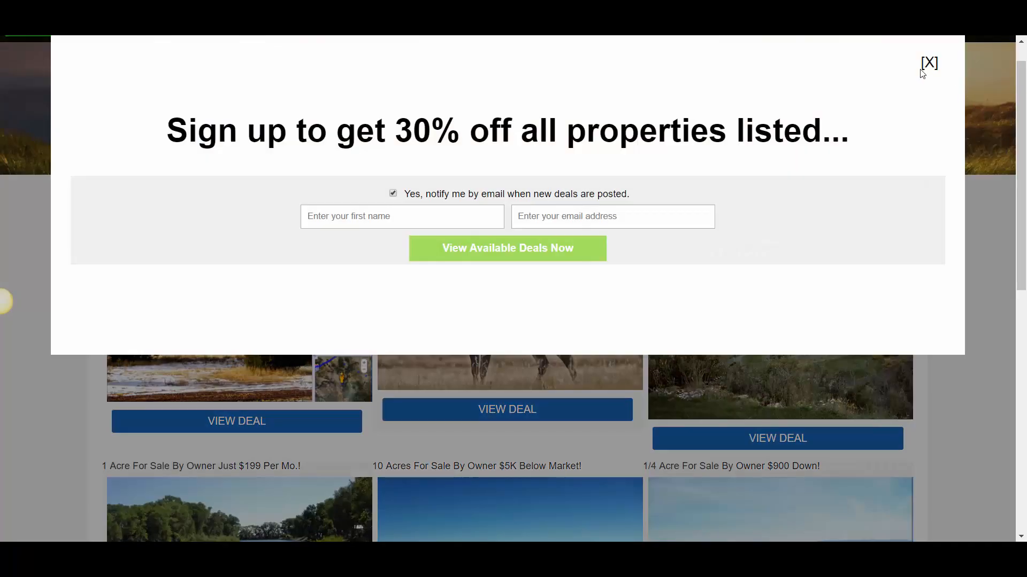
pyautogui.click(930, 65)
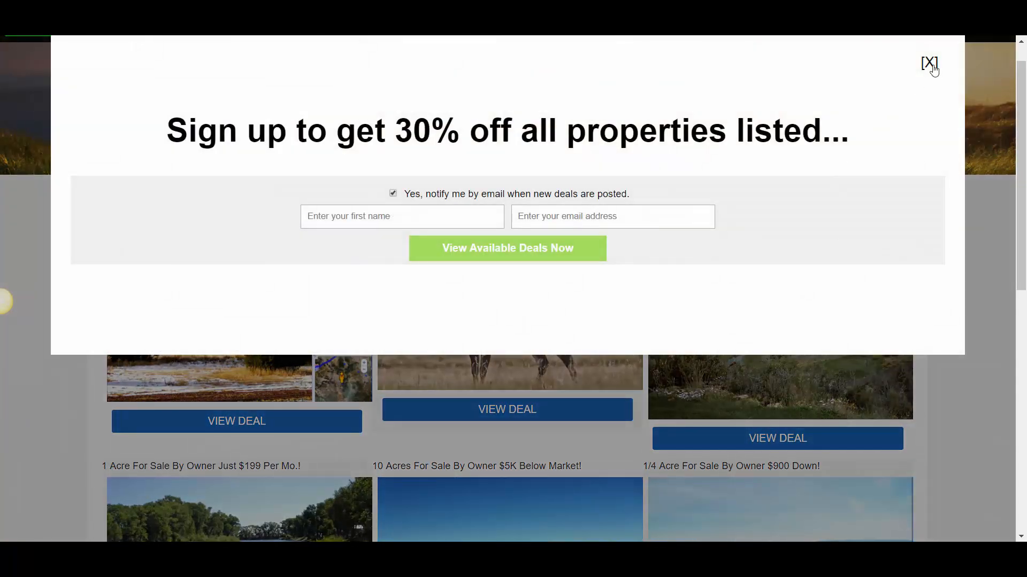
pyautogui.click(932, 65)
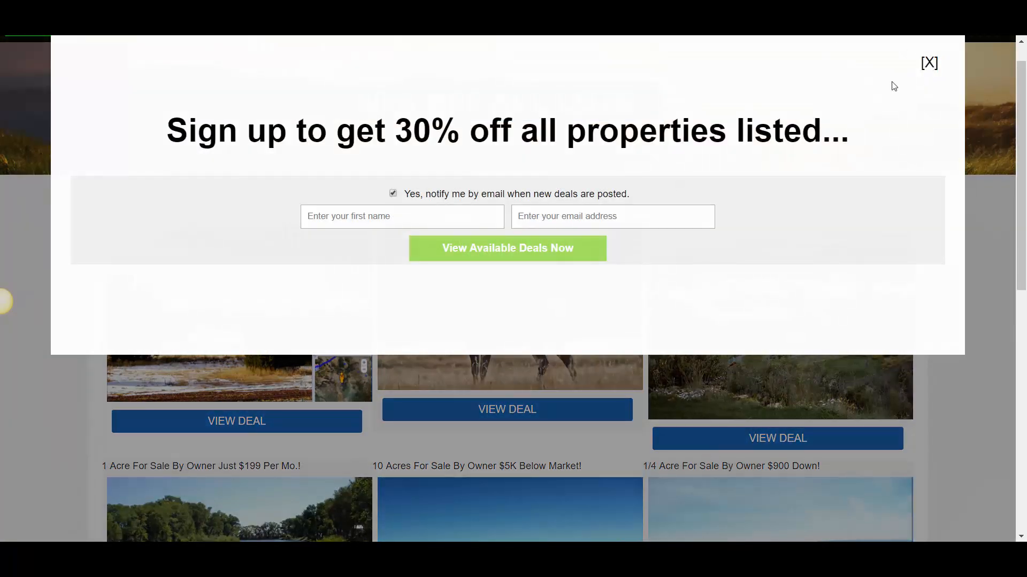
pyautogui.click(929, 63)
# Check the popup links of other listings in the property grid, dismissing the sign-up popup each time
pyautogui.scroll(-10, 493, 380)
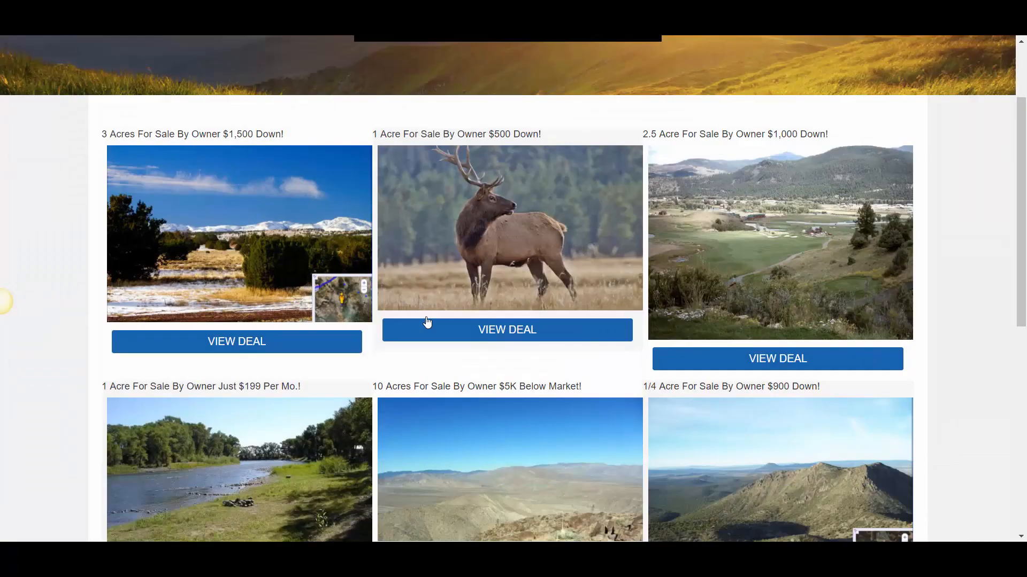
pyautogui.scroll(10, 413, 218)
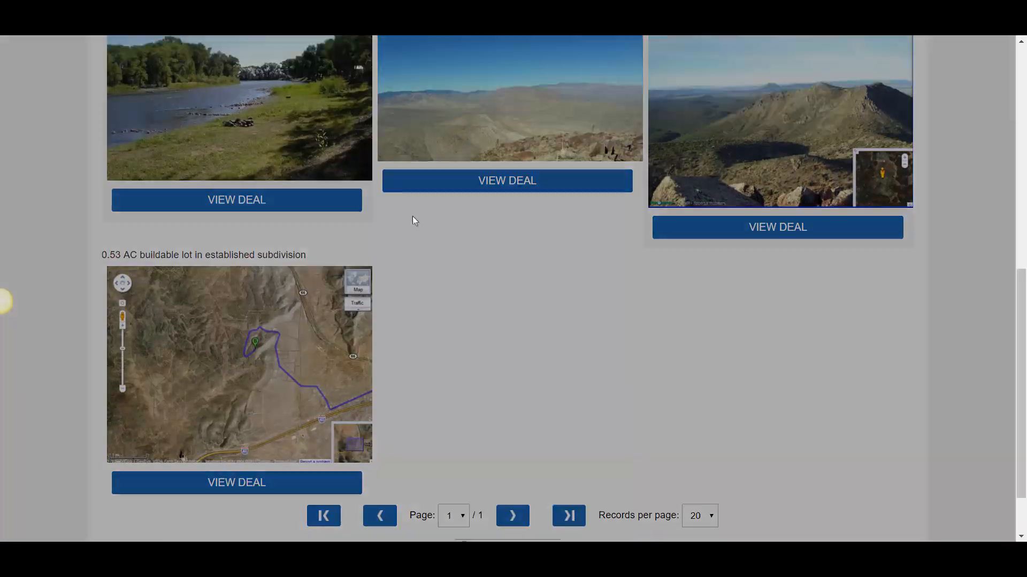
pyautogui.click(928, 74)
pyautogui.scroll(1, 425, 270)
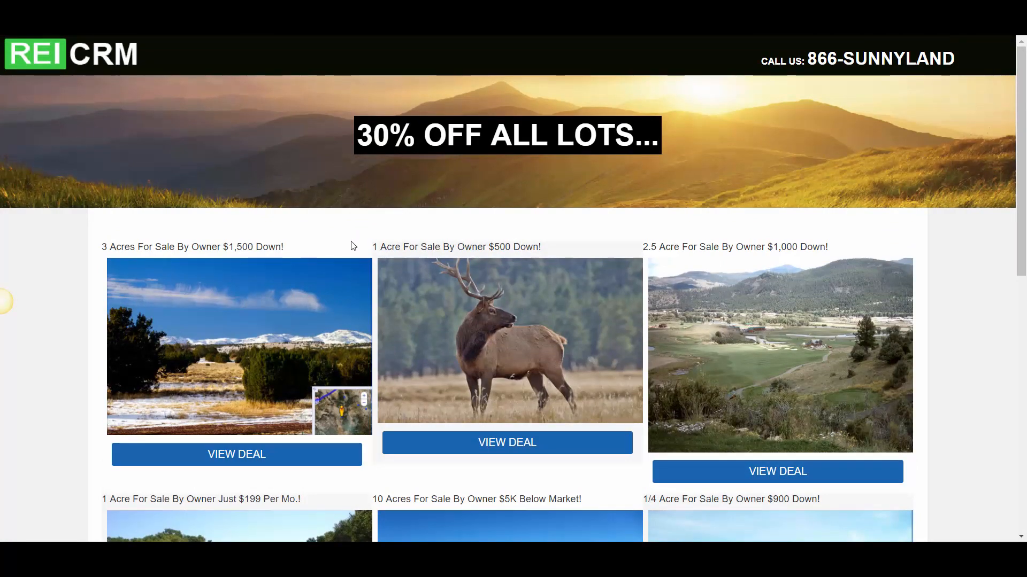
pyautogui.moveTo(371, 247); pyautogui.dragTo(414, 253)
pyautogui.click(929, 75)
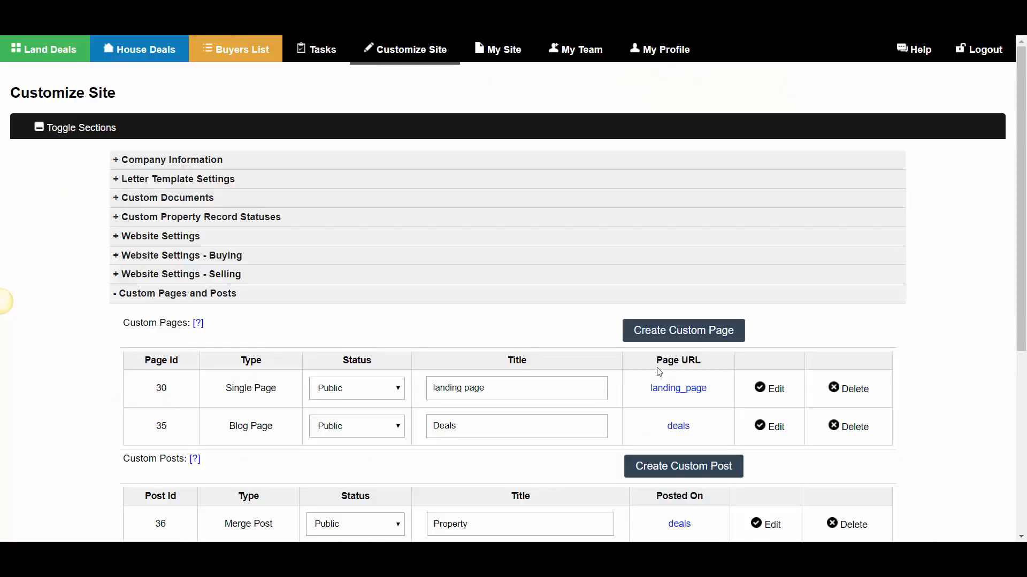
# Open the Property merge post from the custom posts list for editing and show its content as HTML source
pyautogui.scroll(-5, 659, 373)
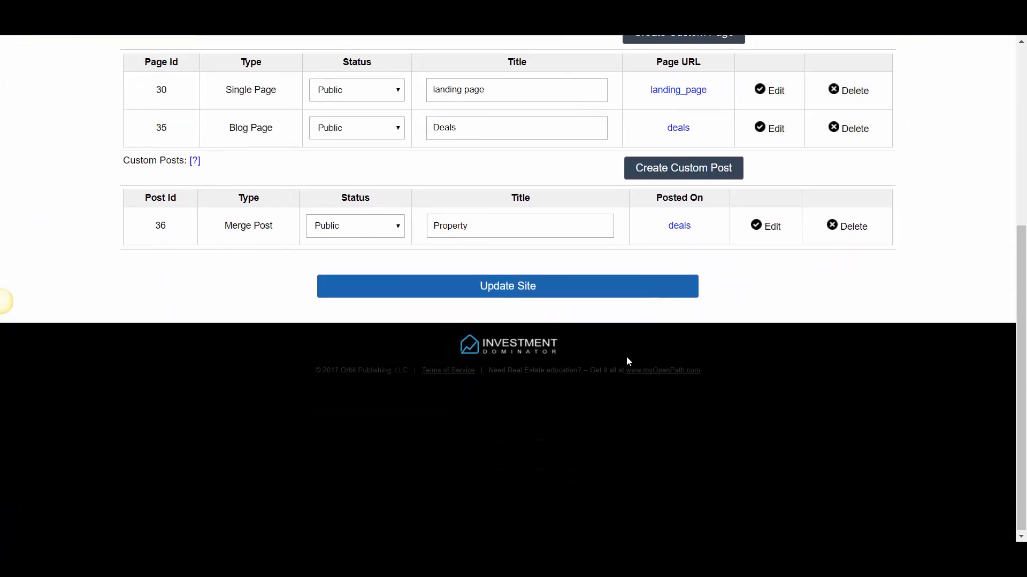
pyautogui.moveTo(225, 230); pyautogui.dragTo(270, 227)
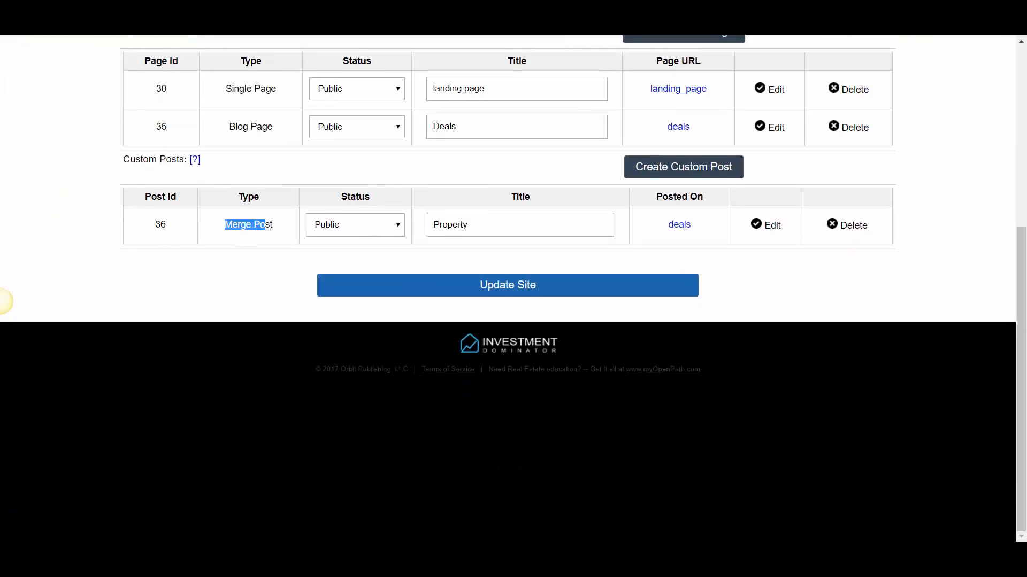
pyautogui.click(770, 228)
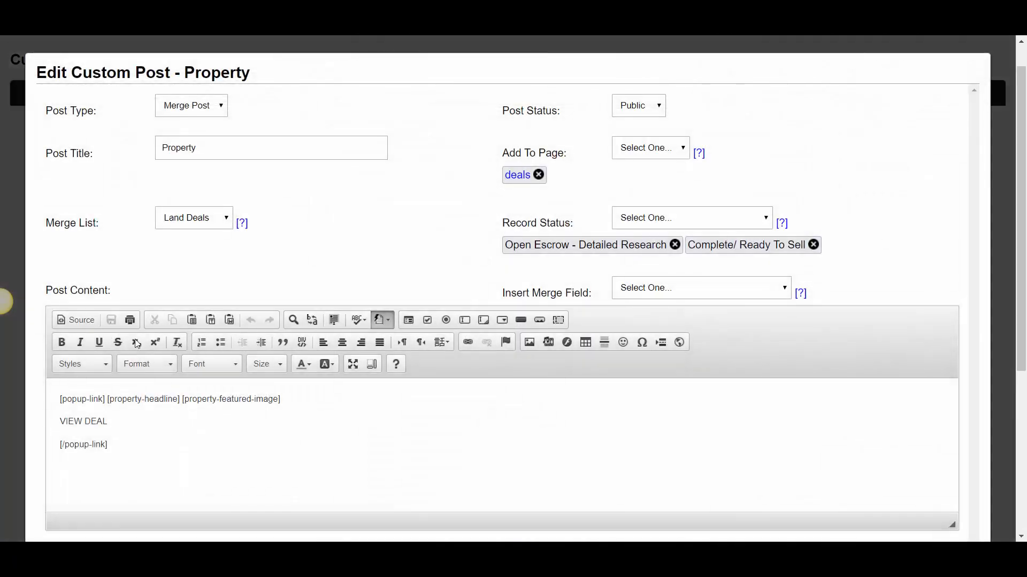
pyautogui.click(75, 320)
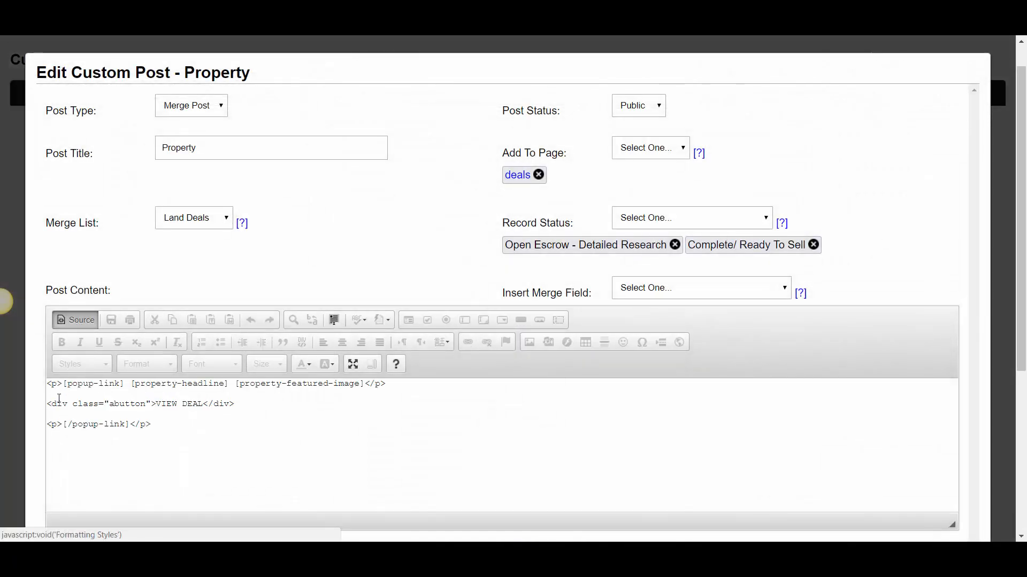
# Remove the paragraph tags and line breaks from the post's HTML source so the popup link, merge fields and VIEW DEAL button share one line
pyautogui.moveTo(64, 383); pyautogui.dragTo(48, 383)
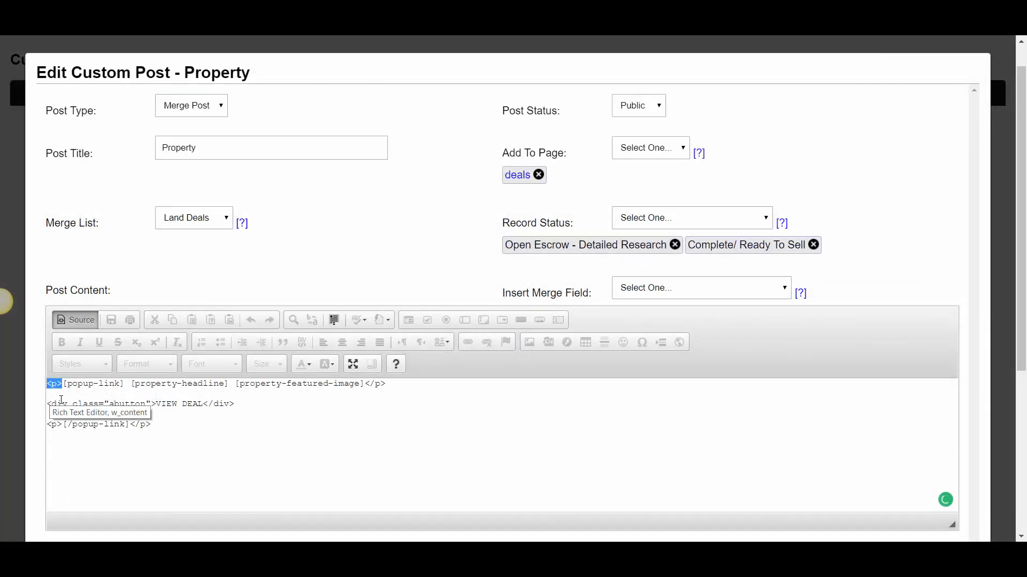
pyautogui.press('BackSpace')
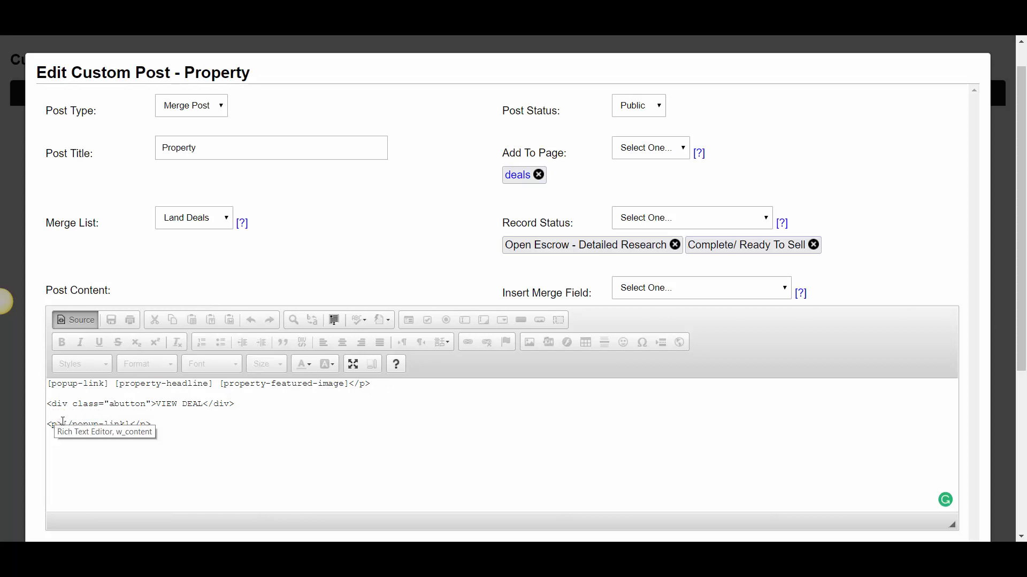
pyautogui.moveTo(63, 424); pyautogui.dragTo(47, 423)
pyautogui.press('BackSpace')
pyautogui.press('BackSpace')
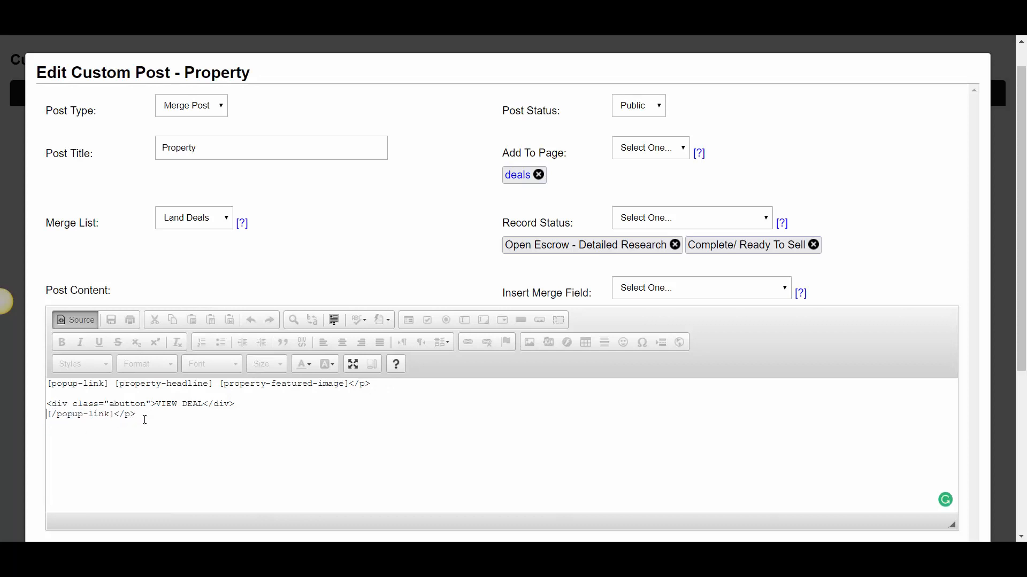
pyautogui.press('BackSpace')
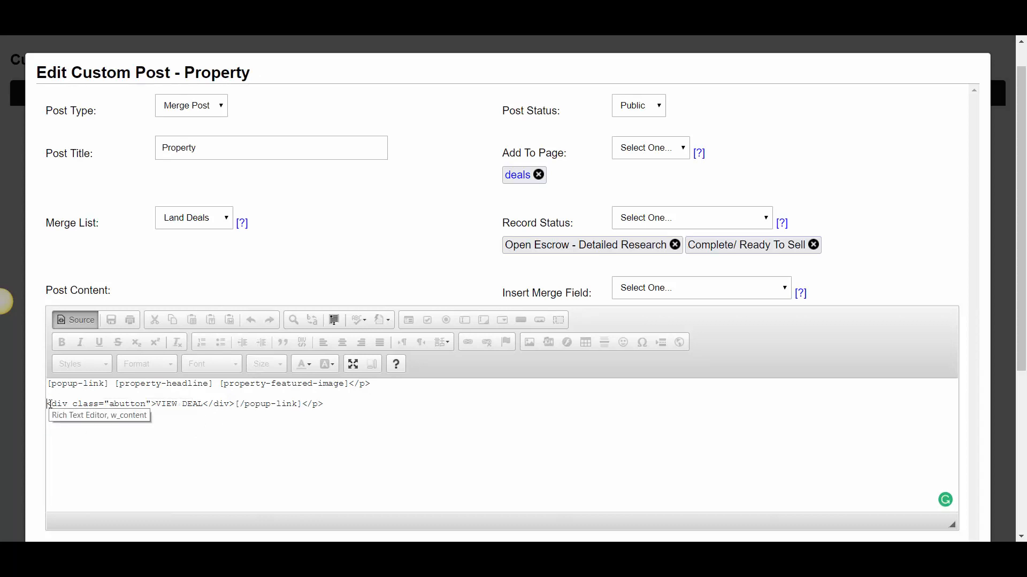
pyautogui.press('BackSpace')
pyautogui.press('BackSpace')
pyautogui.press('BackSpace')
pyautogui.press('BackSpace')
pyautogui.press('BackSpace')
pyautogui.press('BackSpace')
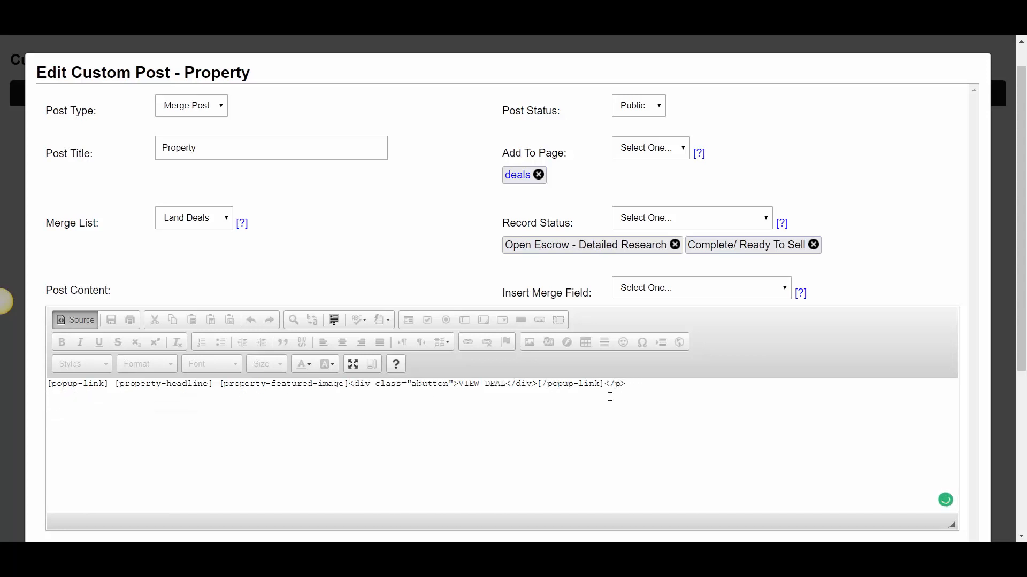
pyautogui.moveTo(624, 383); pyautogui.dragTo(605, 383)
pyautogui.press('BackSpace')
pyautogui.click(183, 394)
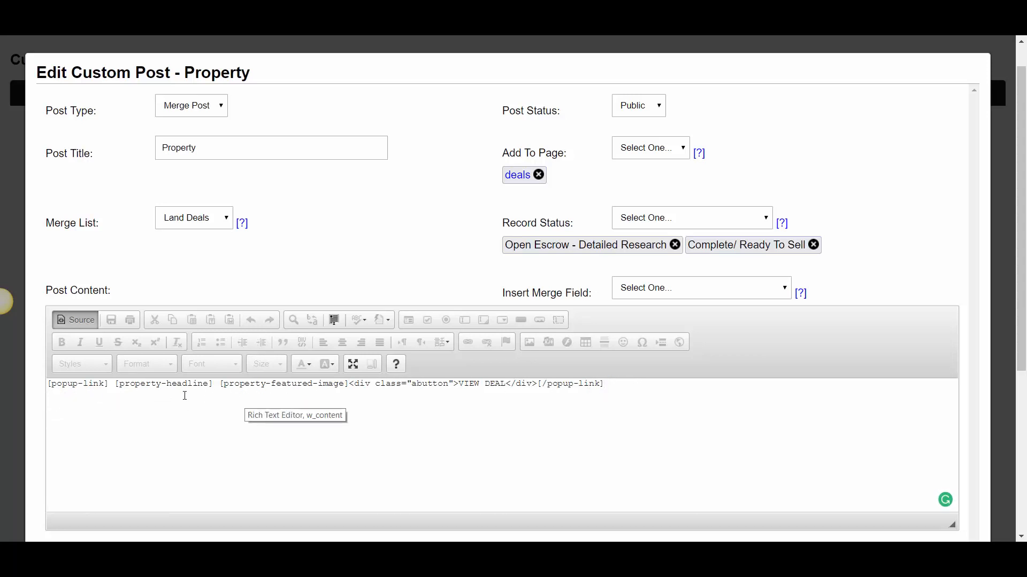
# Wrap the [property-headline] merge field in <h2> and </h2> tags
pyautogui.click(114, 383)
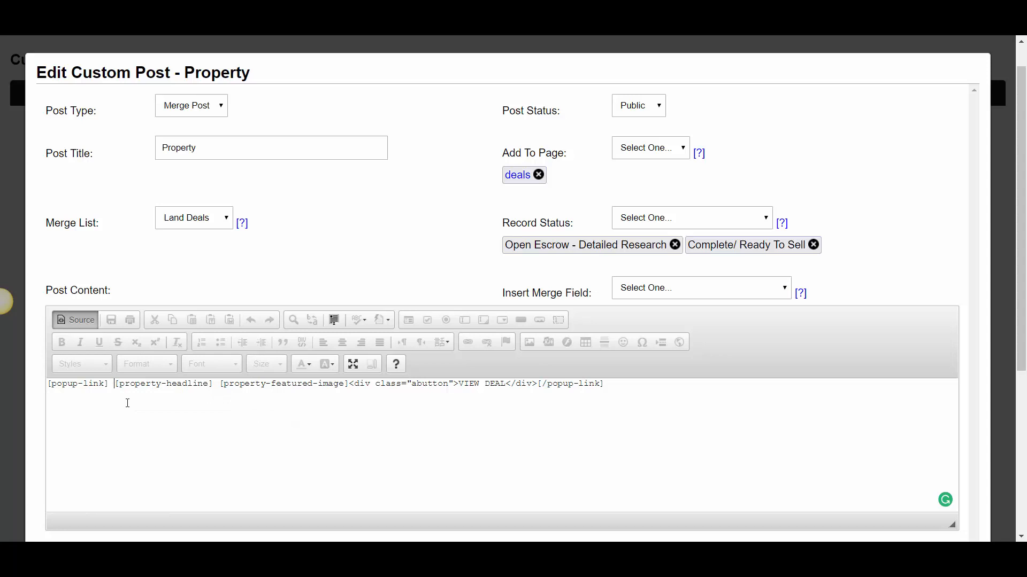
pyautogui.write('<h')
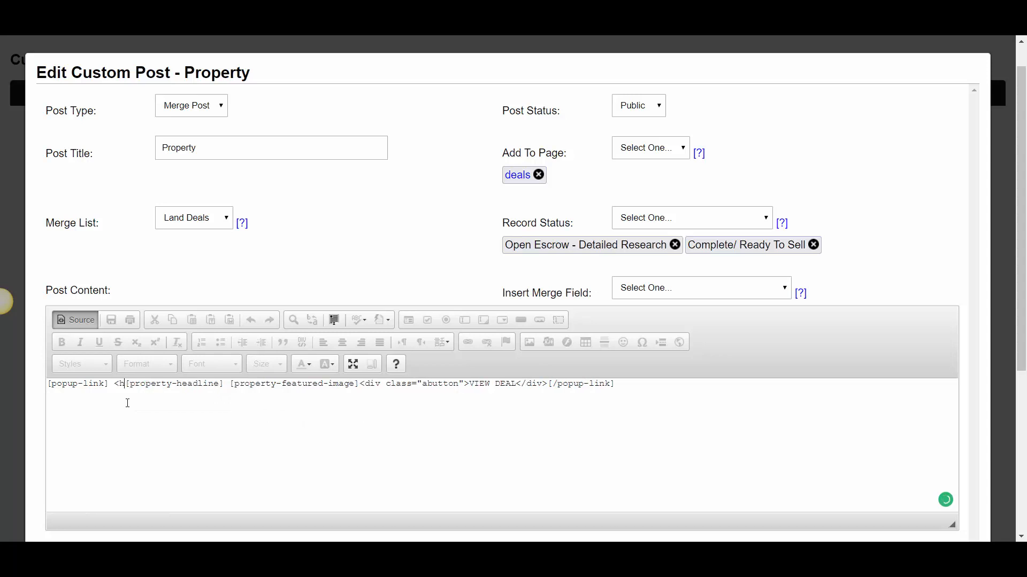
pyautogui.write('2>')
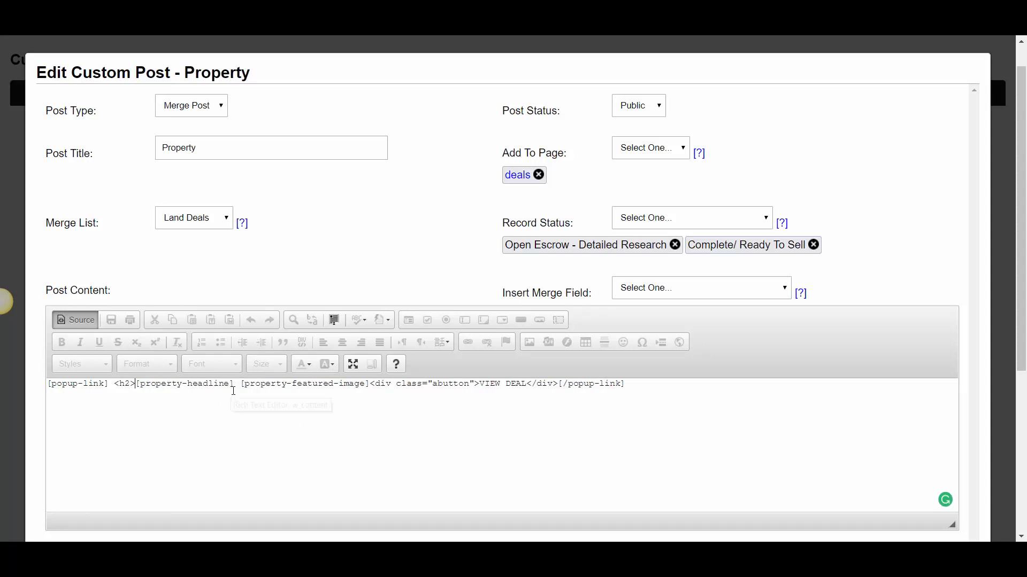
pyautogui.click(236, 383)
pyautogui.write('</h2>')
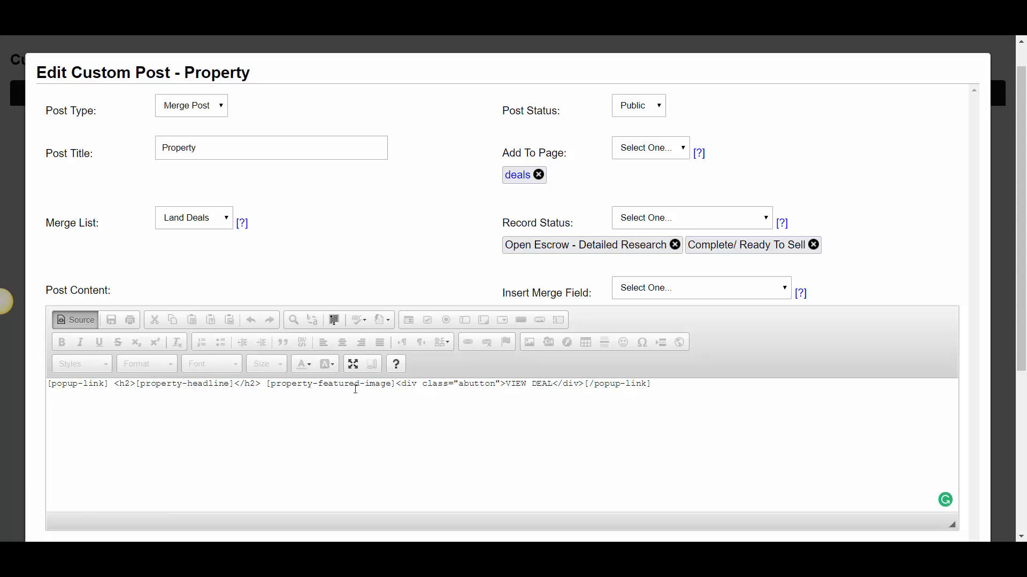
# Review the complete one-line source between the popup-link tags and save the edited Property post
pyautogui.moveTo(651, 384); pyautogui.dragTo(3, 354)
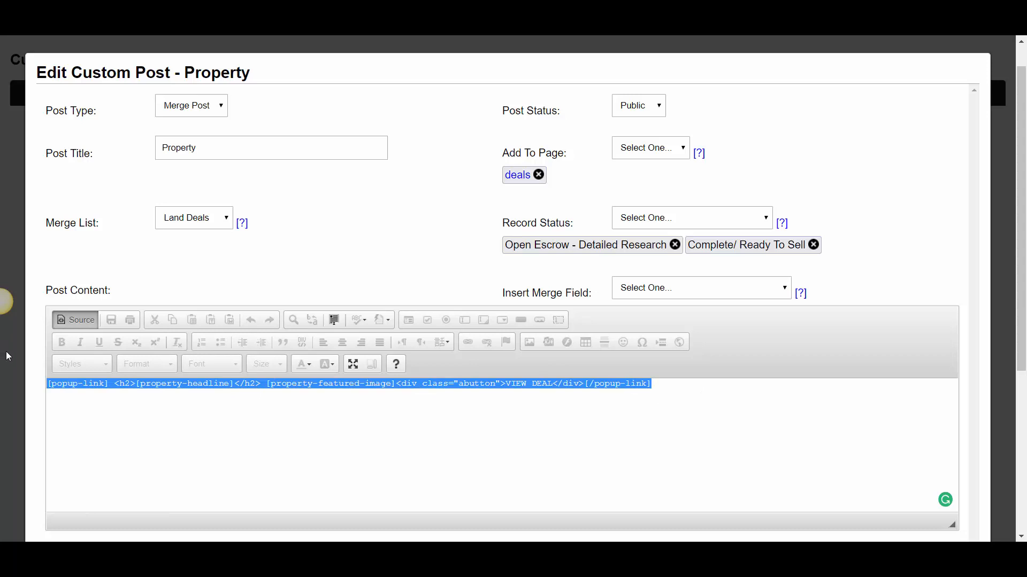
pyautogui.moveTo(51, 406); pyautogui.dragTo(43, 380)
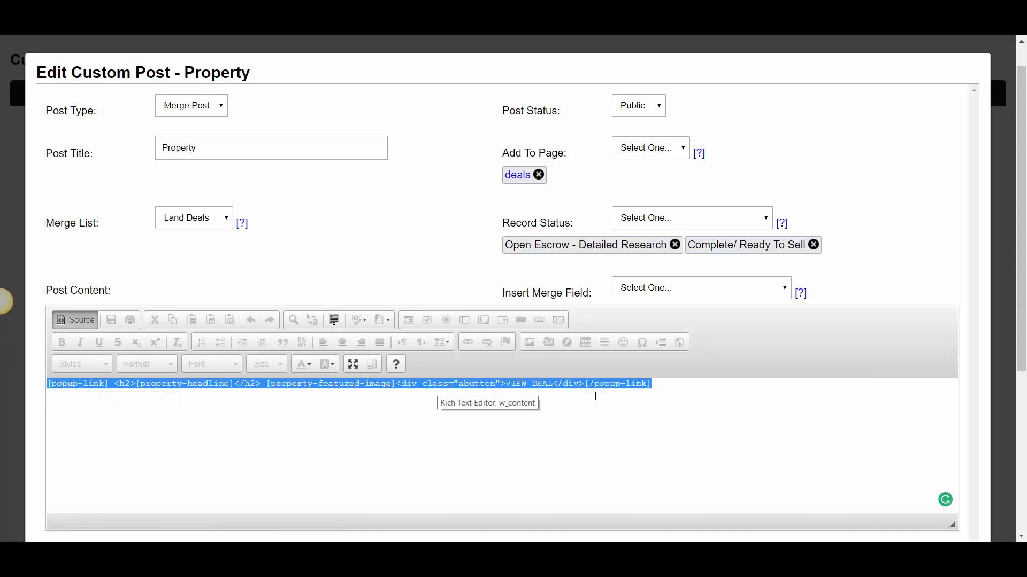
pyautogui.click(619, 414)
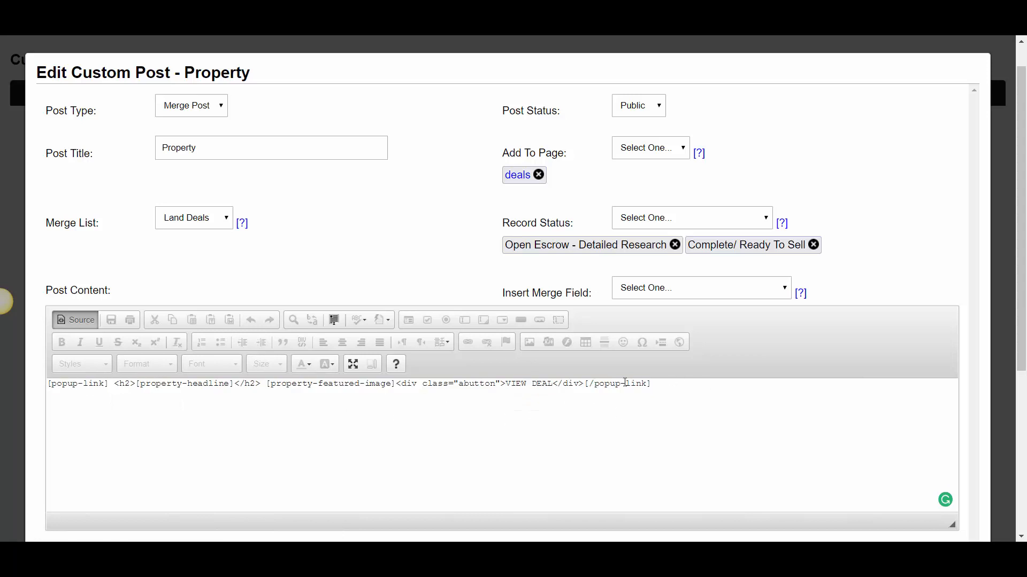
pyautogui.scroll(-3, 226, 251)
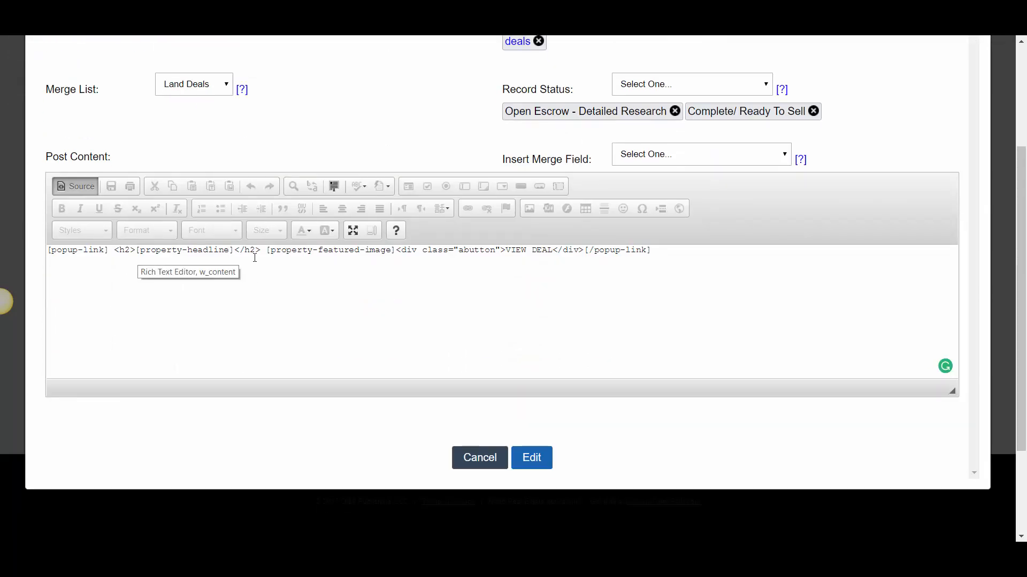
pyautogui.click(533, 458)
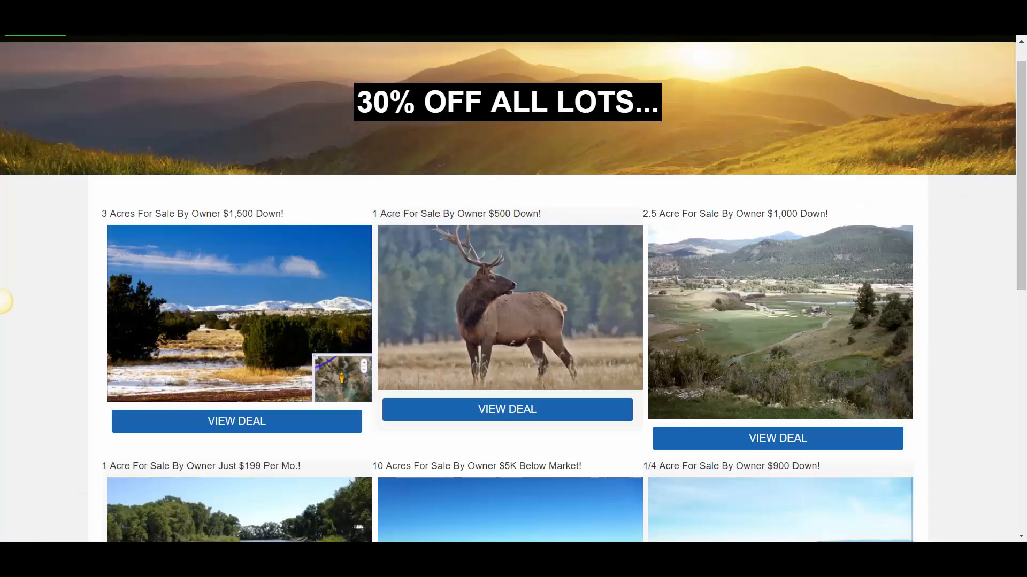
# Reload the live deals page and examine the headline formatting and spacing across the property grid
pyautogui.click(45, 27)
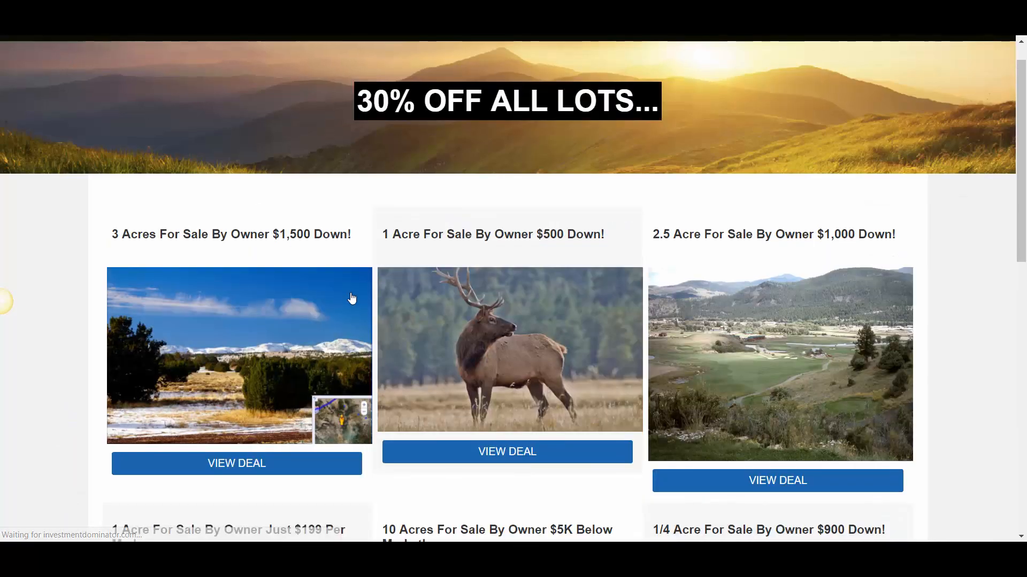
pyautogui.scroll(-1, 353, 297)
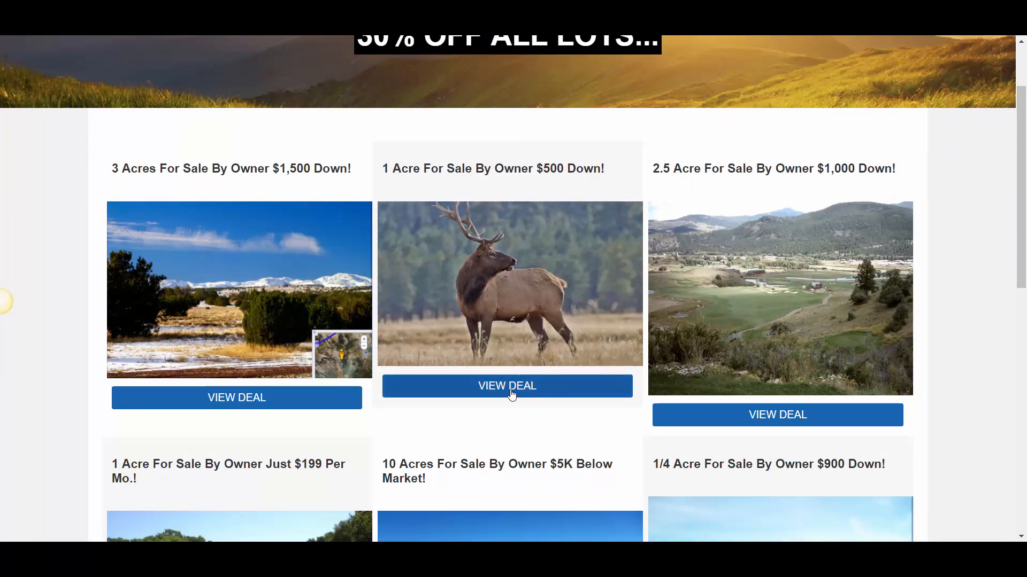
pyautogui.scroll(-3, 833, 347)
pyautogui.scroll(-2, 355, 362)
pyautogui.scroll(4, 533, 209)
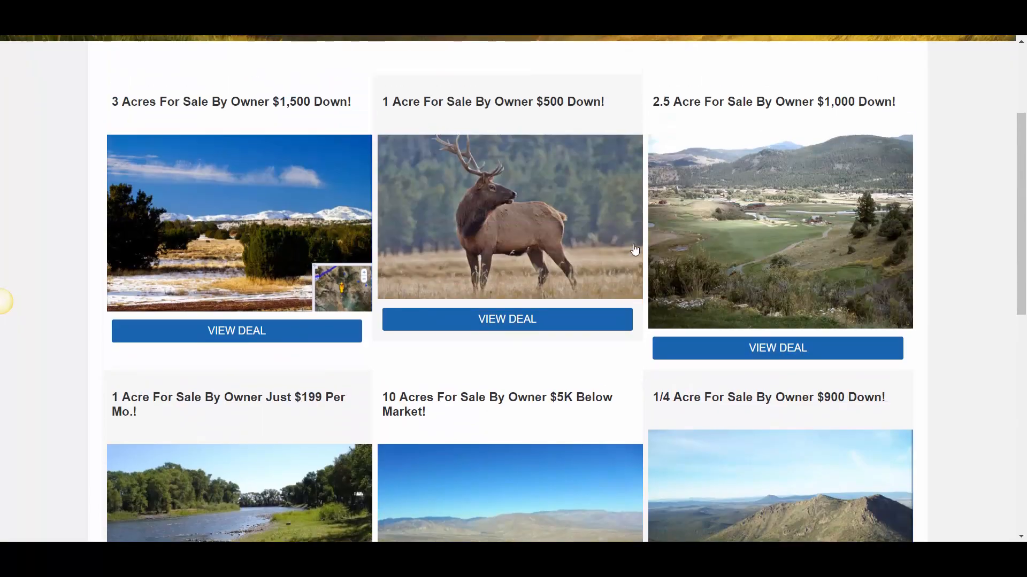
pyautogui.scroll(2, 532, 204)
# Open the 30% off sign-up popup, enter "test" as the first name and a test e-mail address, and submit it to view the available deals
pyautogui.moveTo(160, 132); pyautogui.dragTo(862, 128)
pyautogui.click(781, 126)
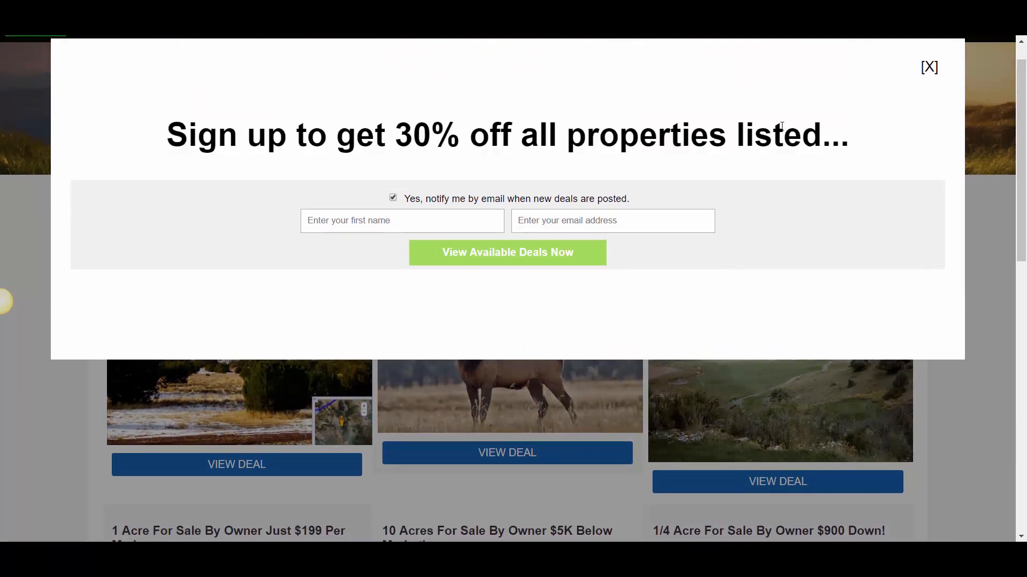
pyautogui.click(331, 225)
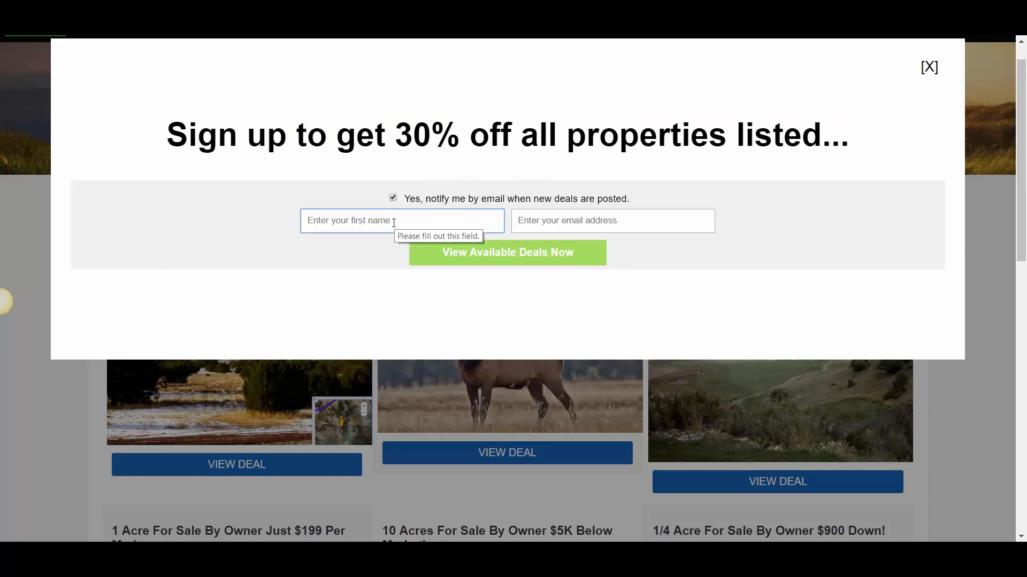
pyautogui.write('test')
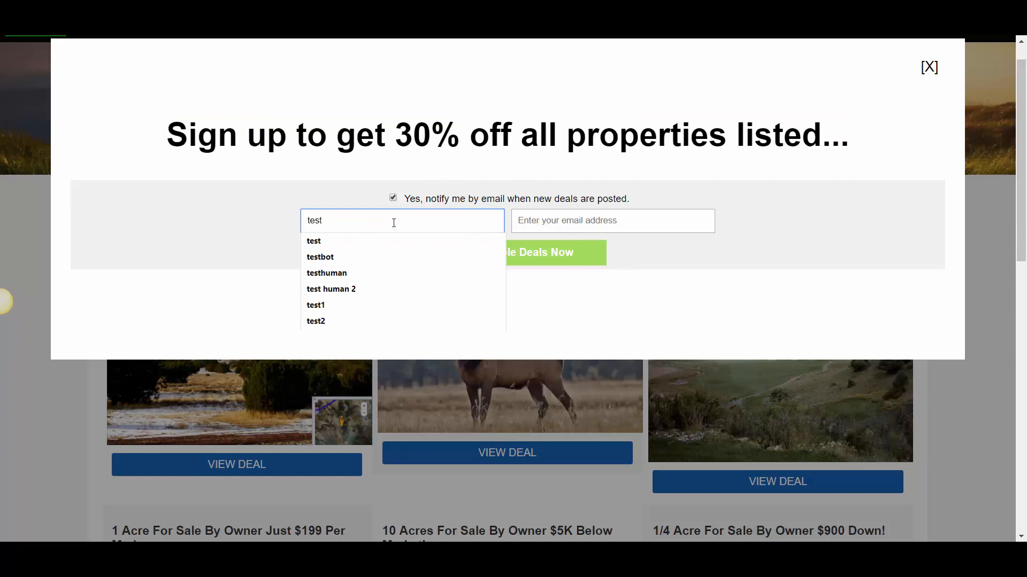
pyautogui.press('Tab')
pyautogui.write('test@test')
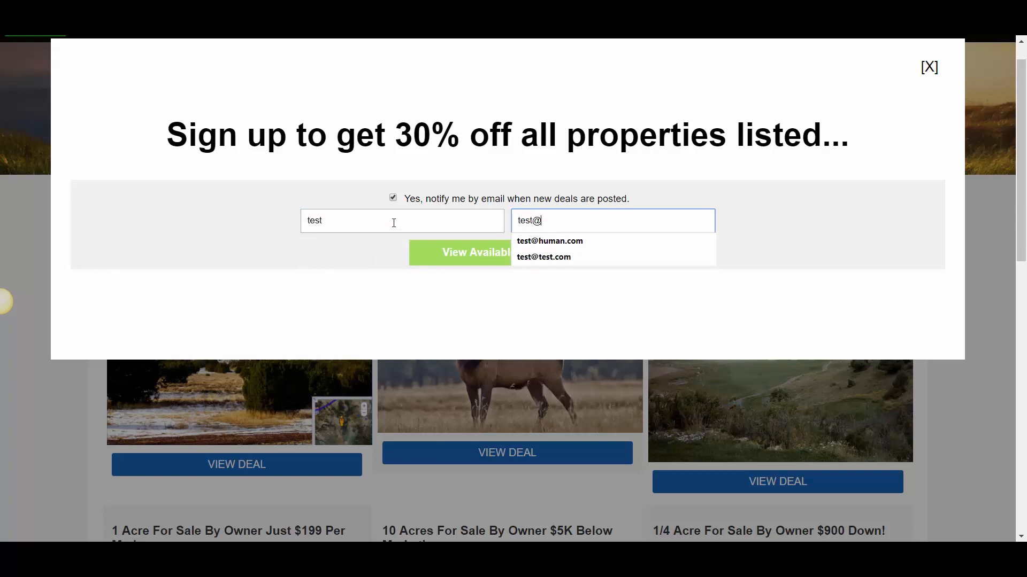
pyautogui.press('Tab')
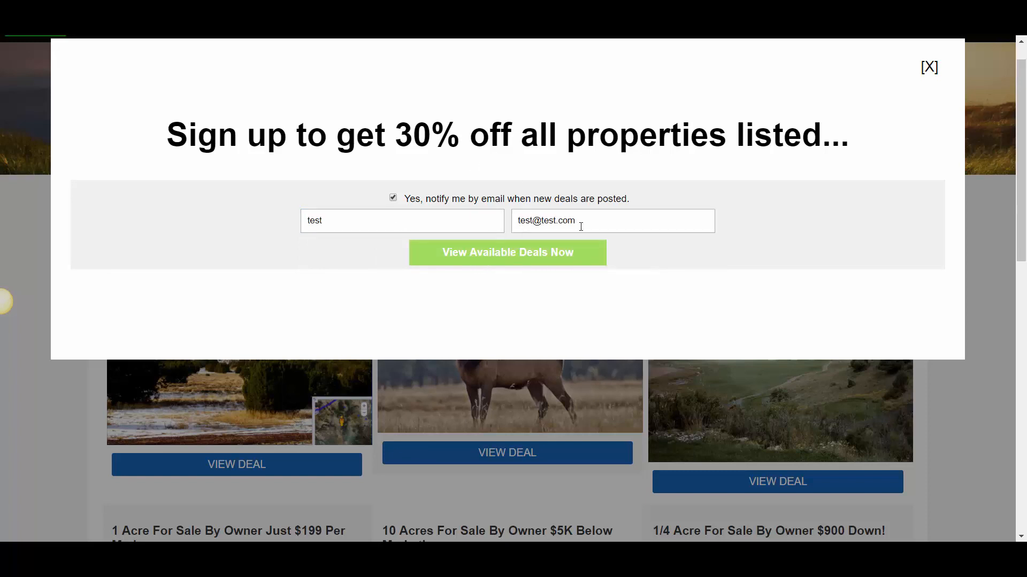
pyautogui.click(495, 252)
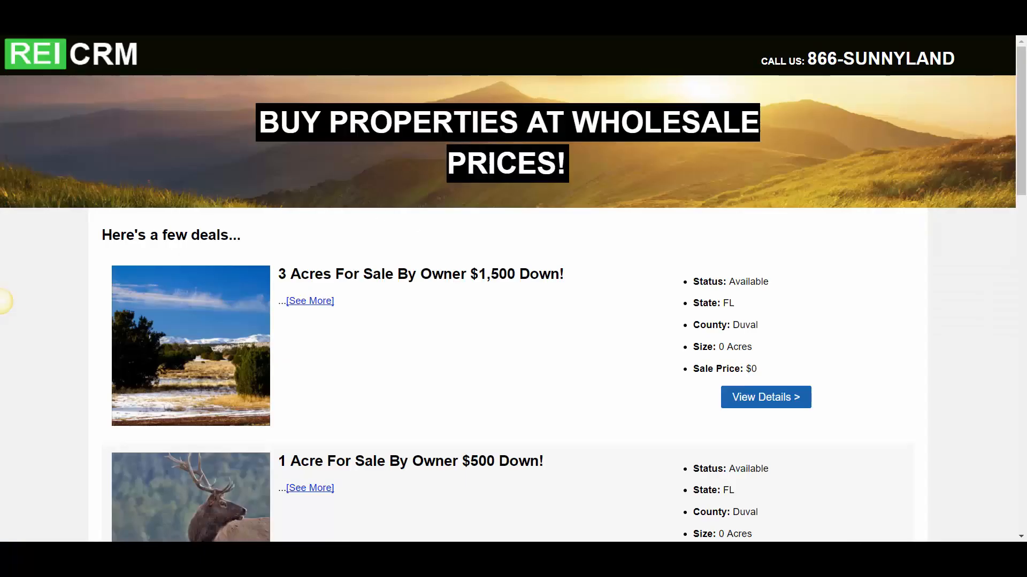
# Look through the wholesale property listings and open the details of the first listing, 3 Acres For Sale By Owner
pyautogui.scroll(-1, 4, 302)
pyautogui.scroll(-5, 360, 245)
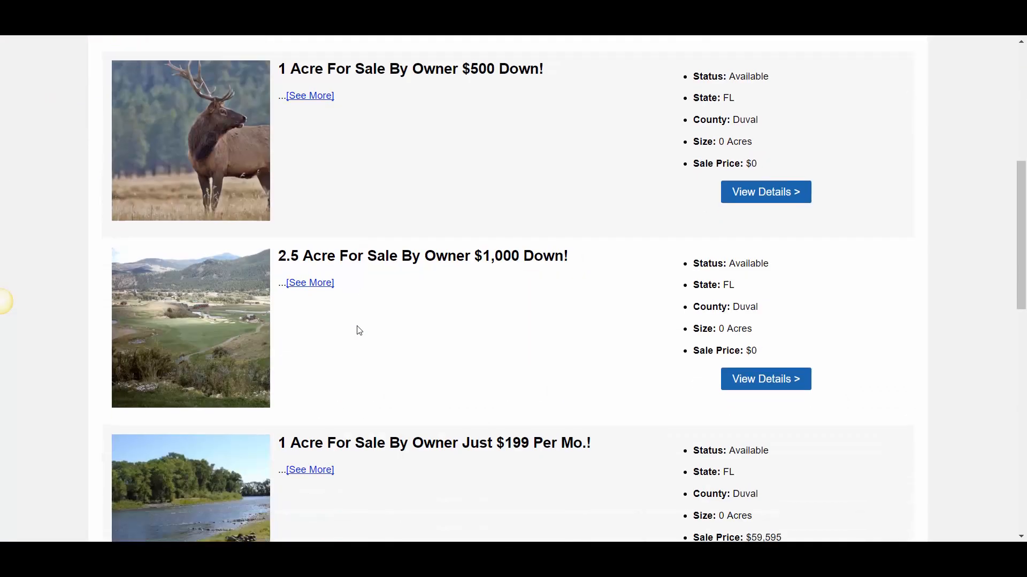
pyautogui.scroll(3, 355, 327)
pyautogui.click(763, 202)
pyautogui.scroll(-4, 530, 181)
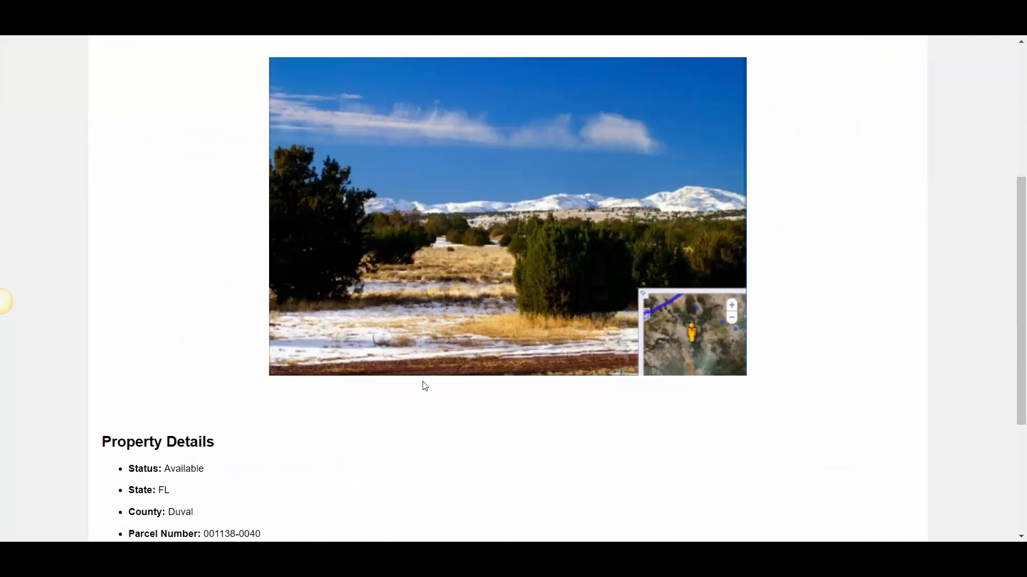
# Go back to the listings, reopen the 3 Acres property's details and return to the listings overview
pyautogui.hotkey('alt', 'Left')
pyautogui.scroll(-3, 770, 403)
pyautogui.scroll(3, 749, 214)
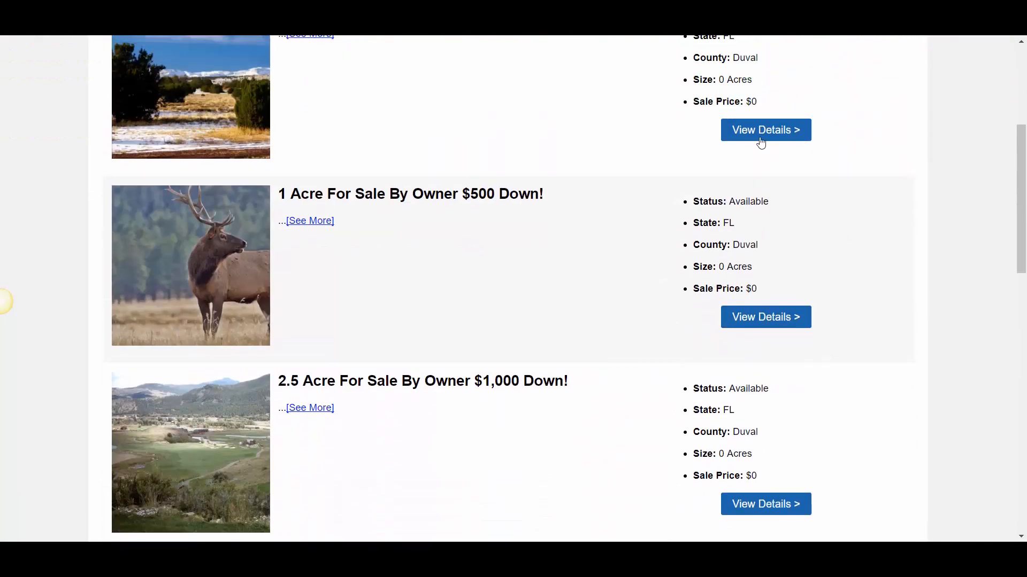
pyautogui.click(759, 265)
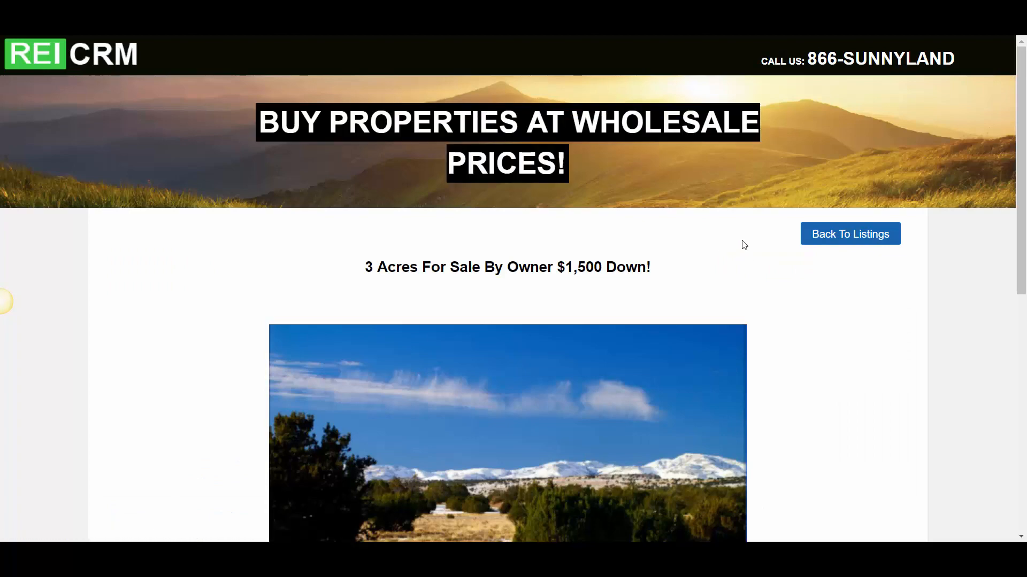
pyautogui.click(803, 248)
pyautogui.scroll(-7, 470, 415)
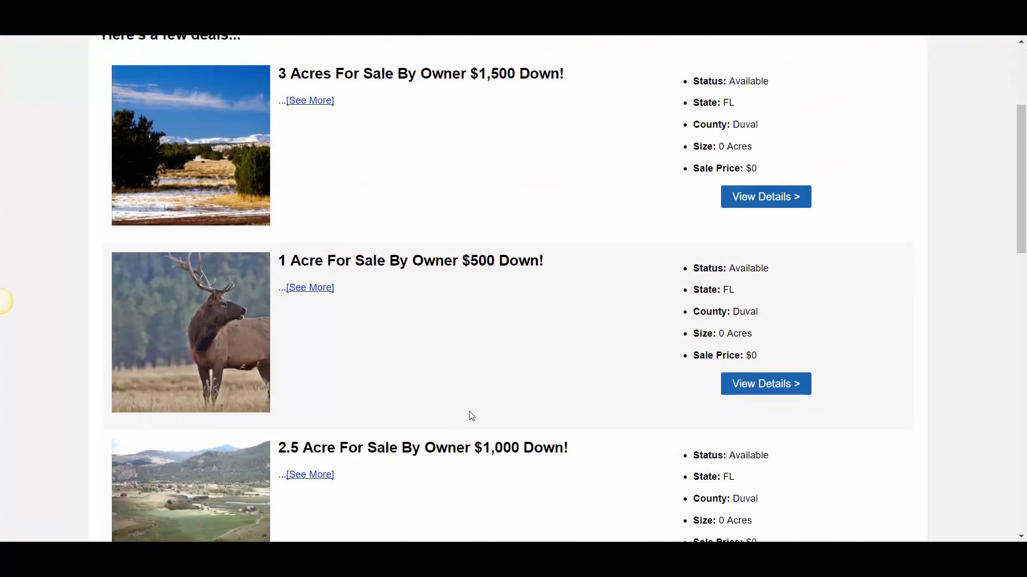
pyautogui.scroll(8, 369, 349)
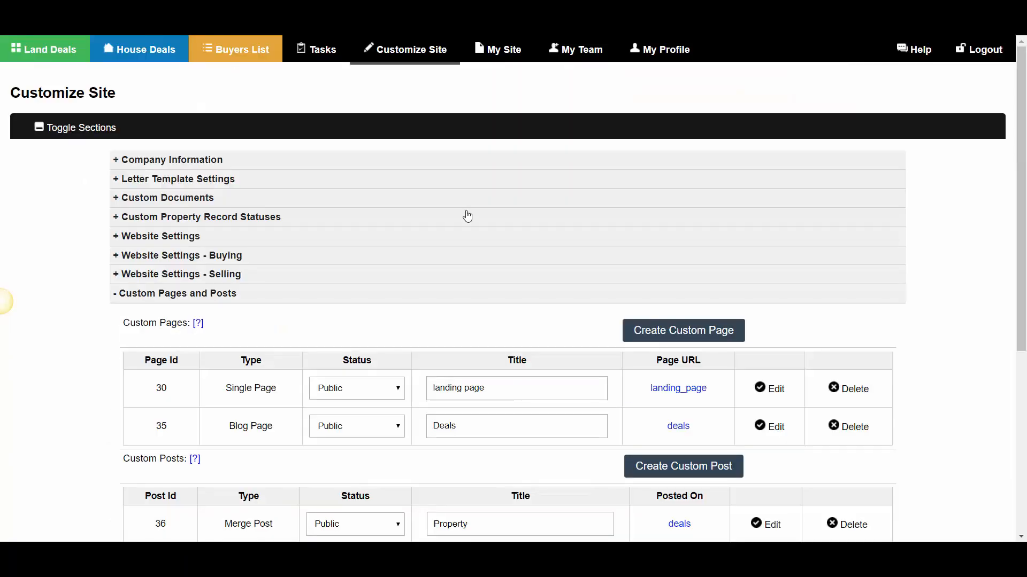
# Revisit the Custom Pages and Posts settings and look over the live wholesale listings page again
pyautogui.scroll(-3, 756, 452)
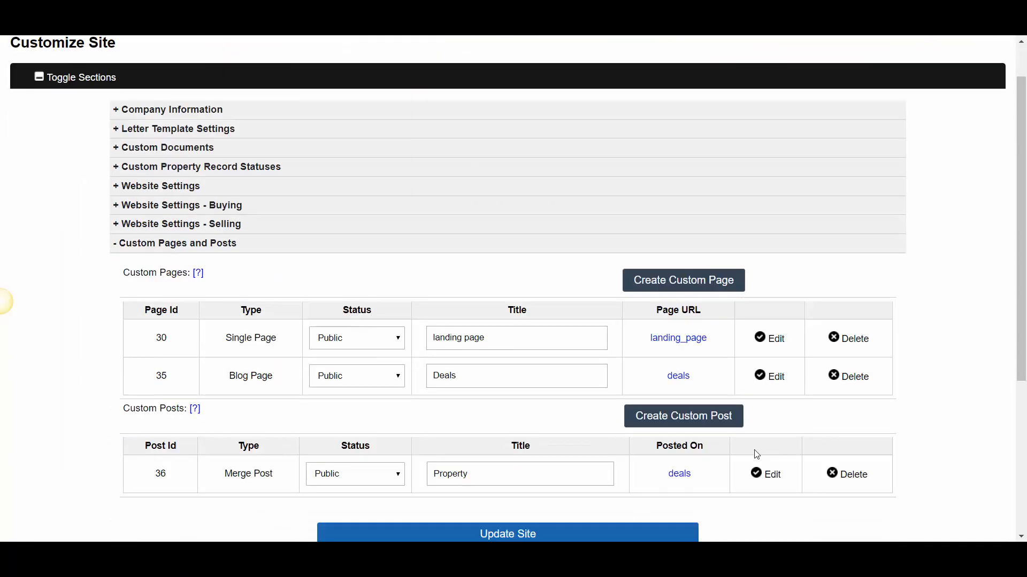
pyautogui.click(678, 296)
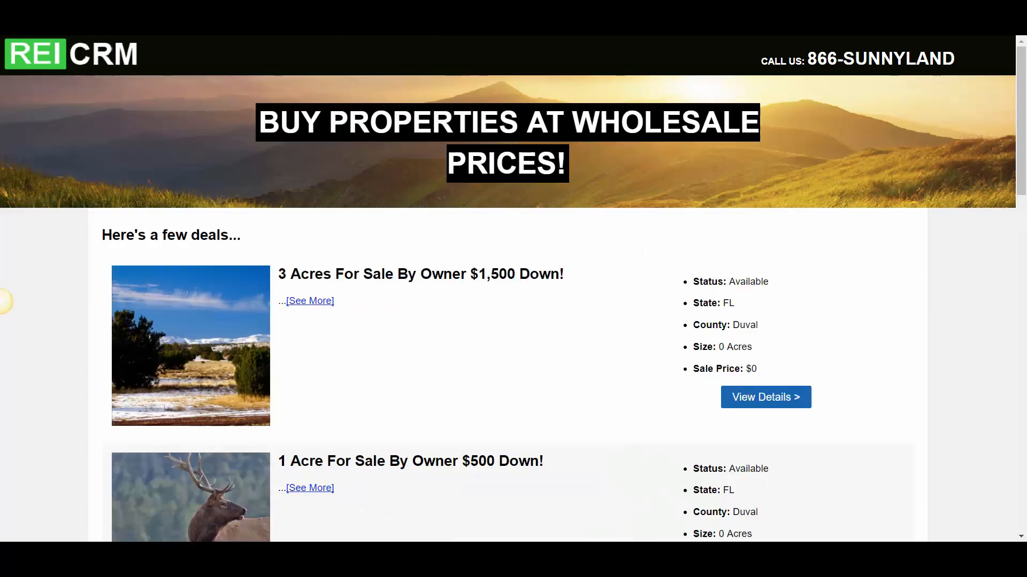
pyautogui.scroll(-10, 388, 309)
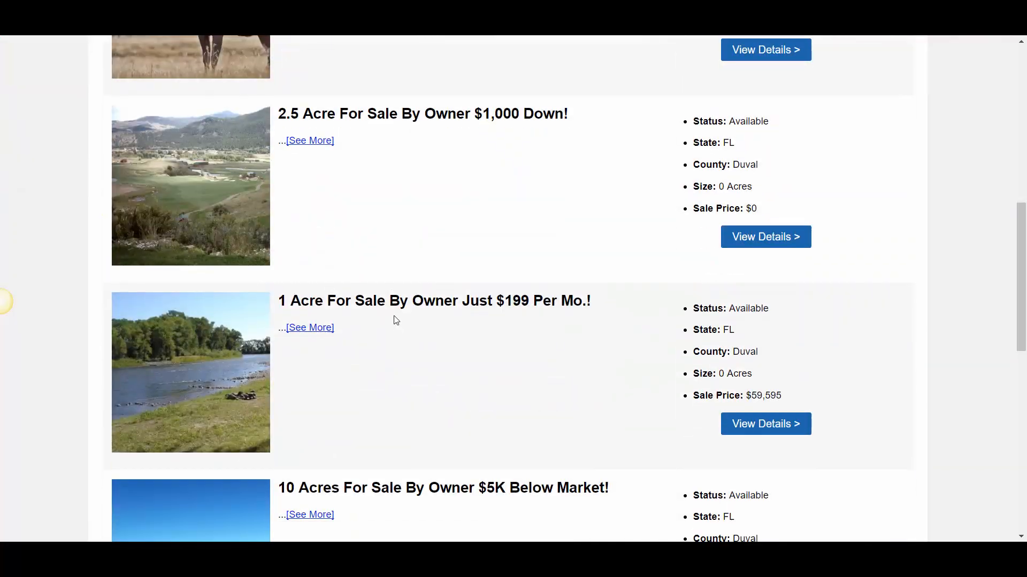
pyautogui.scroll(10, 398, 340)
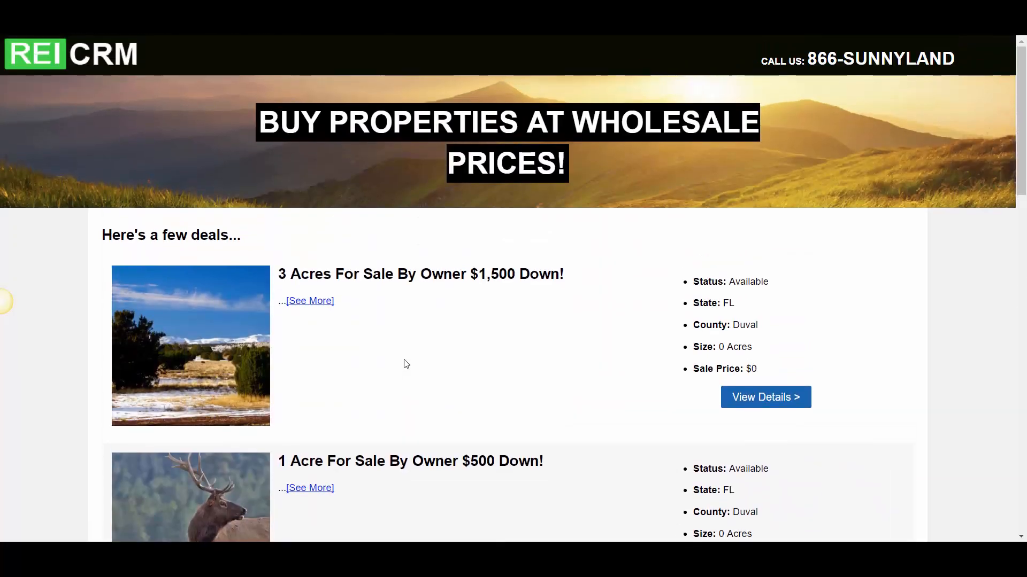